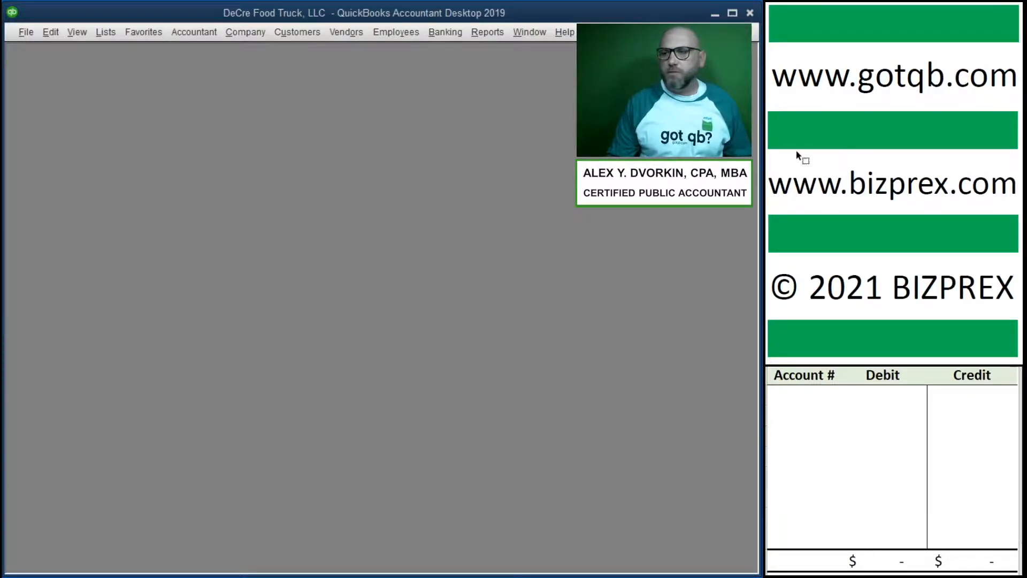
# Step: Open a new credit card charge and set Food Traders, Inc. as the vendor it was purchased from
pyautogui.scroll(-10, 797, 155)
pyautogui.scroll(-1, 850, 155)
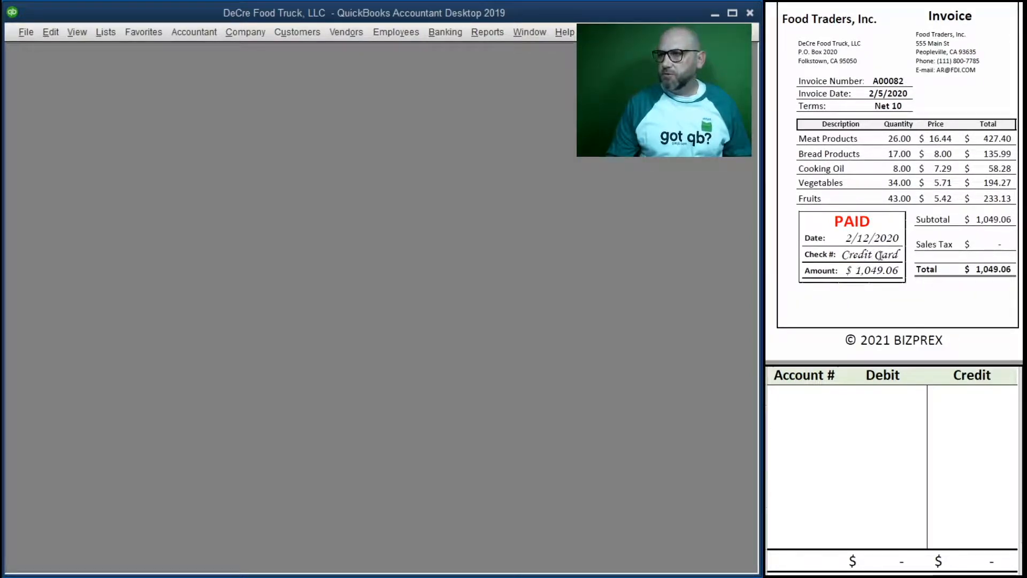
pyautogui.click(441, 24)
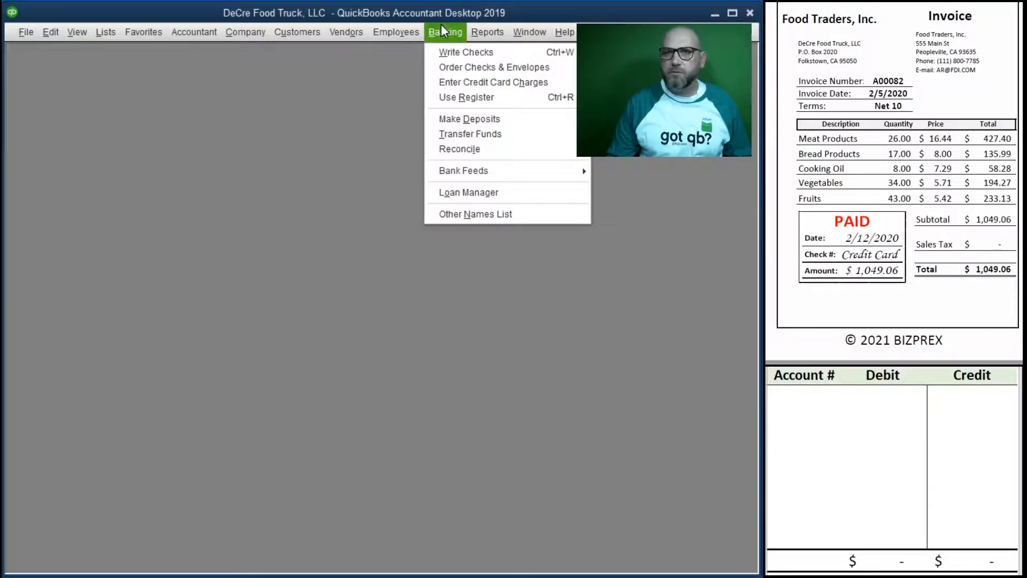
pyautogui.click(471, 82)
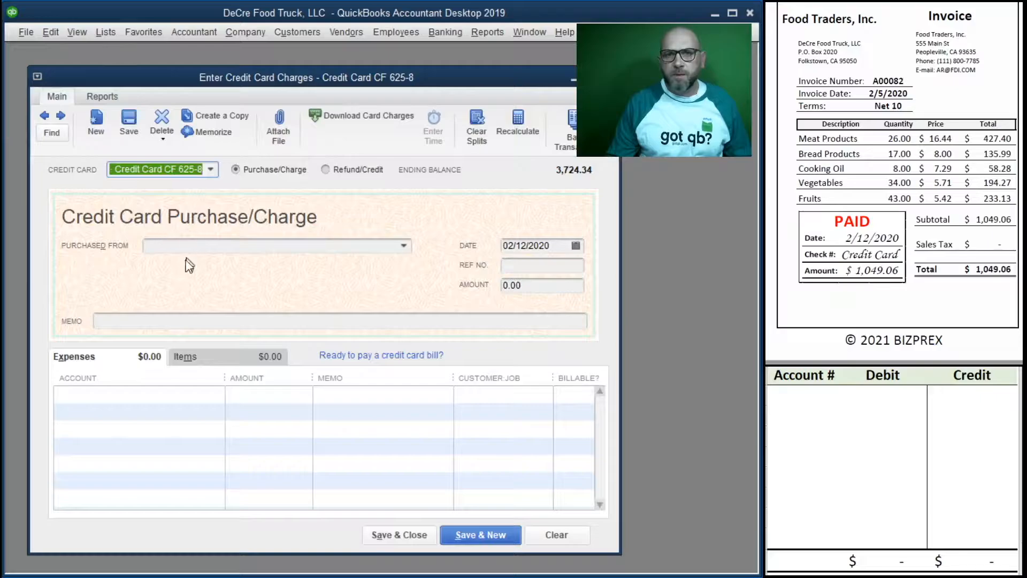
pyautogui.click(299, 248)
pyautogui.write('Food Traders, Inc.')
pyautogui.press('Tab')
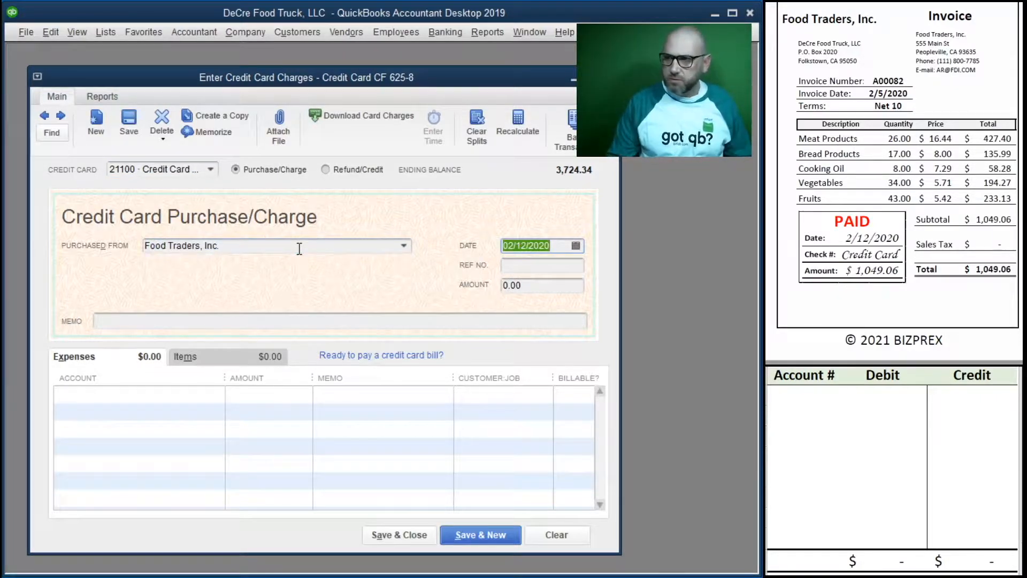
# Step: Fill in the charge's date 02/12/2020, reference number A00082 and amount 1,049.06
pyautogui.write('2/12/2020')
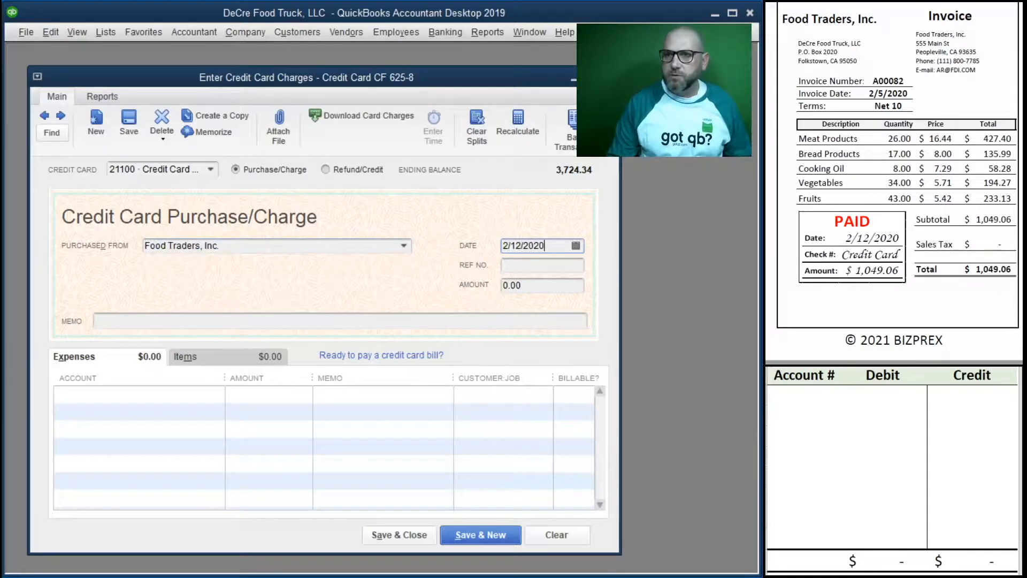
pyautogui.press('Tab')
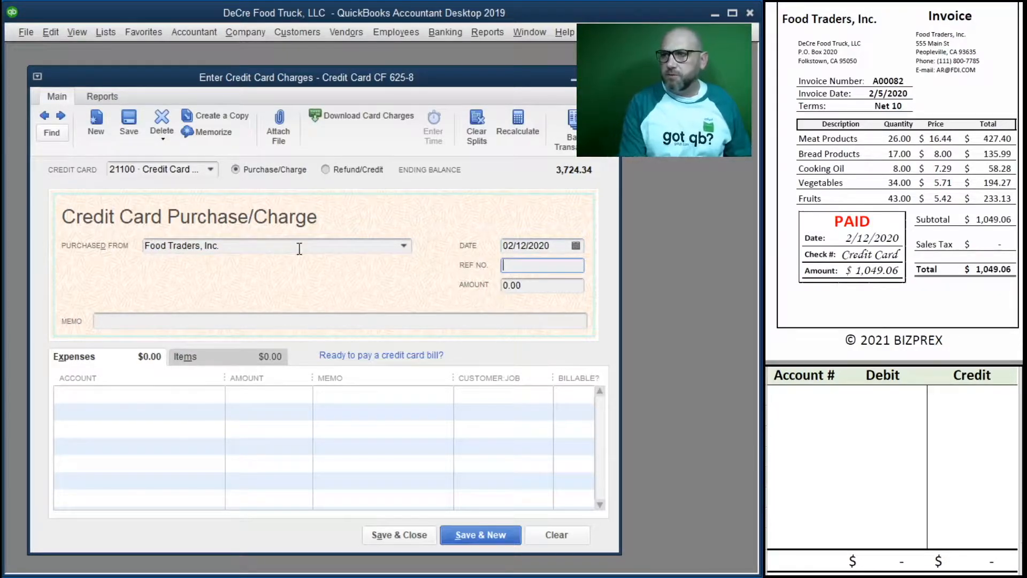
pyautogui.write('A00083')
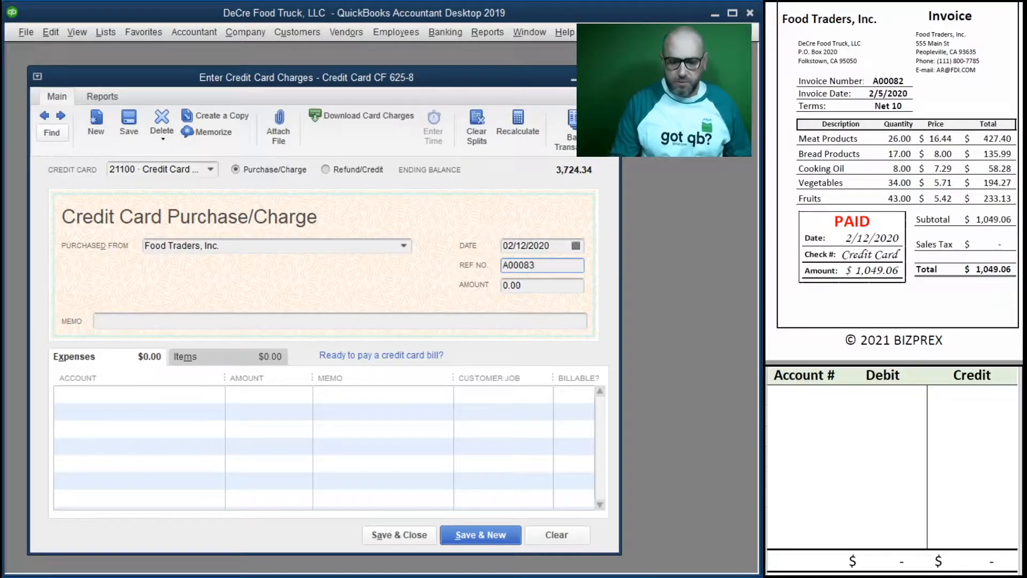
pyautogui.write('2')
pyautogui.press('Tab')
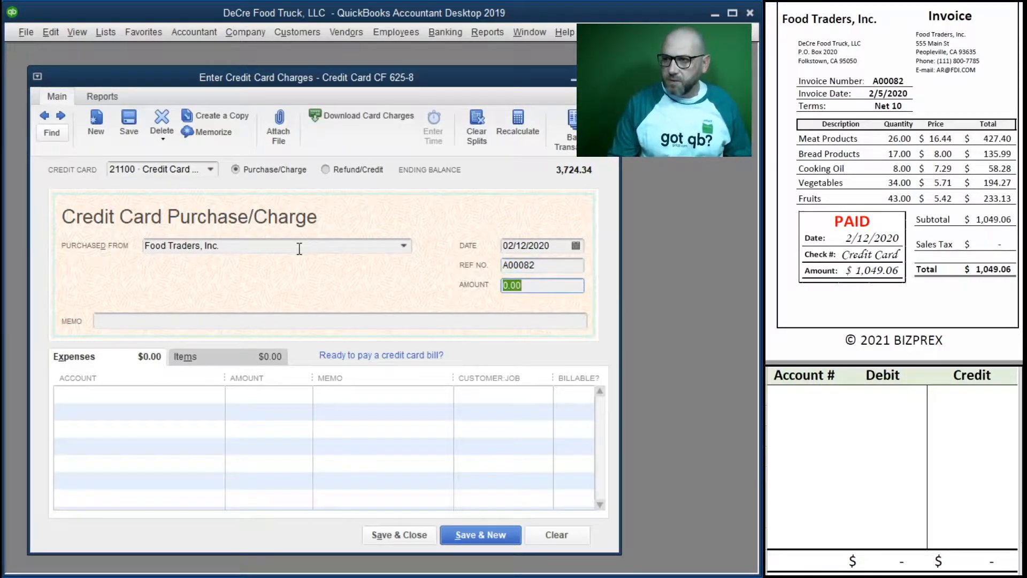
pyautogui.write('1049.06')
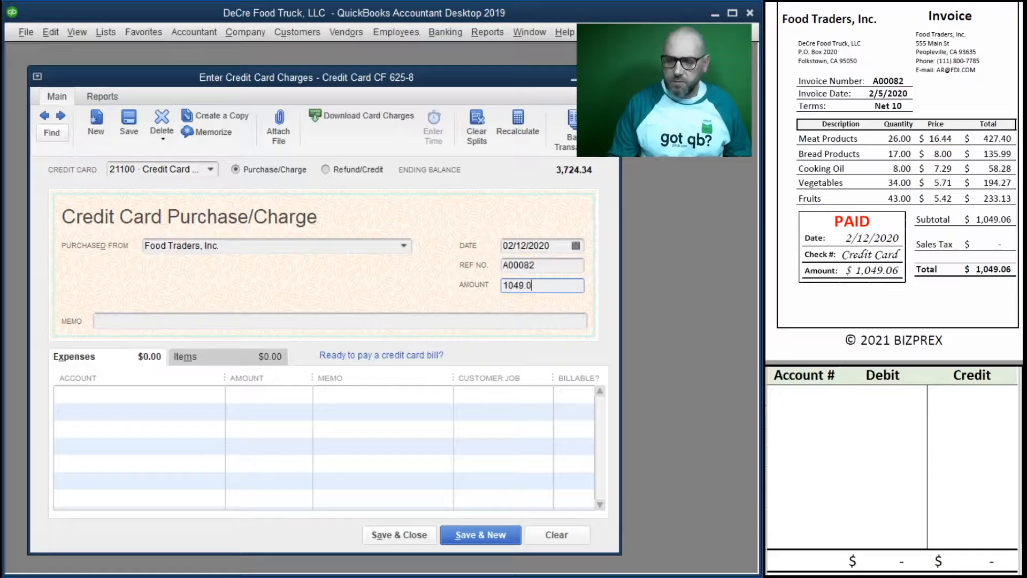
pyautogui.press('Tab')
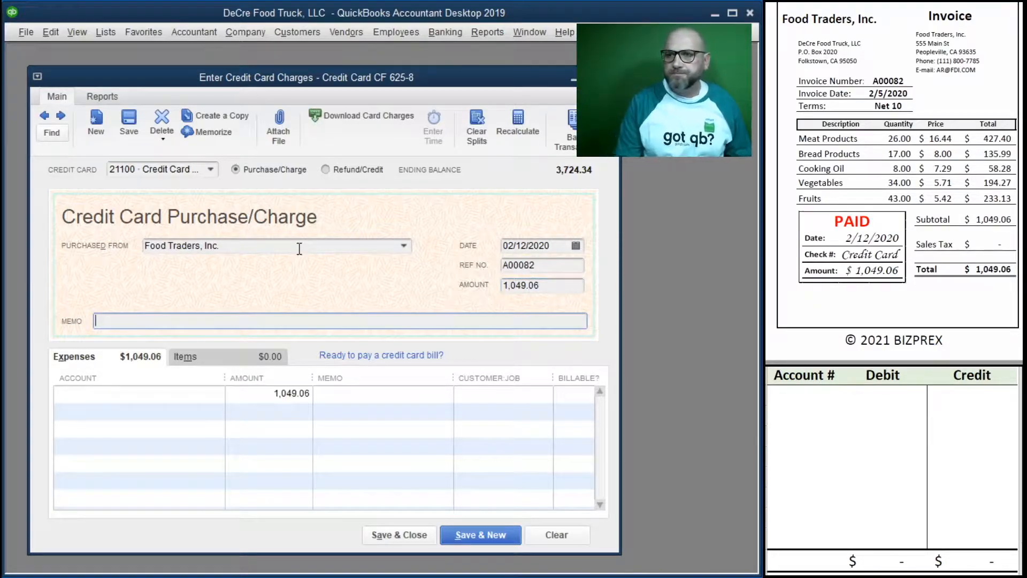
# Step: Copy reference A00082 into the charge memo and the expense line memo, and assign the line to 60200 Food Purchases / Supplies
pyautogui.click(552, 267)
pyautogui.hotkey('ctrl', 'c')
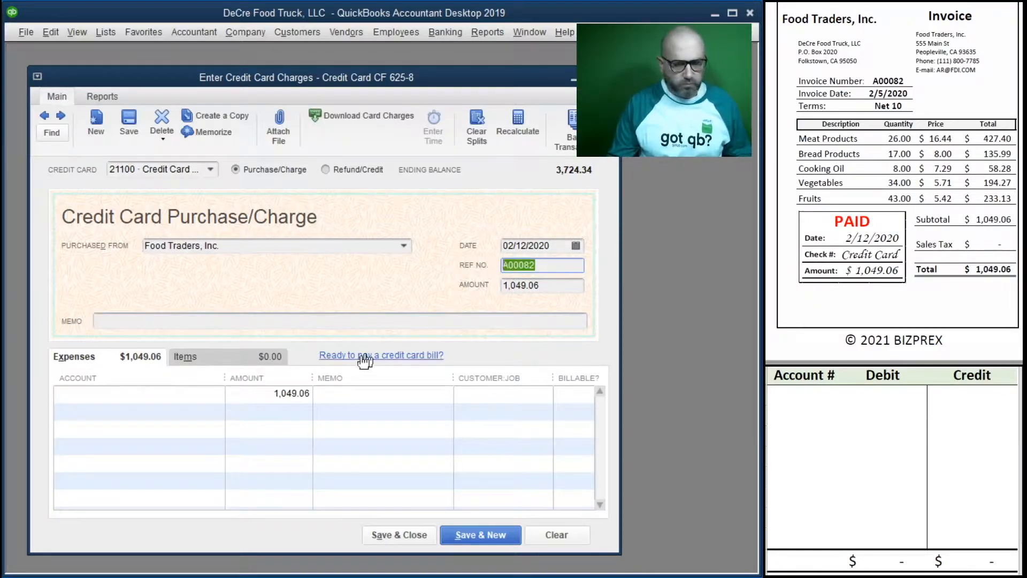
pyautogui.click(355, 394)
pyautogui.hotkey('ctrl', 'v')
pyautogui.click(152, 321)
pyautogui.hotkey('ctrl', 'v')
pyautogui.click(215, 390)
pyautogui.click(217, 395)
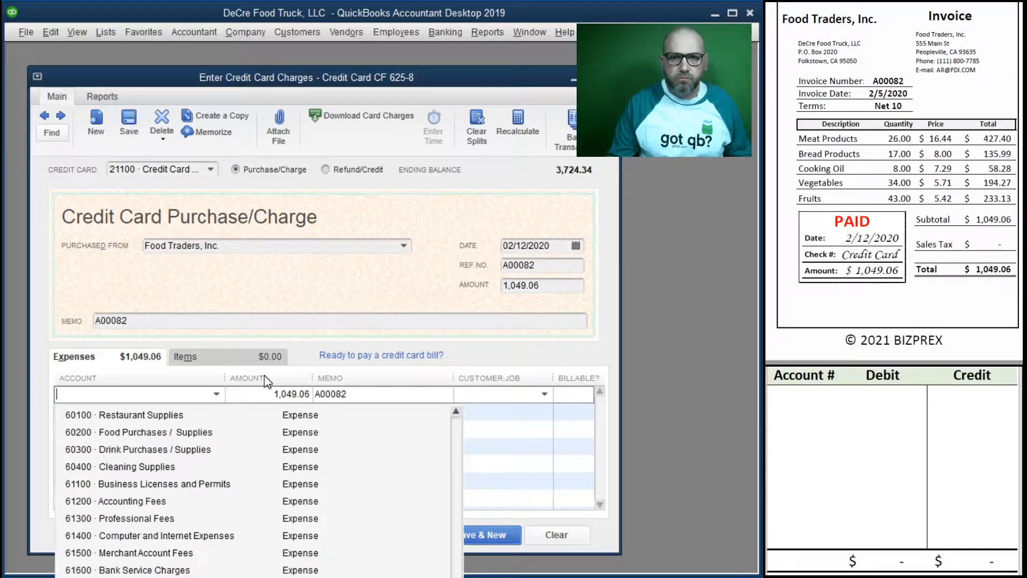
pyautogui.click(182, 432)
# Step: Record a 1,049.06 credit to account 21100 in the first row of the debit/credit worksheet
pyautogui.click(789, 396)
pyautogui.write('21100')
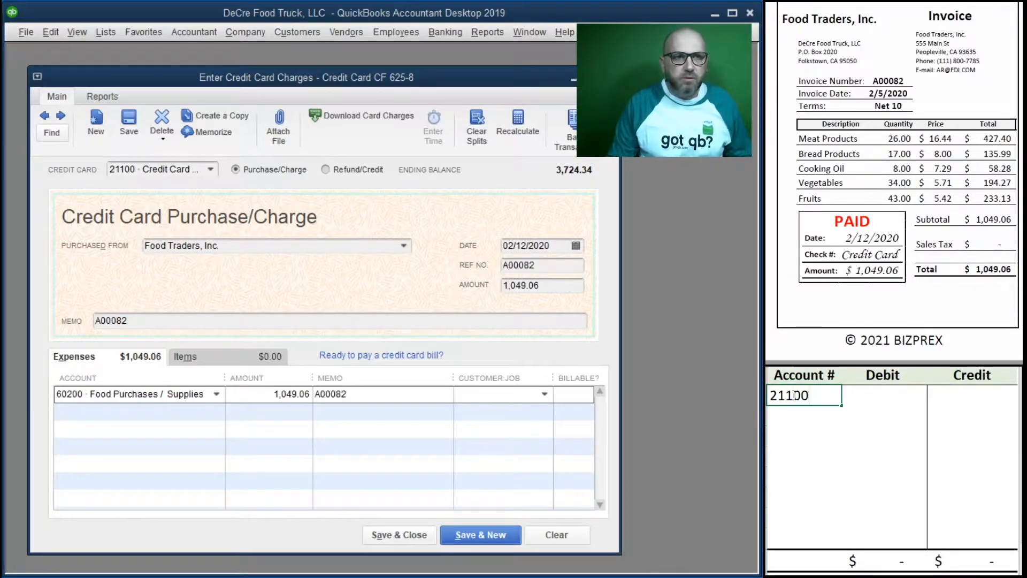
pyautogui.press('Tab')
pyautogui.press('Tab')
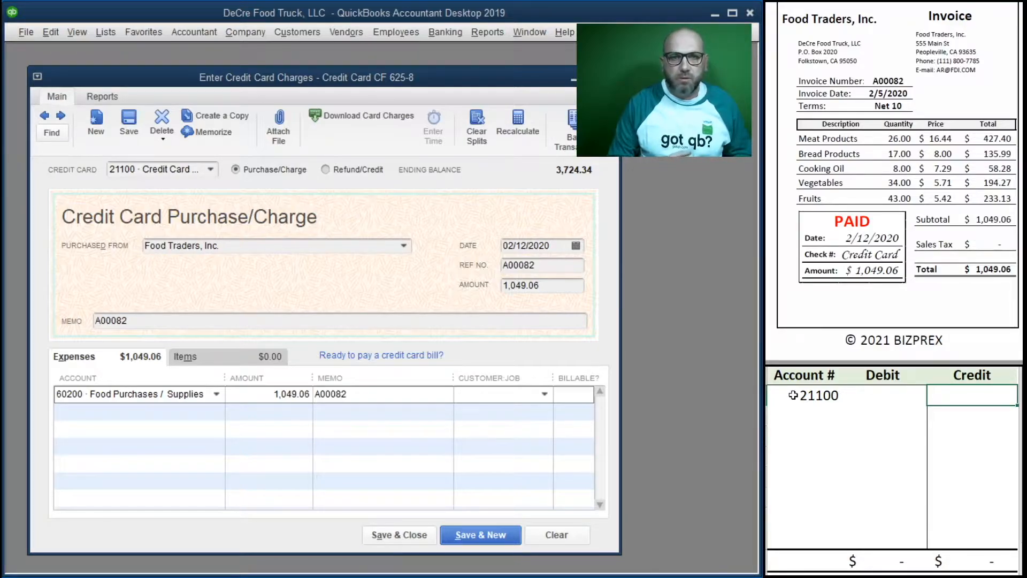
pyautogui.write('1049.06')
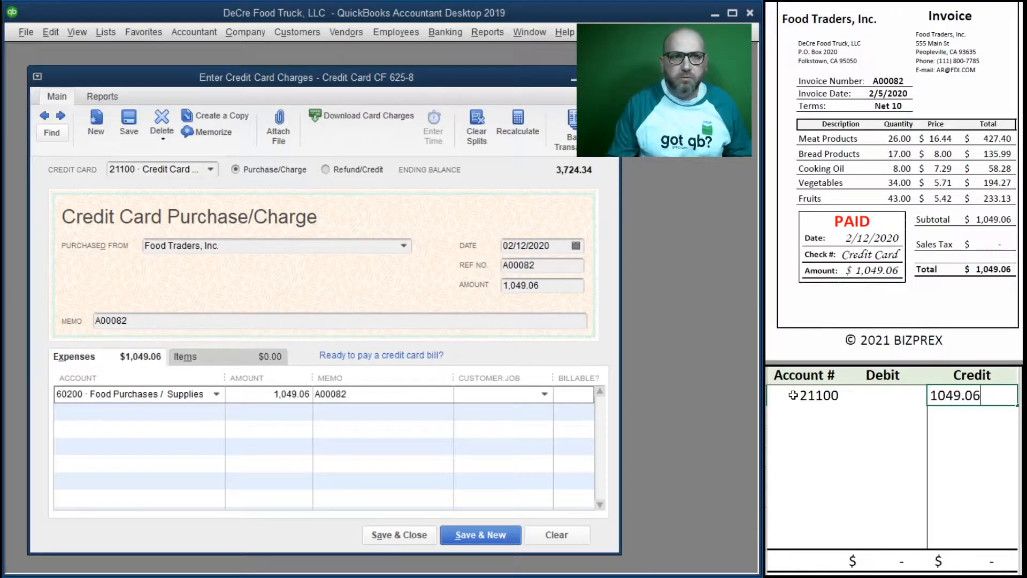
pyautogui.press('Return')
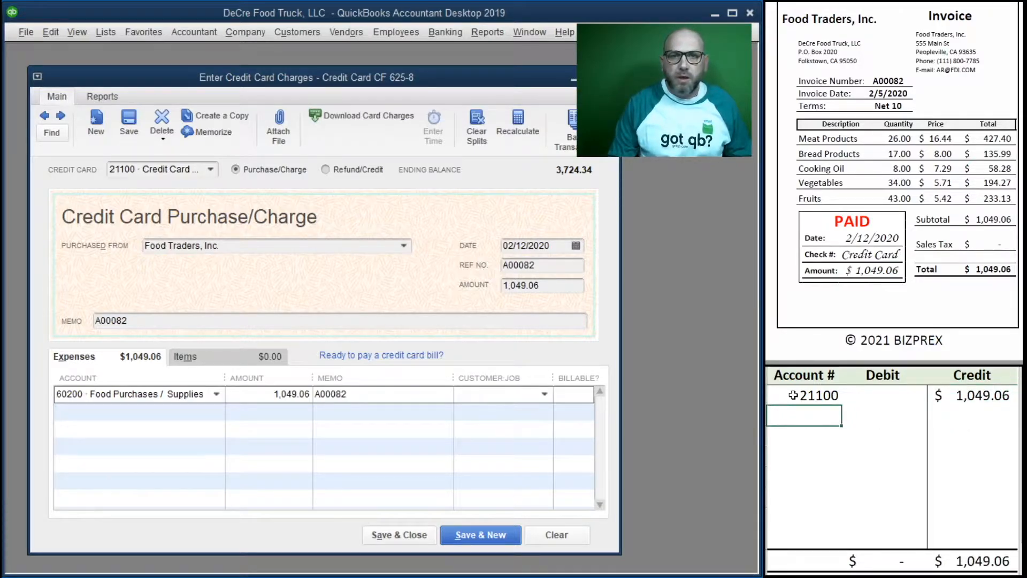
# Step: Record a 1,049.06 debit to account 60200 in the second row of the debit/credit worksheet
pyautogui.write('60200')
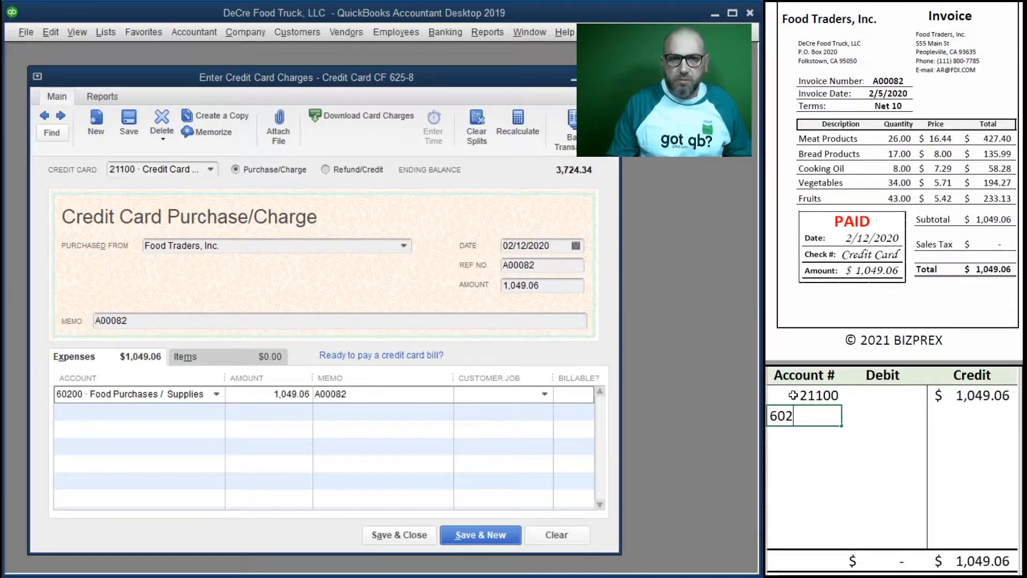
pyautogui.press('Tab')
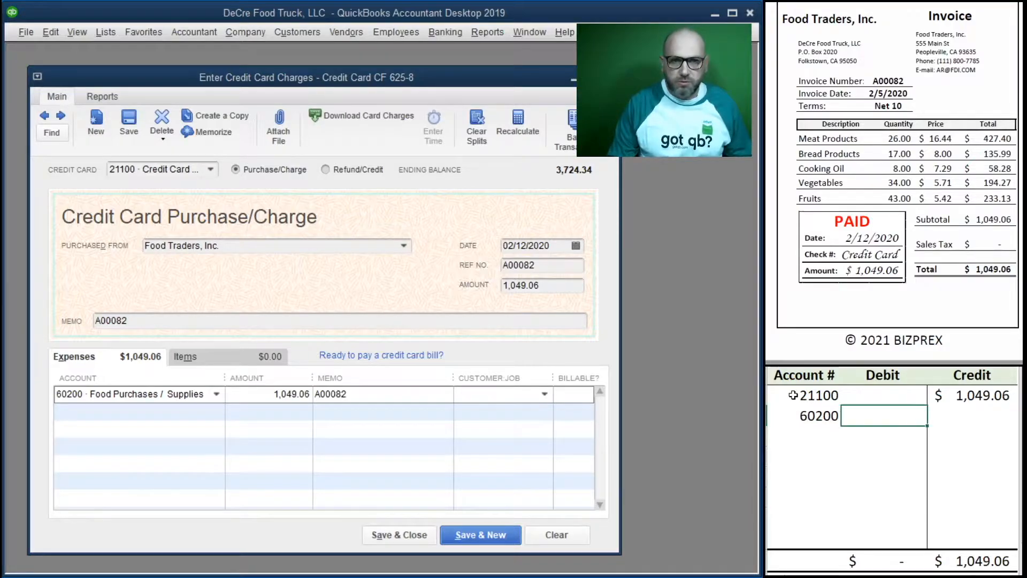
pyautogui.write('1049.06')
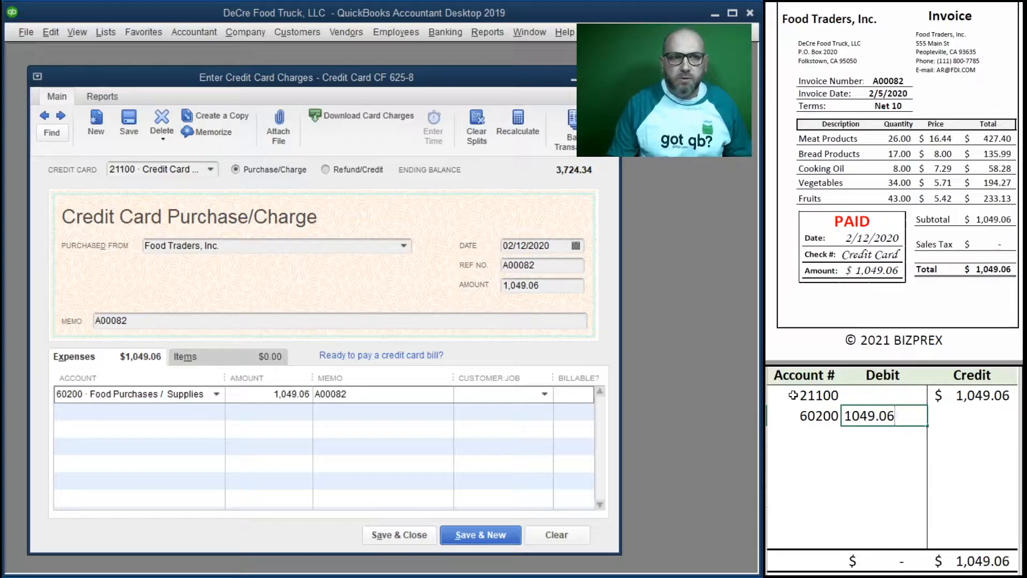
pyautogui.press('Return')
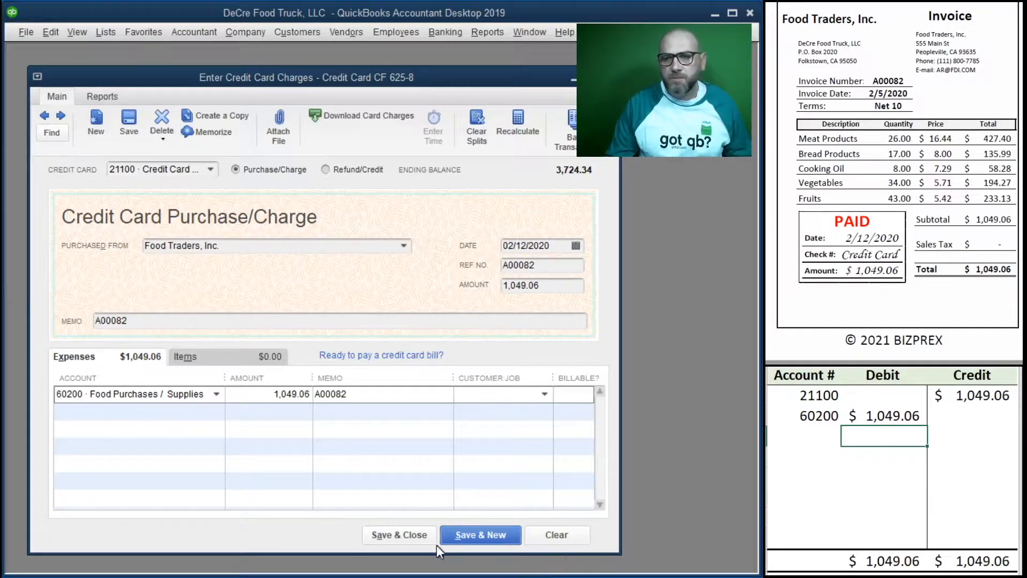
# Step: Save and close the Food Traders charge, and clear both entry rows from the debit/credit worksheet
pyautogui.click(401, 537)
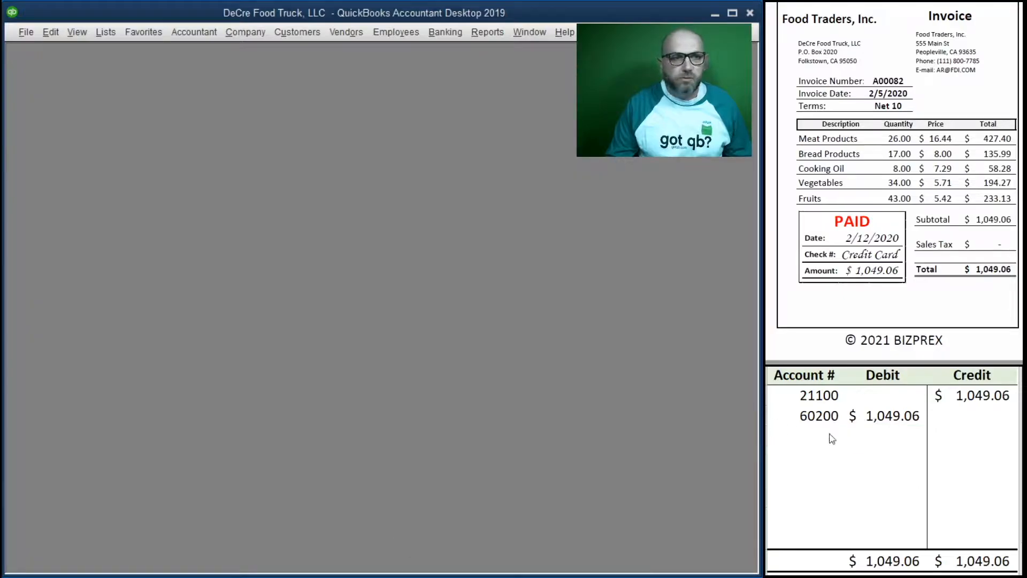
pyautogui.moveTo(989, 420); pyautogui.dragTo(814, 401)
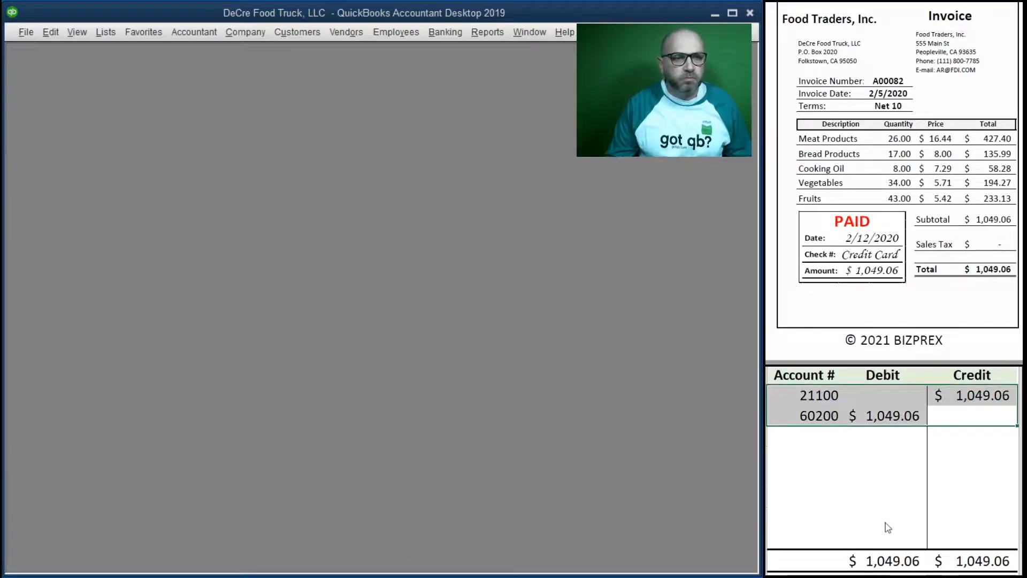
pyautogui.press('Delete')
pyautogui.click(863, 486)
# Step: Bring up the To Go Packs invoice and open a new credit card charge purchased from To Go Packs, LLC
pyautogui.scroll(-8, 884, 179)
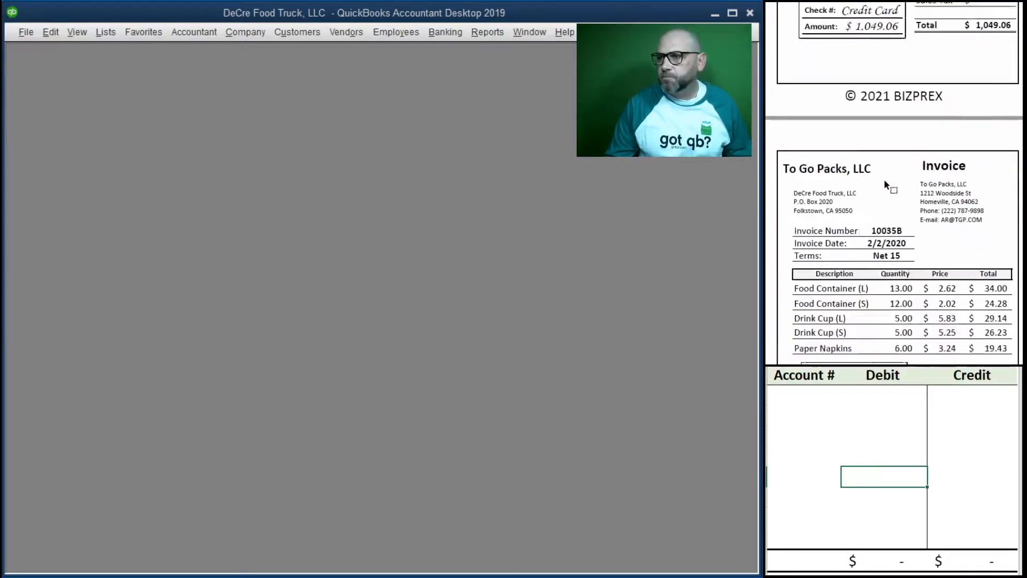
pyautogui.scroll(1, 888, 180)
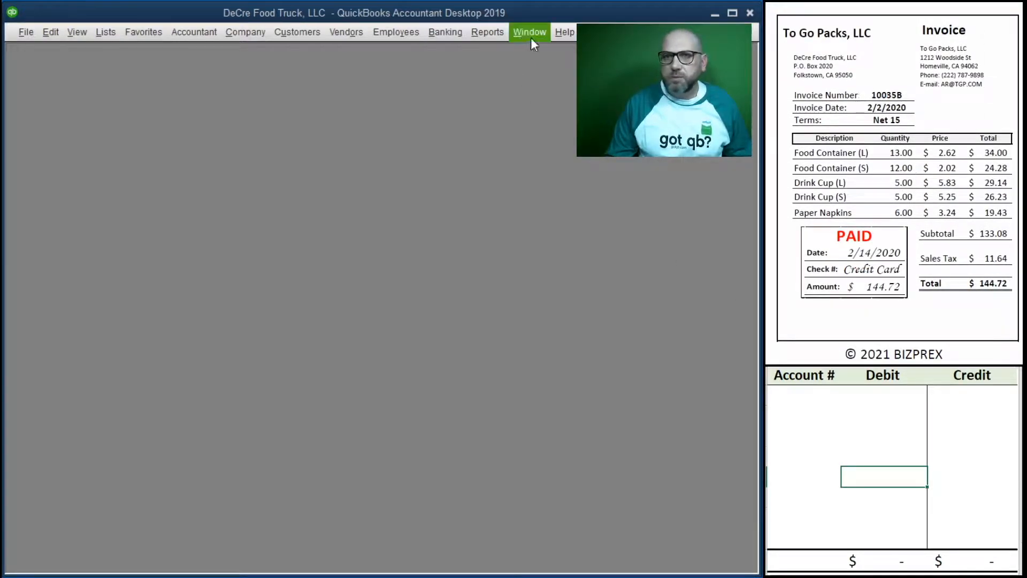
pyautogui.click(440, 35)
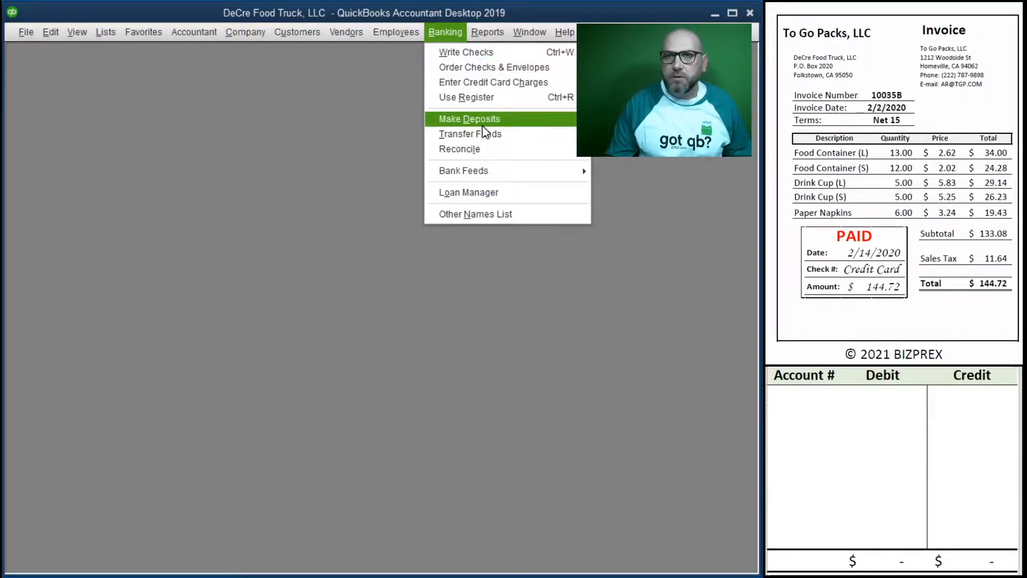
pyautogui.click(513, 85)
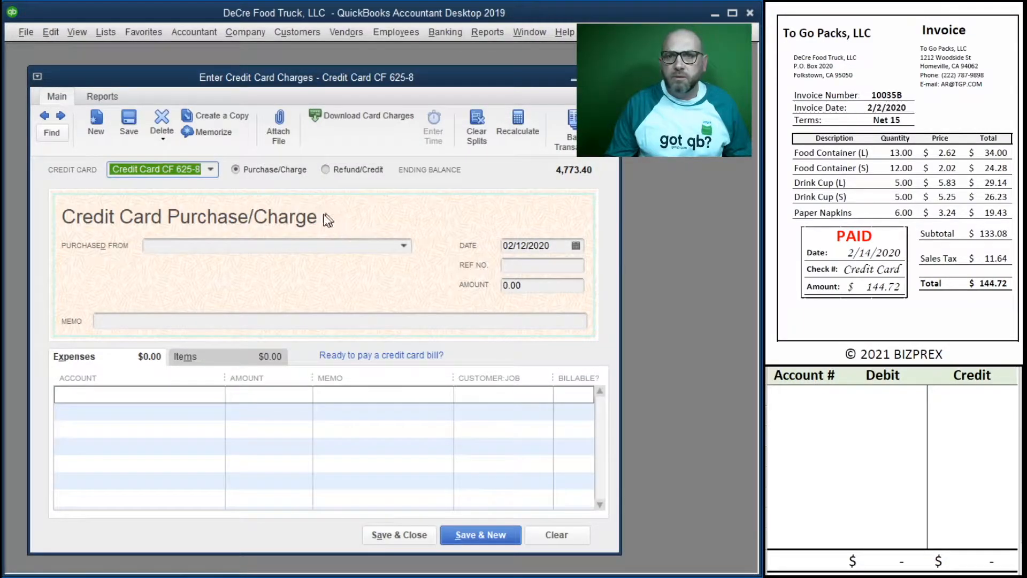
pyautogui.press('Tab')
pyautogui.press('Tab')
pyautogui.press('Tab')
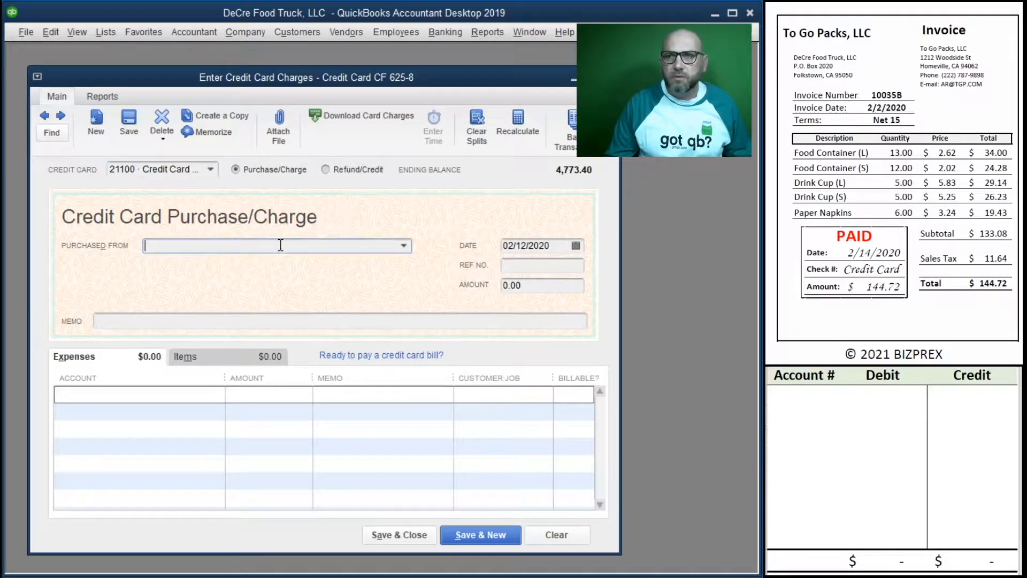
pyautogui.write('To Go Packs, LLC')
pyautogui.press('Tab')
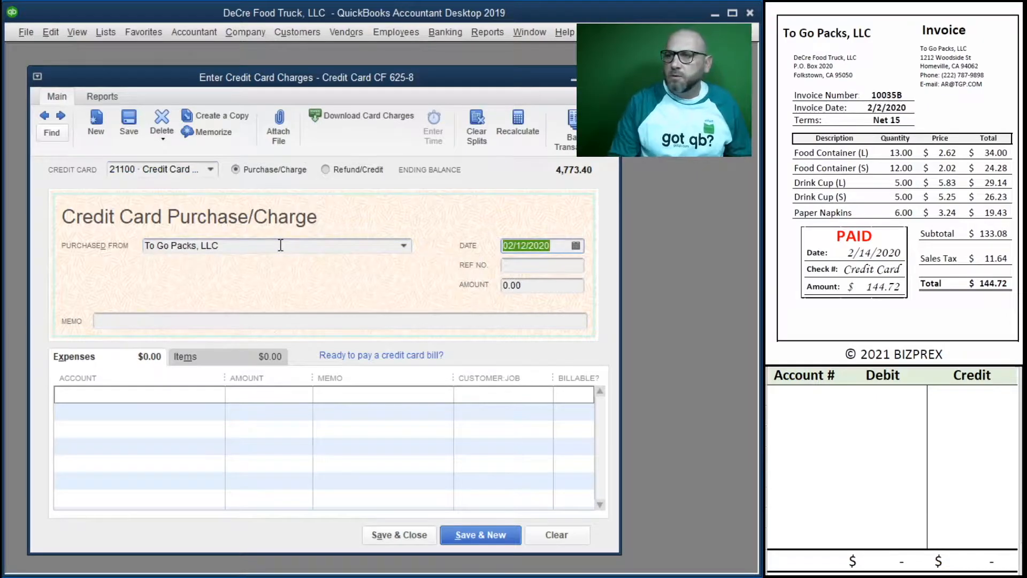
# Step: Fill in the To Go Packs charge's date 02/14/2020, reference number 10035B and amount 144.72
pyautogui.write('2/14/2020')
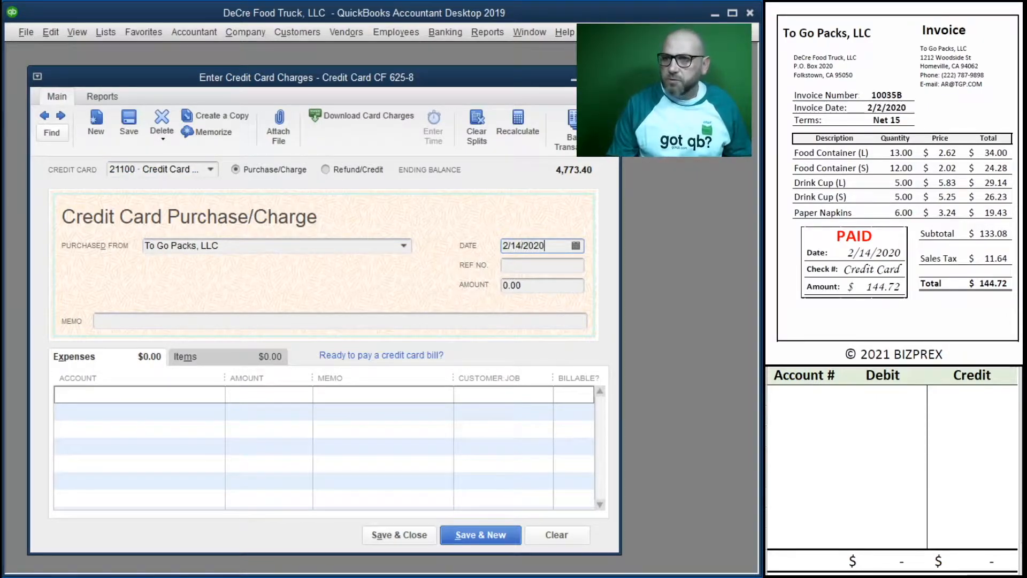
pyautogui.press('Tab')
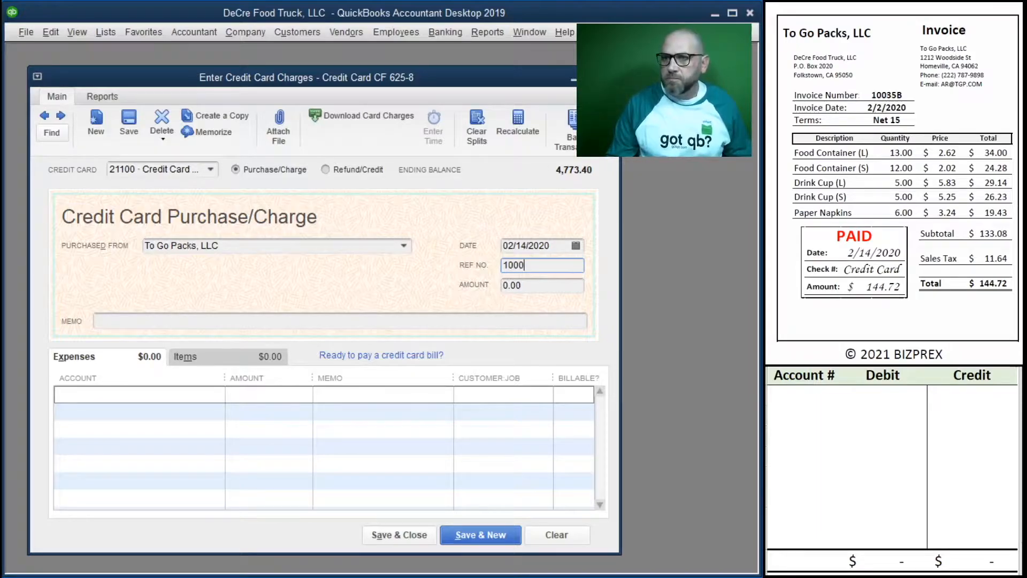
pyautogui.write('10035')
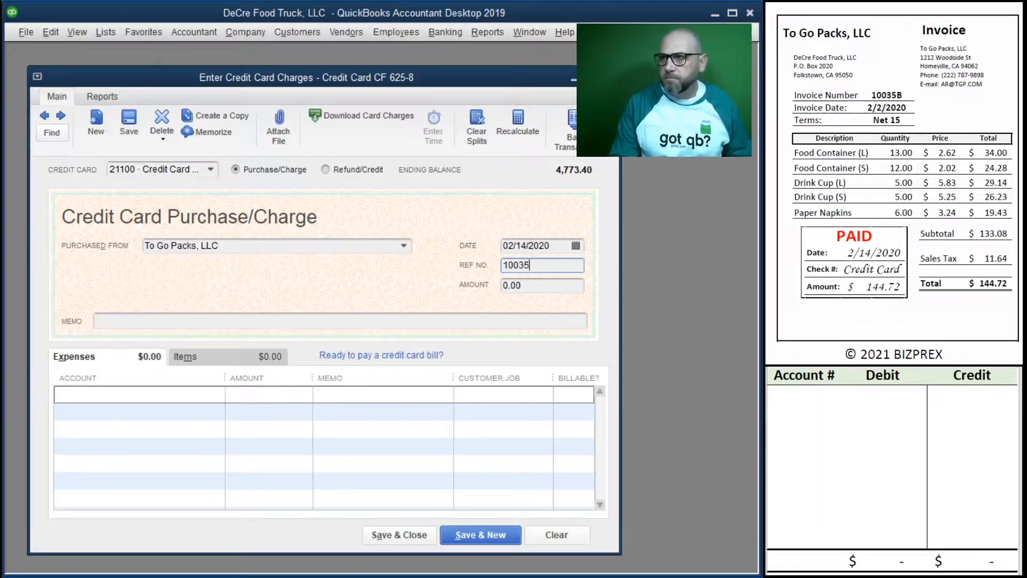
pyautogui.write('B')
pyautogui.press('Tab')
pyautogui.write('144')
pyautogui.press('Tab')
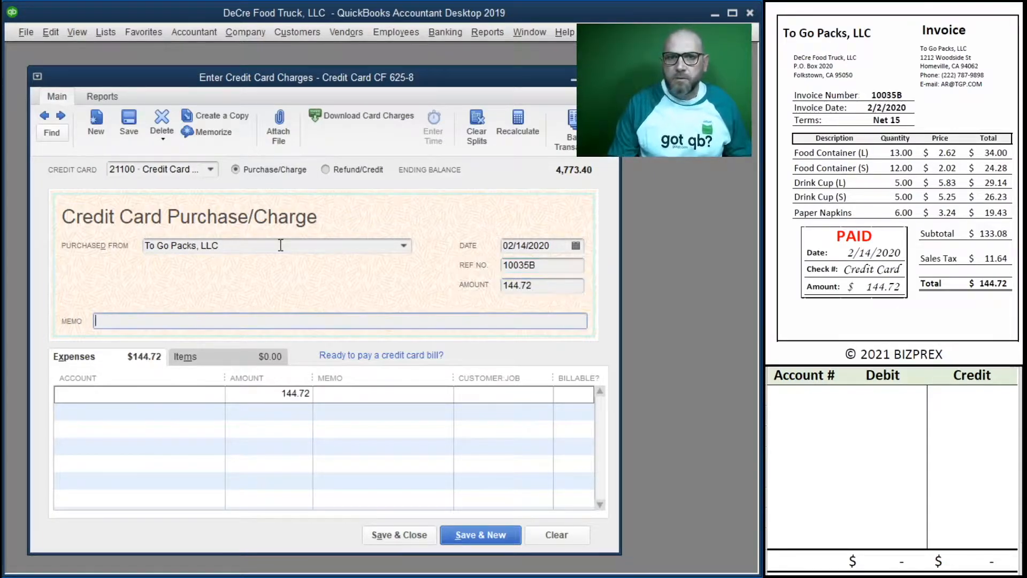
# Step: Copy reference number 10035B into the To Go Packs charge's memo and assign its expense line to 60100 Restaurant Supplies
pyautogui.click(543, 266)
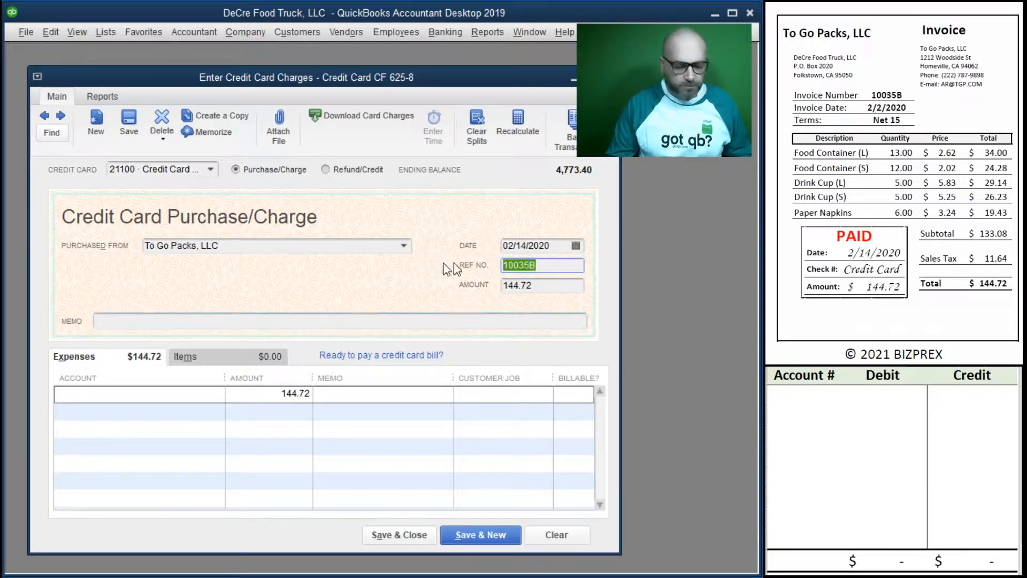
pyautogui.hotkey('ctrl', 'c')
pyautogui.click(321, 321)
pyautogui.hotkey('ctrl', 'v')
pyautogui.press('Tab')
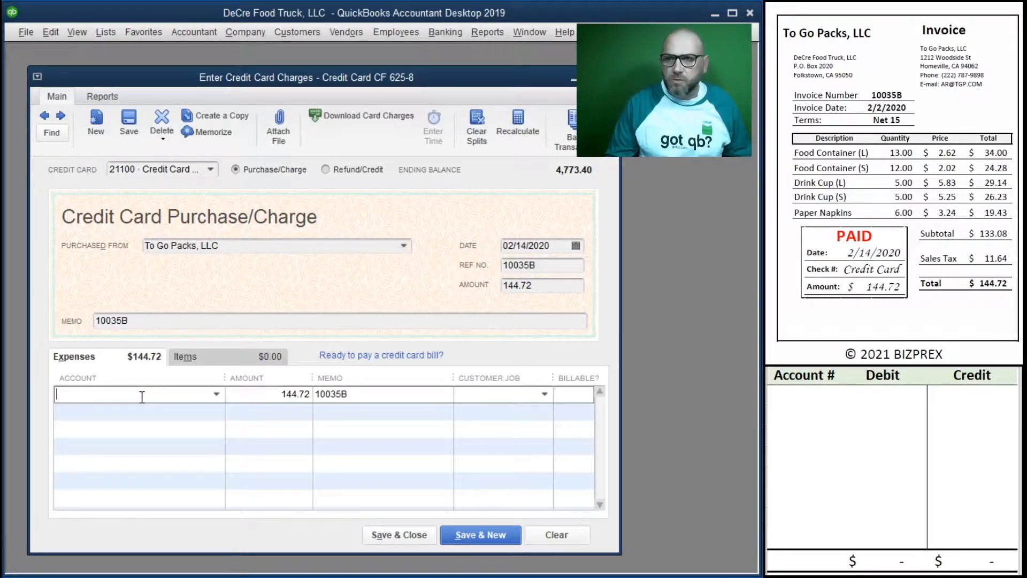
pyautogui.click(216, 396)
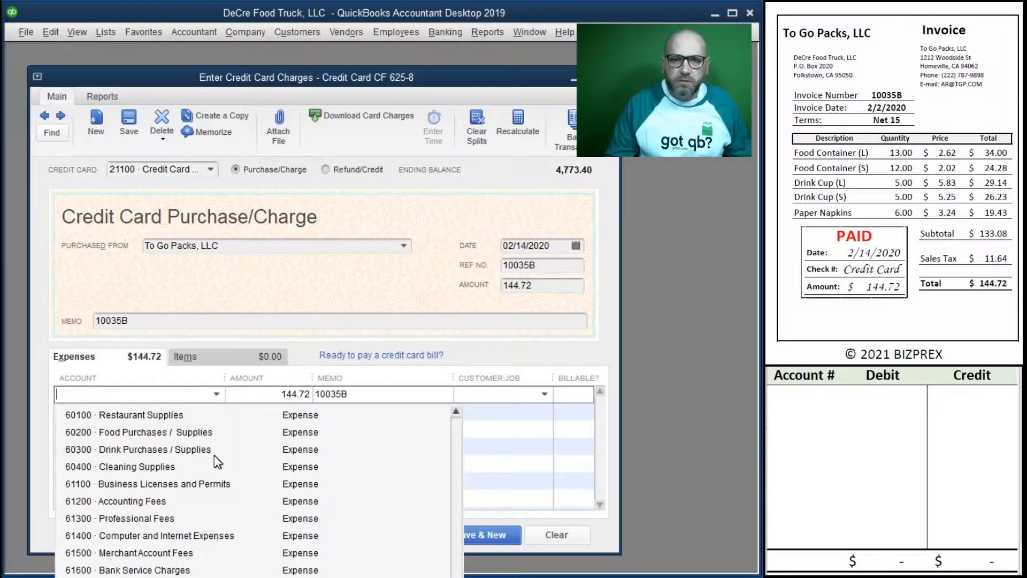
pyautogui.click(168, 416)
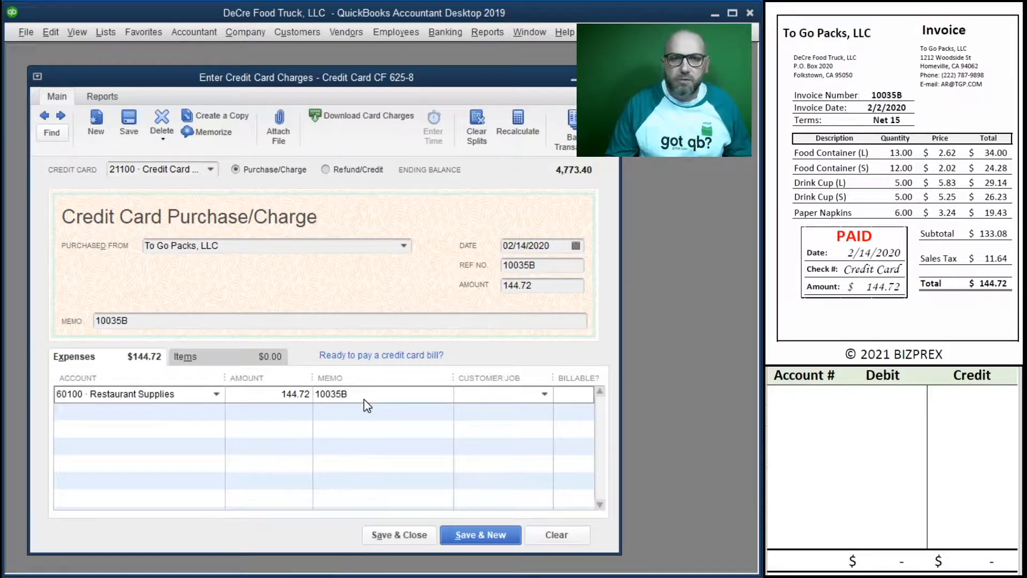
# Step: Record a 144.72 credit to account 21100 in the first row of the debit/credit worksheet
pyautogui.click(803, 396)
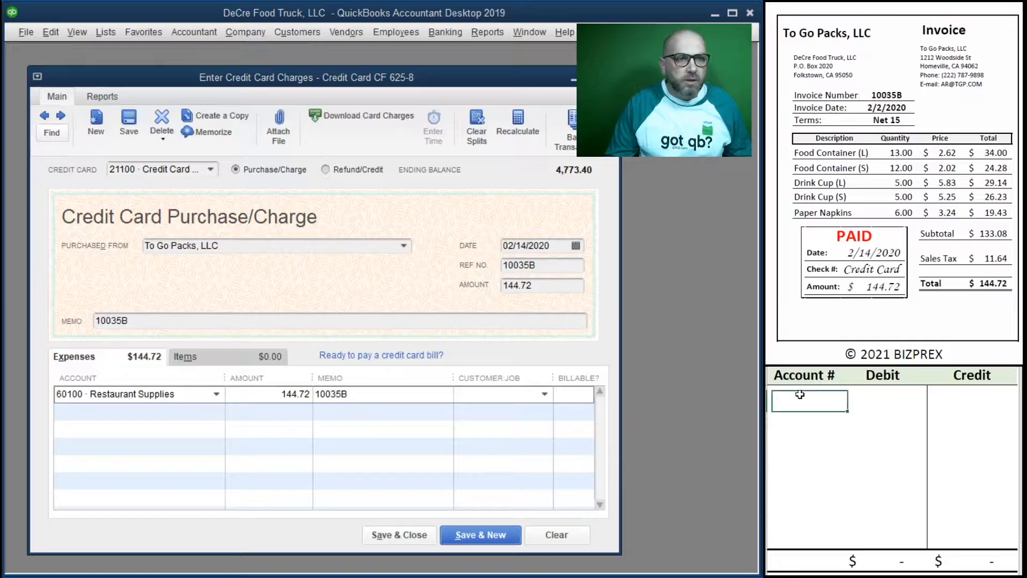
pyautogui.write('21')
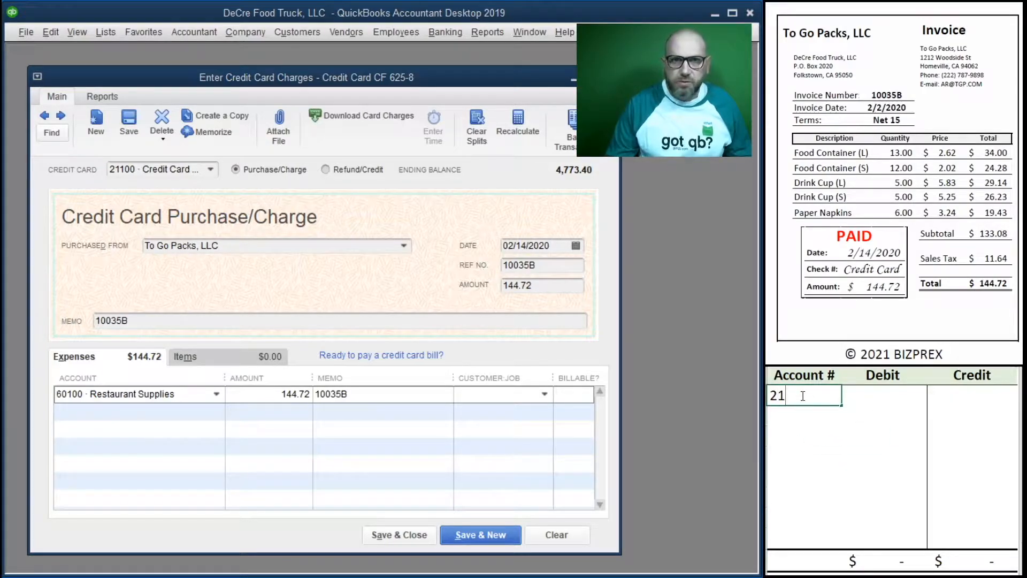
pyautogui.write('100')
pyautogui.press('Tab')
pyautogui.press('Tab')
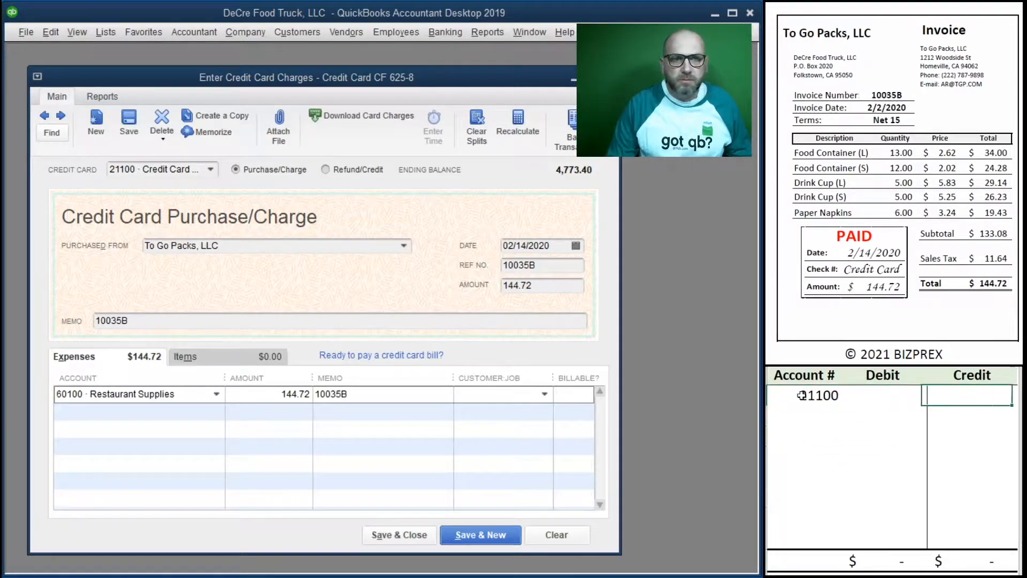
pyautogui.write('144.72')
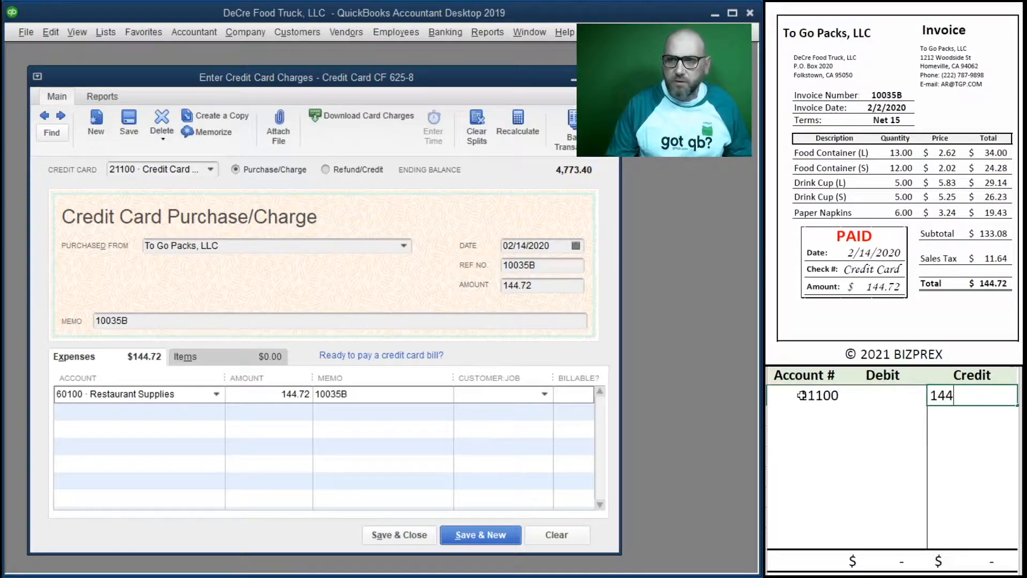
pyautogui.hotkey('ctrl', 'Return')
pyautogui.press('Return')
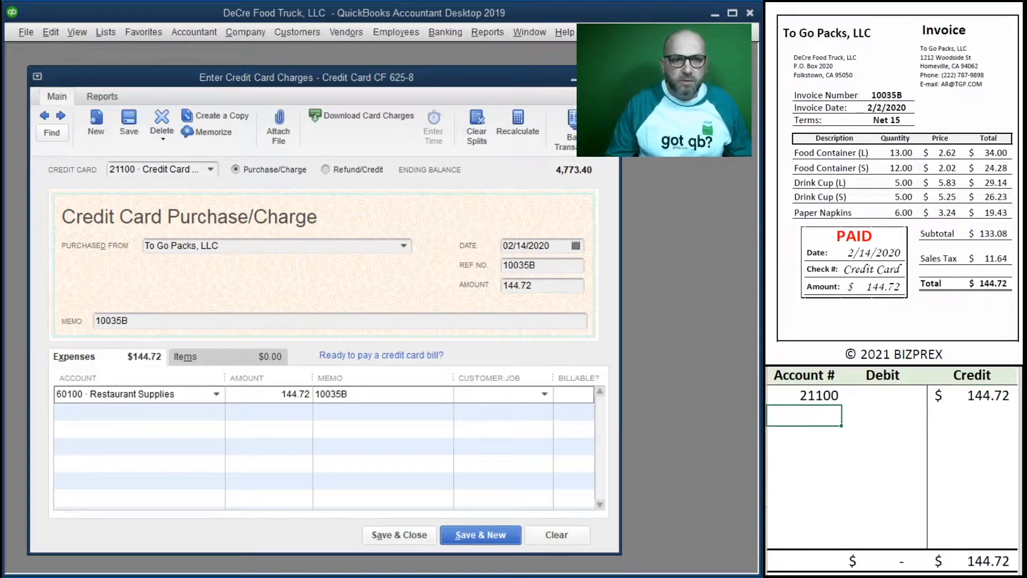
# Step: Record a 144.72 debit to account 60100 in the second row of the debit/credit worksheet
pyautogui.write('60100')
pyautogui.press('Tab')
pyautogui.write('144')
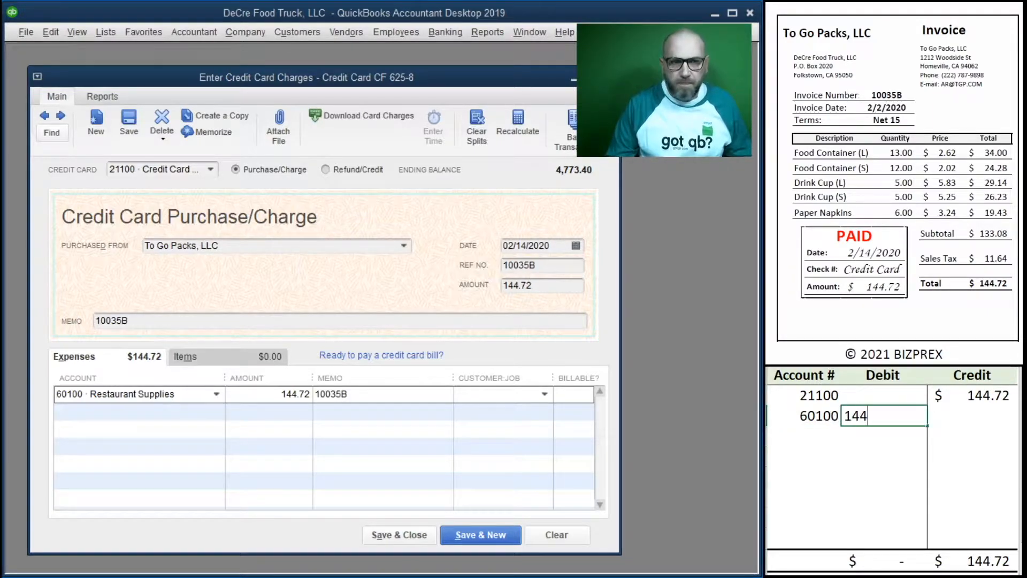
pyautogui.write('.72')
pyautogui.press('Return')
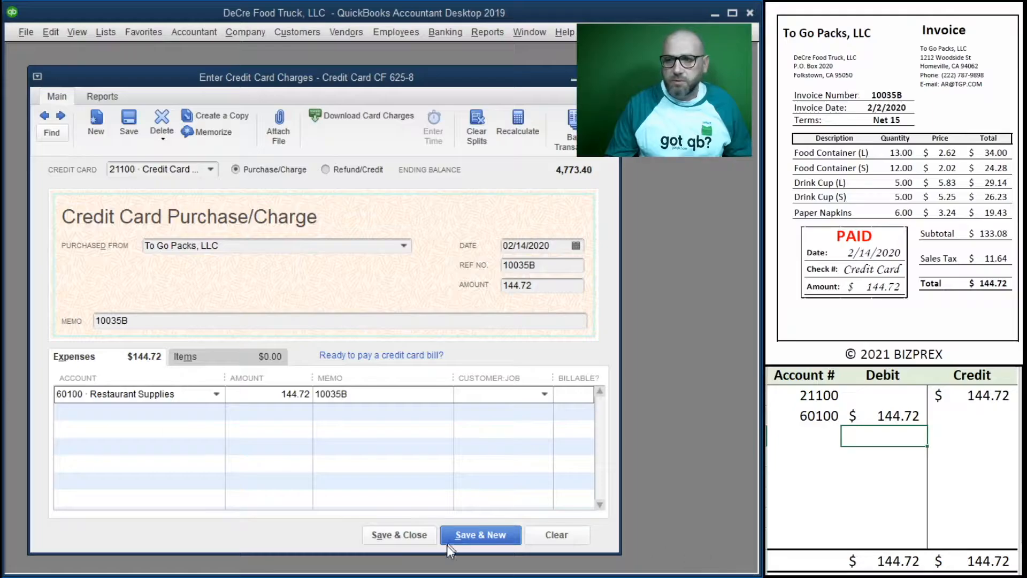
# Step: Save and close the To Go Packs charge, and clear both entry rows from the debit/credit worksheet
pyautogui.click(393, 537)
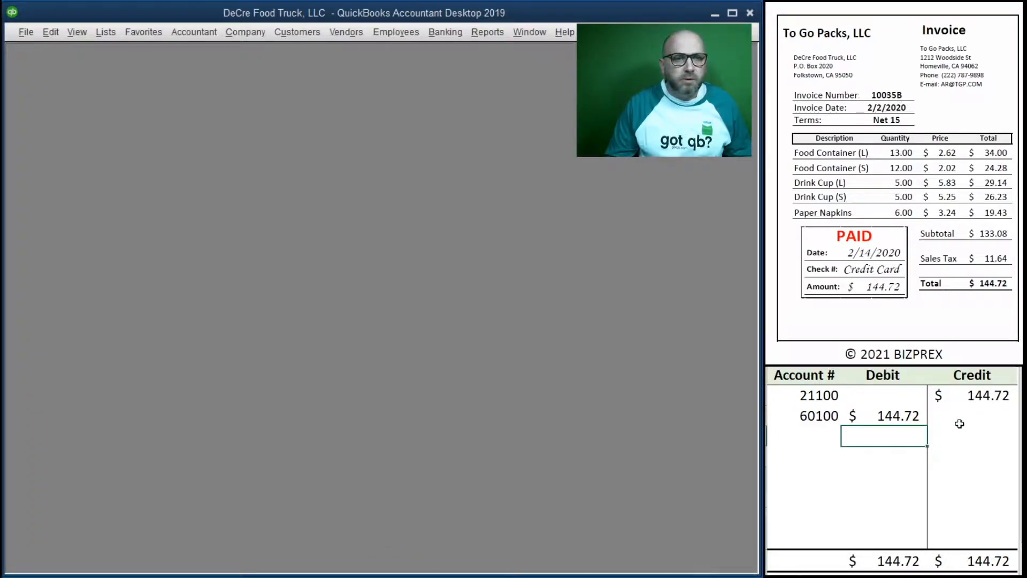
pyautogui.moveTo(958, 423); pyautogui.dragTo(787, 394)
pyautogui.press('Delete')
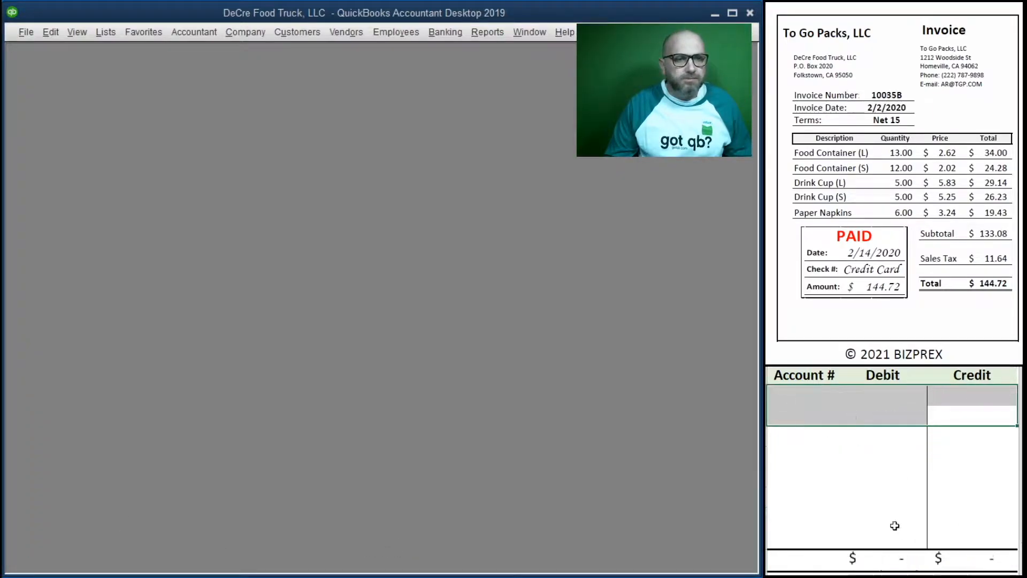
# Step: Bring up the Clean Depot, Inc. invoice and open a new check for writing
pyautogui.scroll(-3, 924, 206)
pyautogui.scroll(-5, 924, 206)
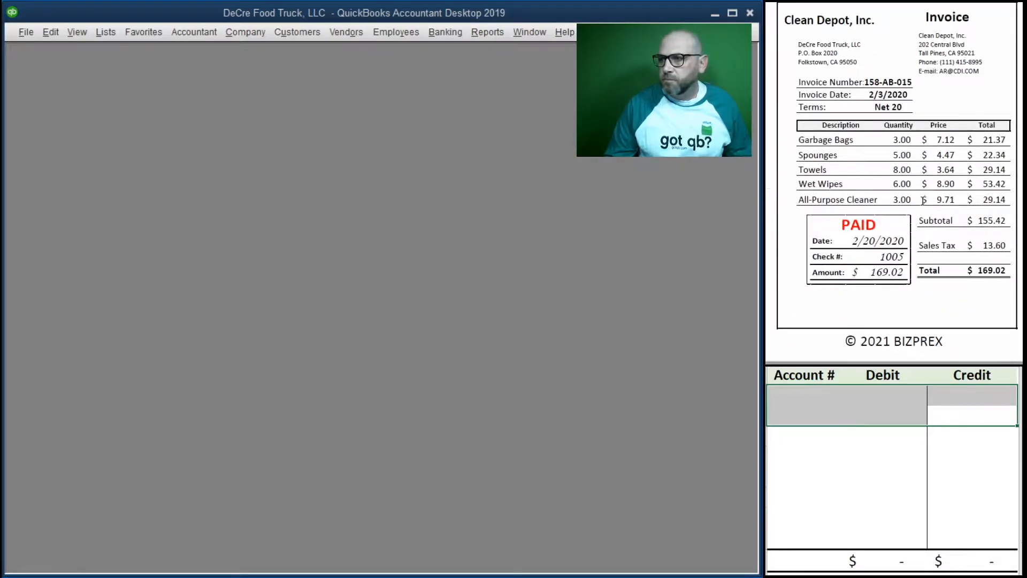
pyautogui.scroll(1, 923, 200)
pyautogui.scroll(-1, 923, 200)
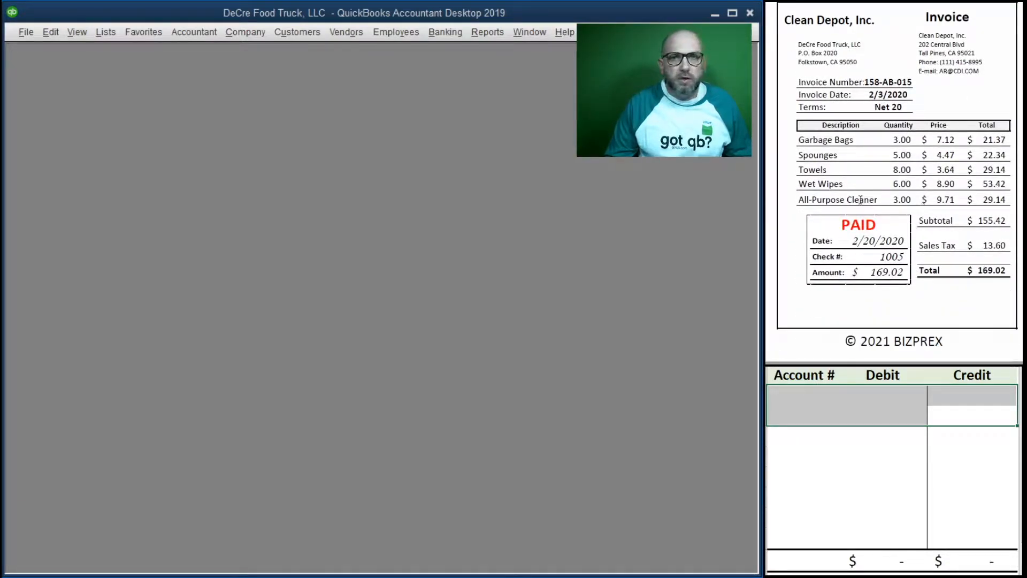
pyautogui.click(444, 32)
pyautogui.click(471, 50)
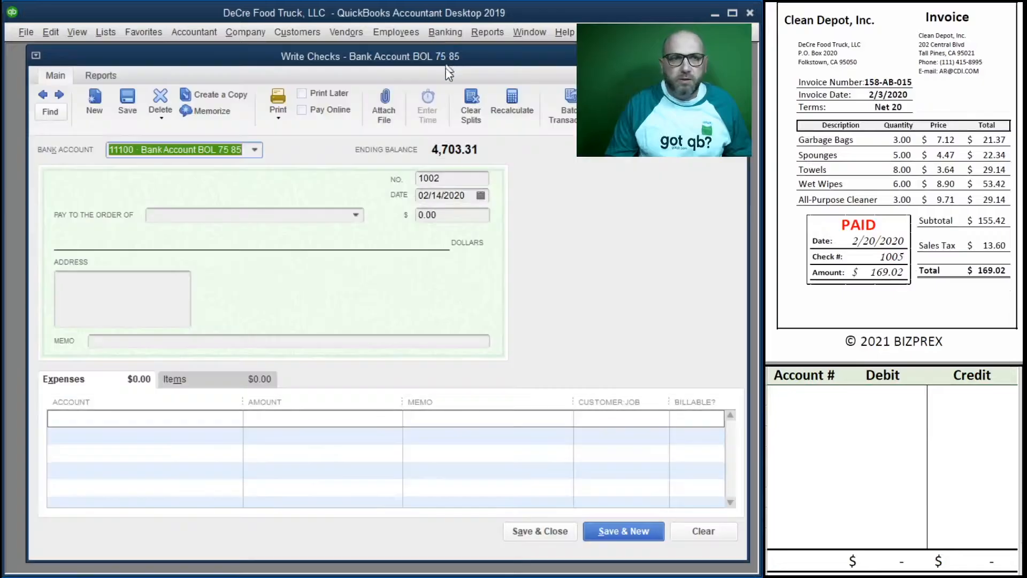
# Step: Set the check number to 1005 and the check date to 02/20/2020
pyautogui.press('Tab')
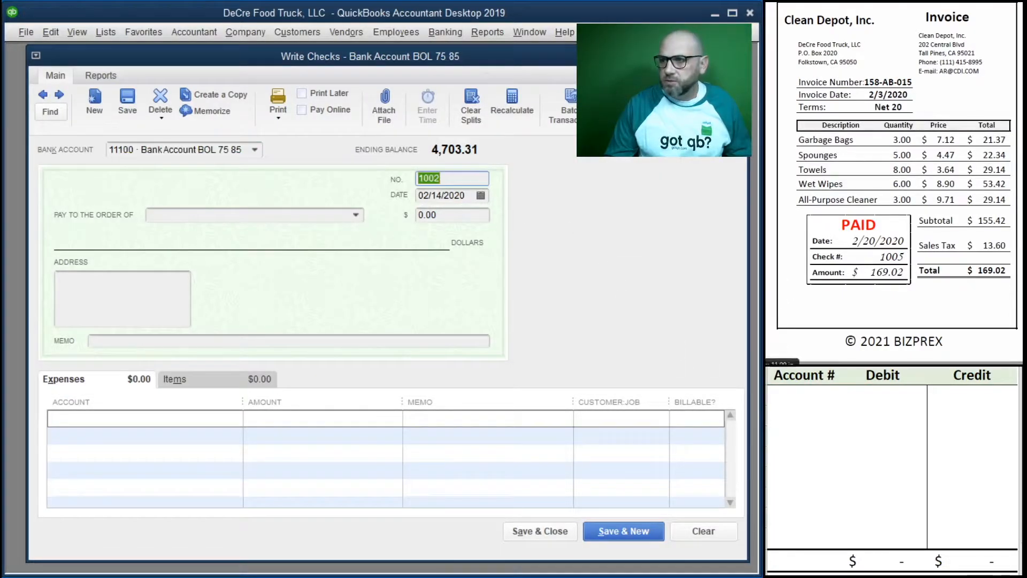
pyautogui.write('1005')
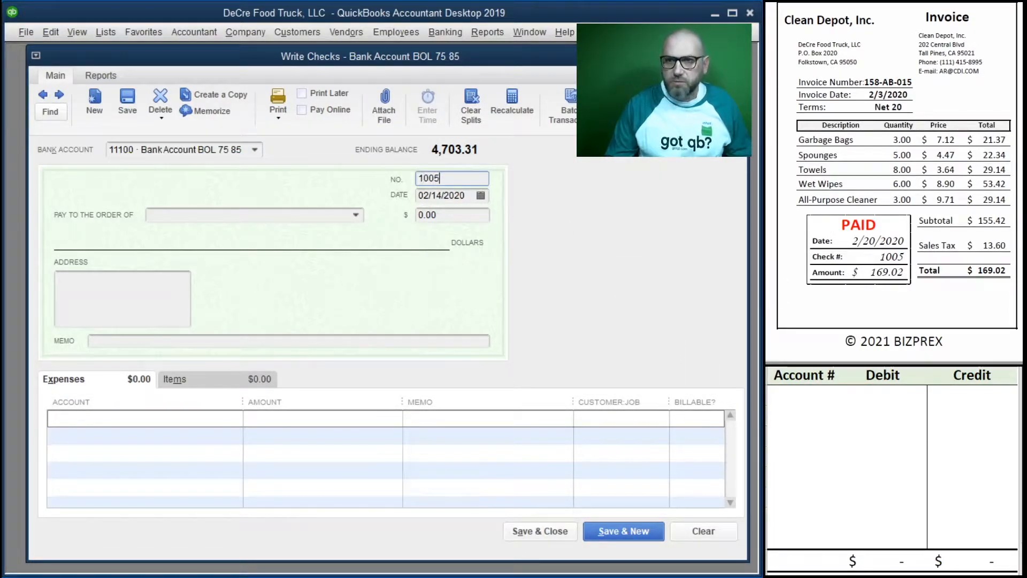
pyautogui.press('Tab')
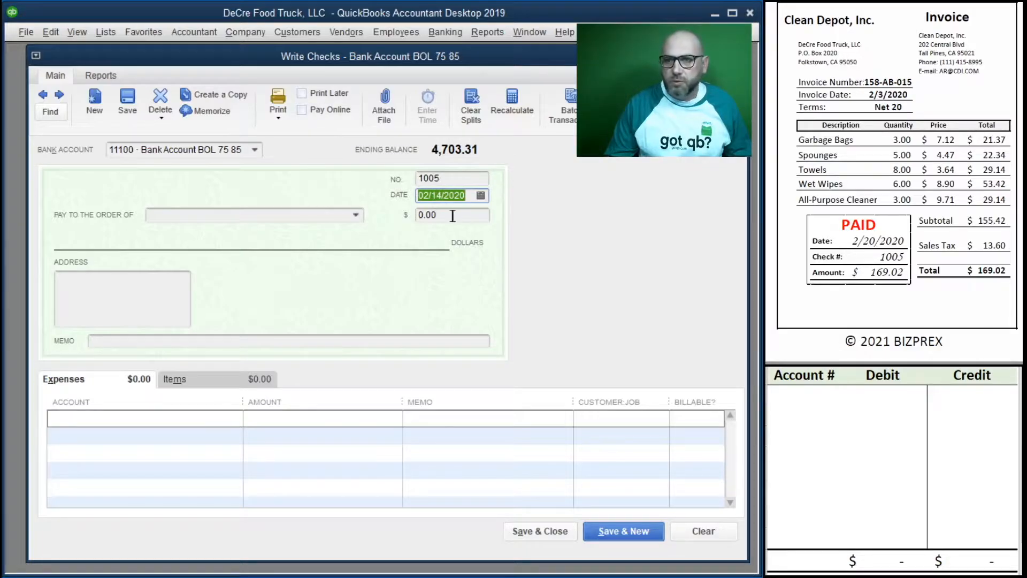
pyautogui.write('2/20/20')
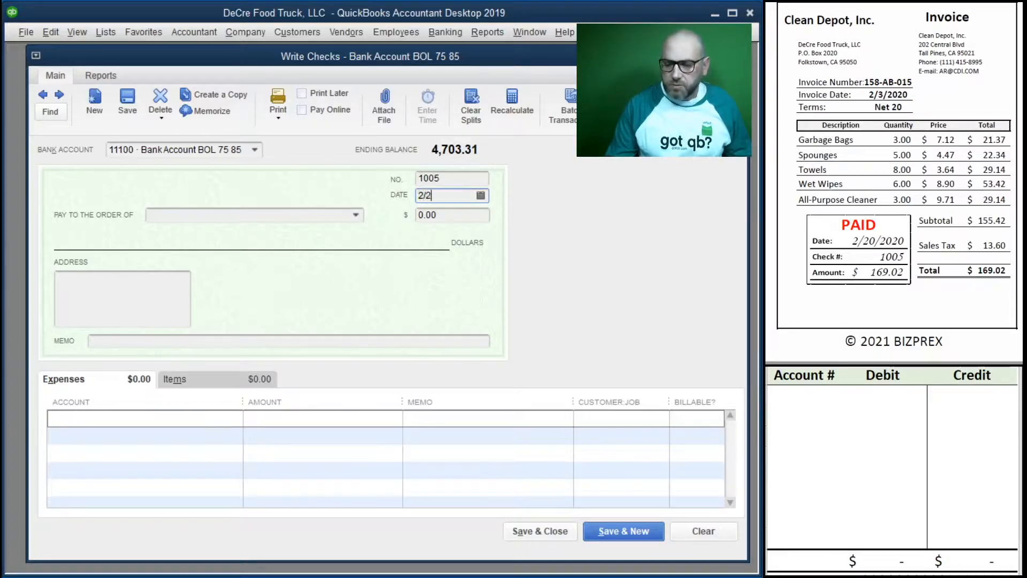
pyautogui.press('Tab')
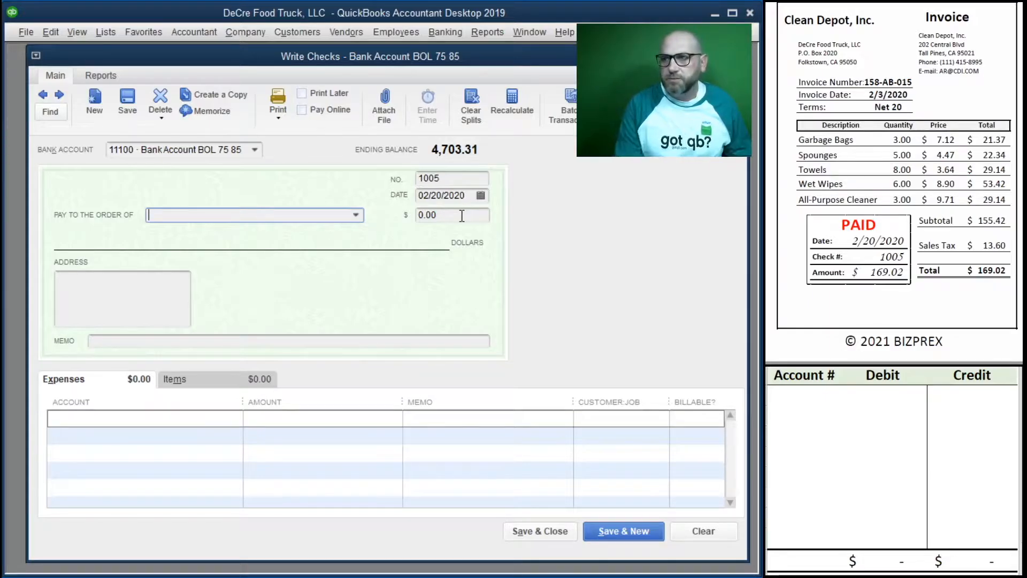
# Step: Make the check payable to Clean Depot, Inc. for 169.02
pyautogui.write('c')
pyautogui.press('Tab')
pyautogui.write('169')
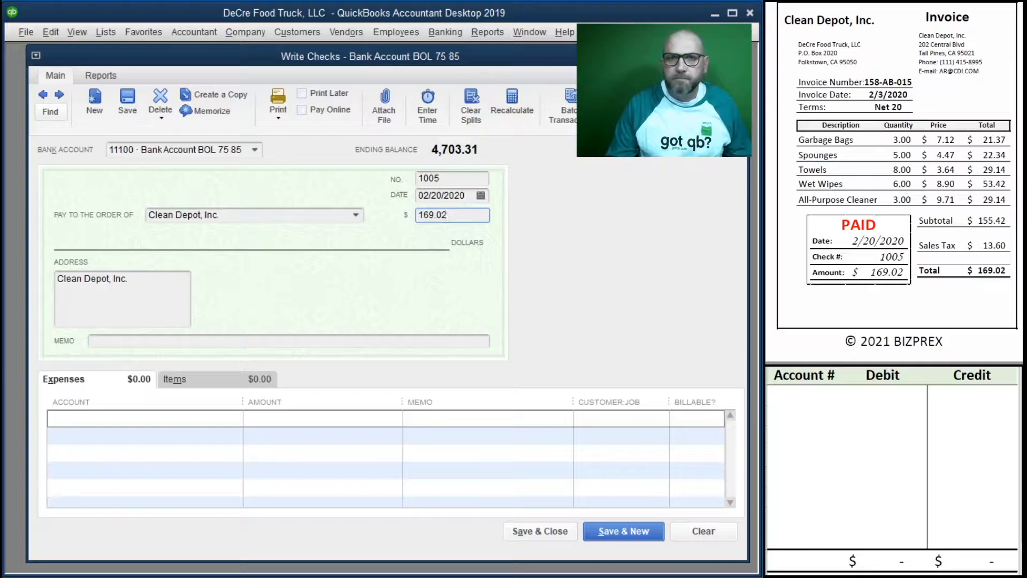
pyautogui.write('.02')
pyautogui.press('Tab')
# Step: Enter the invoice number 158-AB-015 as the check's memo
pyautogui.click(188, 340)
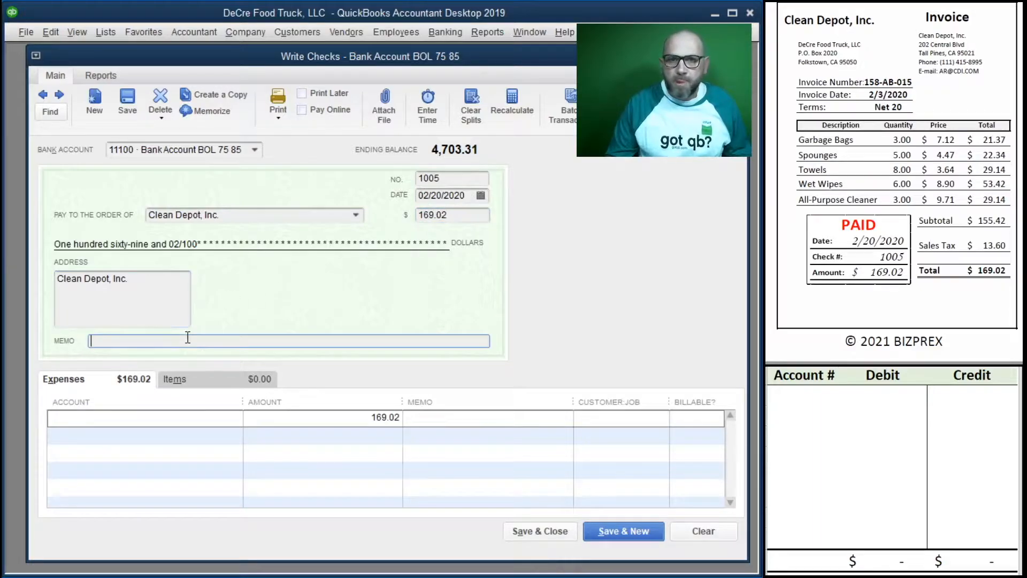
pyautogui.write('158-AB-015')
pyautogui.press('Tab')
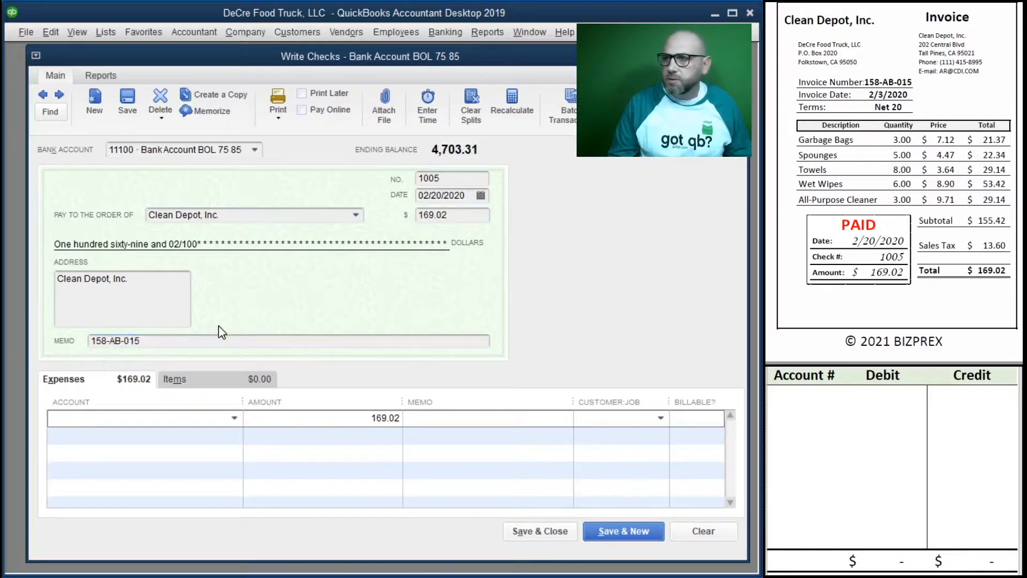
# Step: Assign the check's expense line to 60400 Cleaning Supplies and copy the check memo 158-AB-015 into the line's memo
pyautogui.click(234, 418)
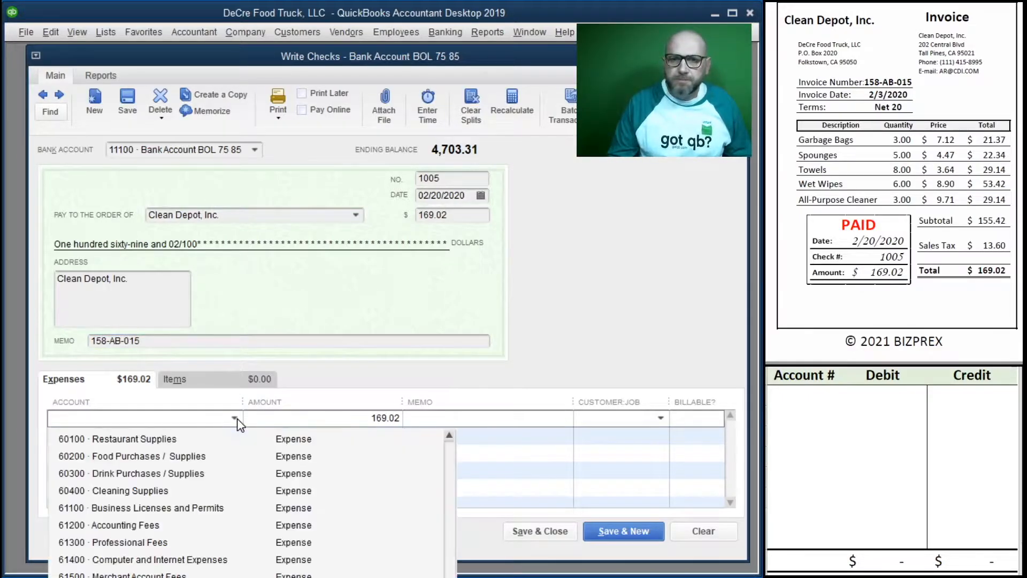
pyautogui.click(155, 490)
pyautogui.press('Tab')
pyautogui.click(165, 340)
pyautogui.doubleClick(166, 340)
pyautogui.hotkey('ctrl', 'c')
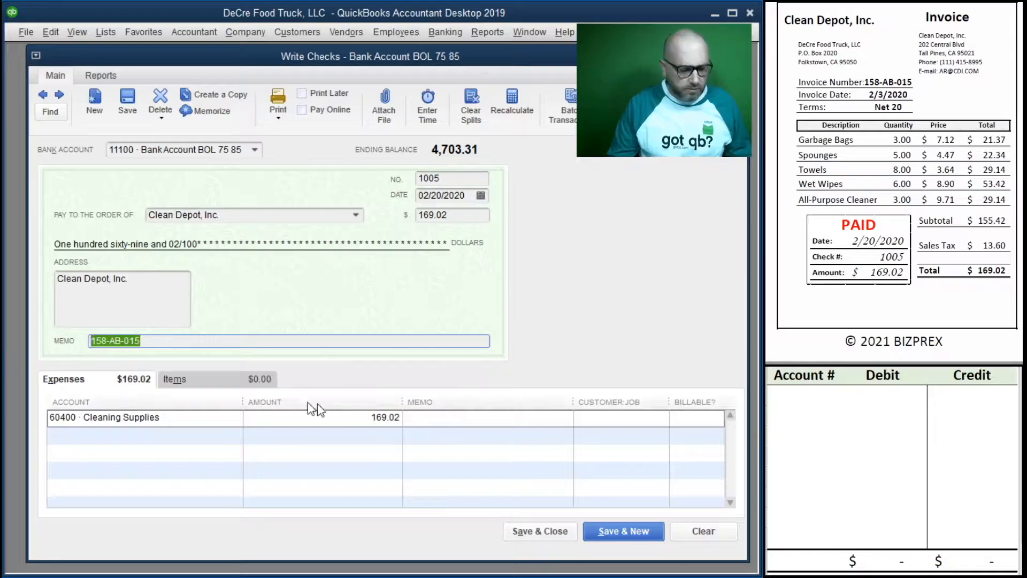
pyautogui.click(455, 421)
pyautogui.hotkey('ctrl', 'v')
pyautogui.press('Tab')
pyautogui.press('Tab')
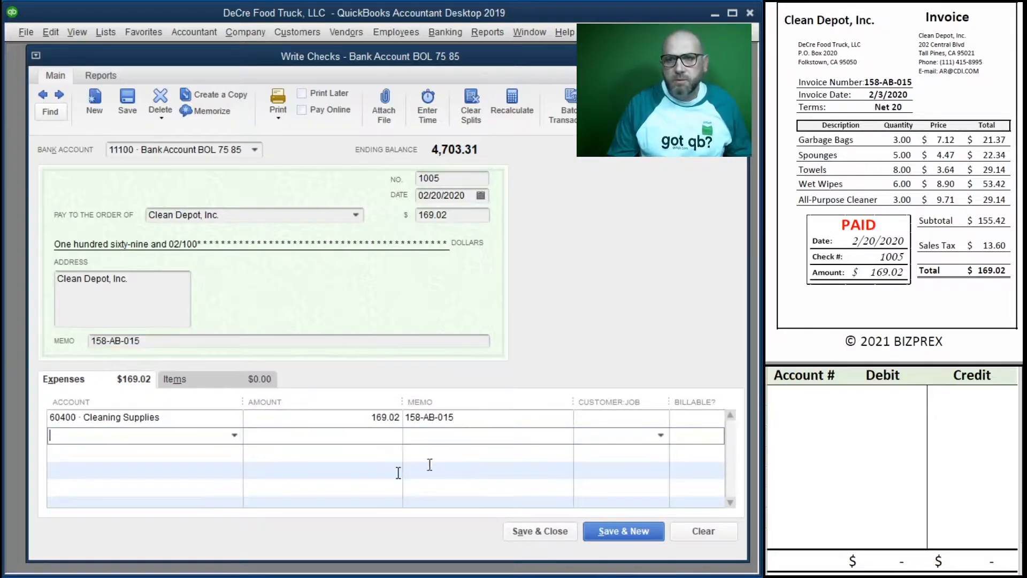
# Step: Record a 169.02 credit to account 11100 in the first row of the debit/credit worksheet
pyautogui.click(802, 395)
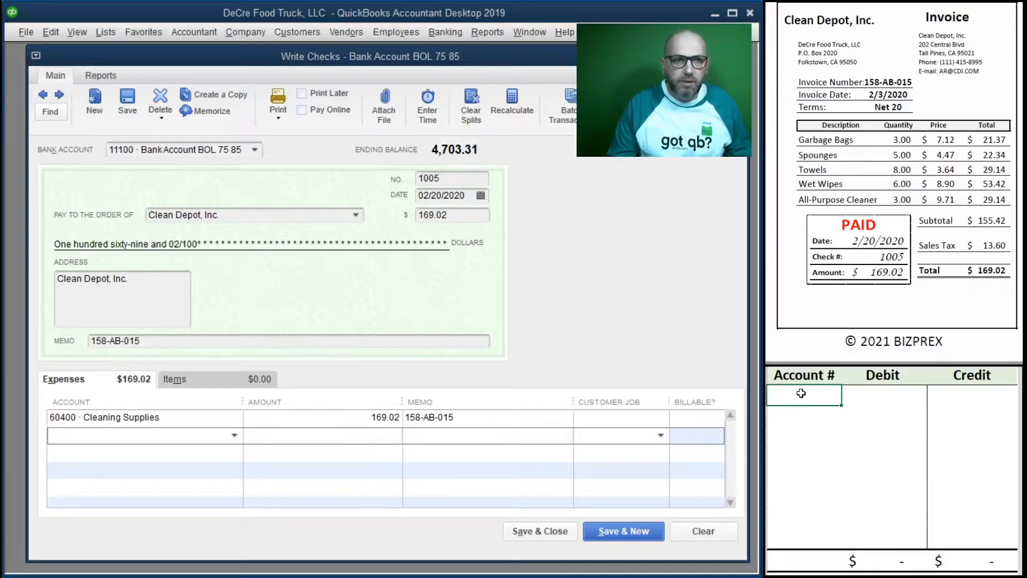
pyautogui.write('100')
pyautogui.press('Tab')
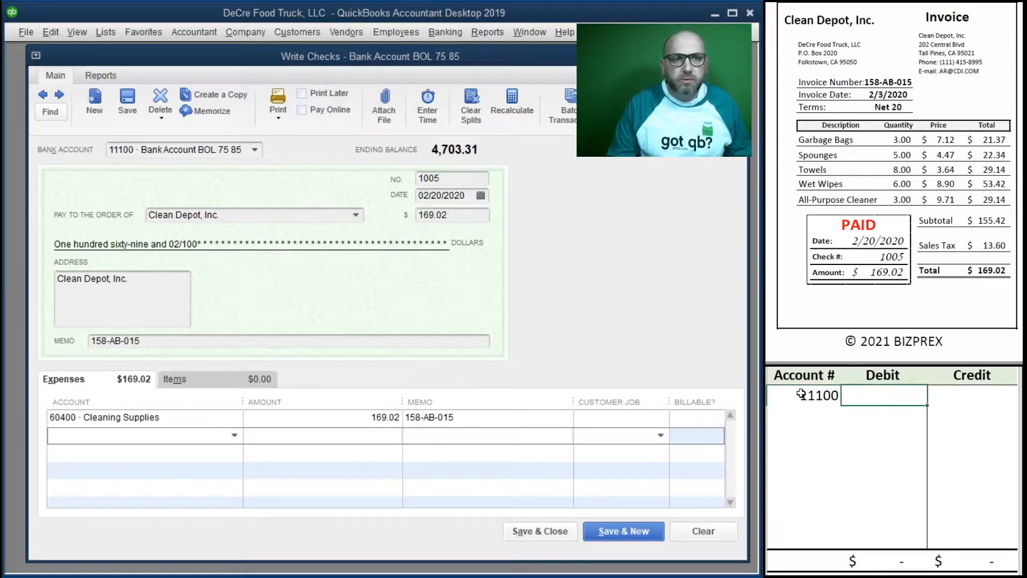
pyautogui.press('Tab')
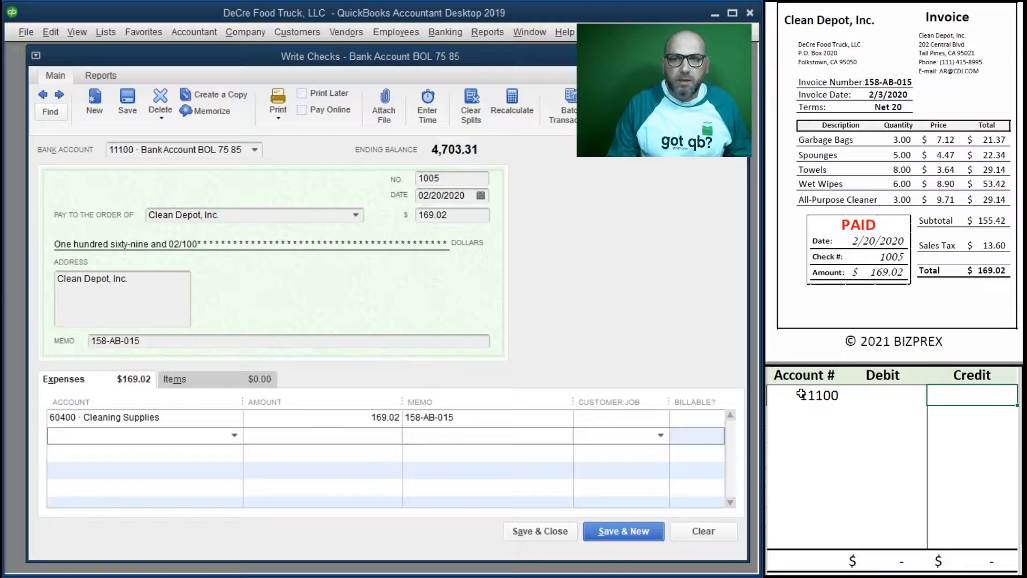
pyautogui.write('169.052')
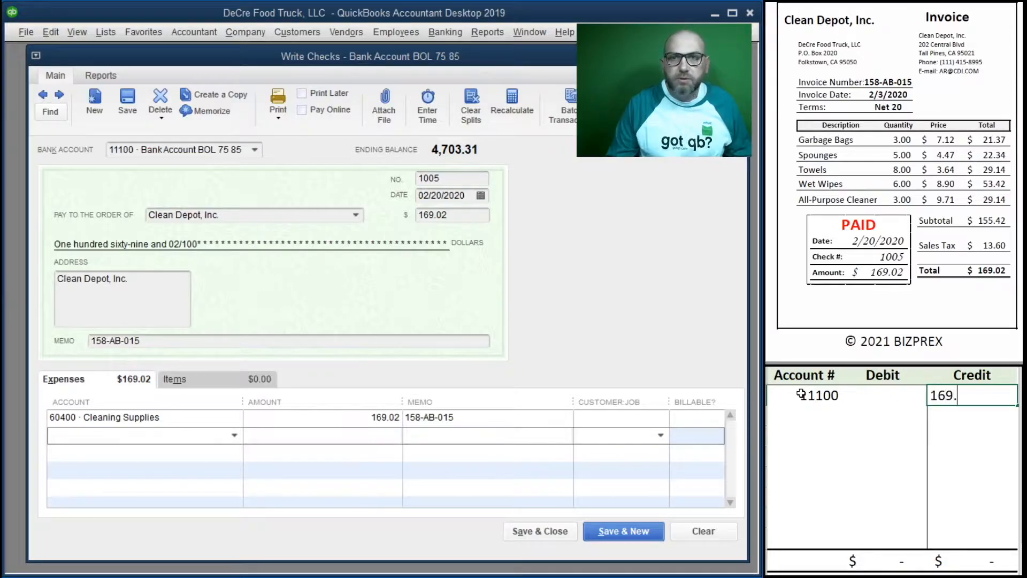
pyautogui.press('BackSpace')
pyautogui.press('BackSpace')
pyautogui.write('2')
pyautogui.press('Return')
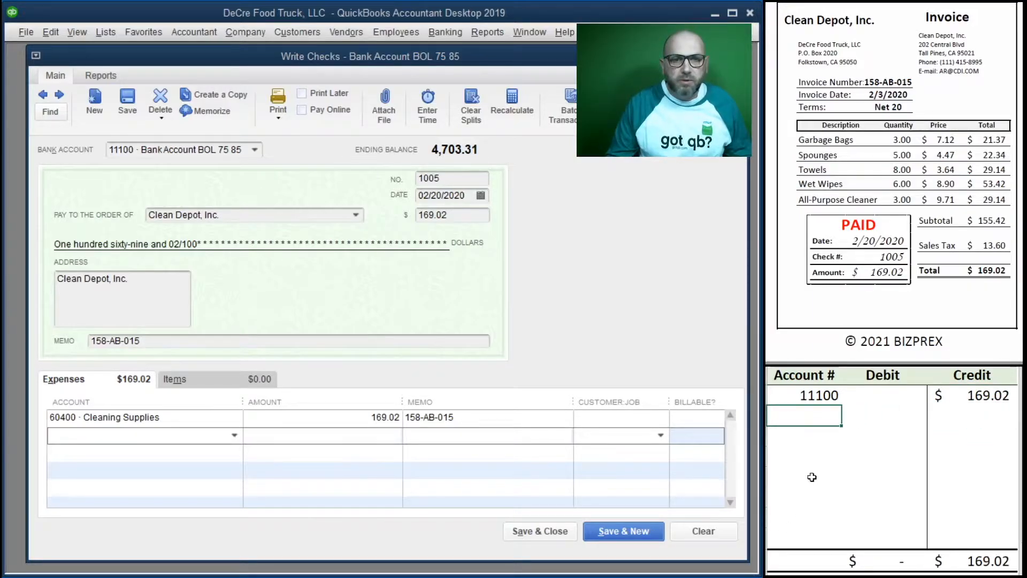
# Step: Record a 169.02 debit to account 60400 in the second row of the debit/credit worksheet
pyautogui.write('60400')
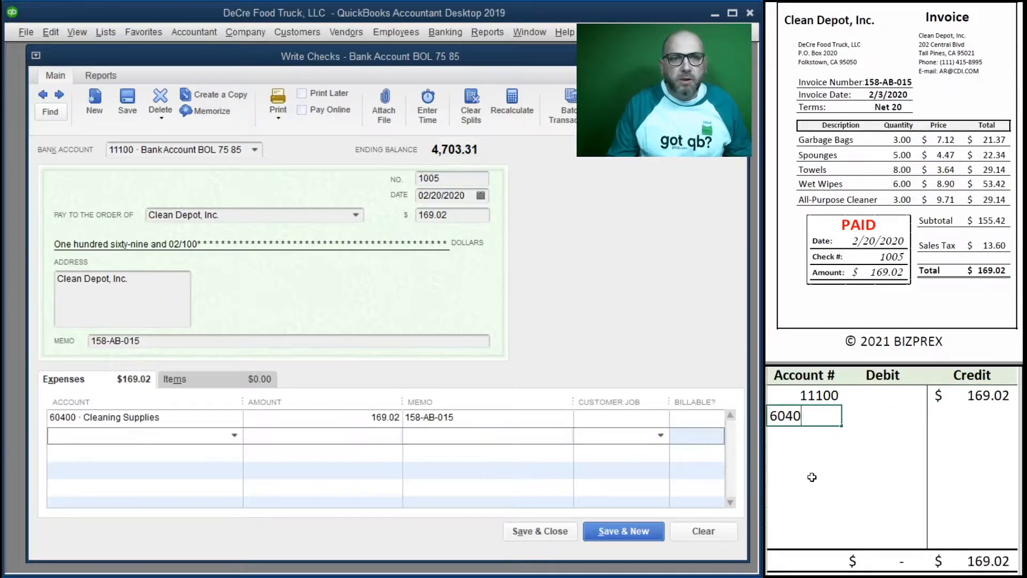
pyautogui.press('Tab')
pyautogui.write('1')
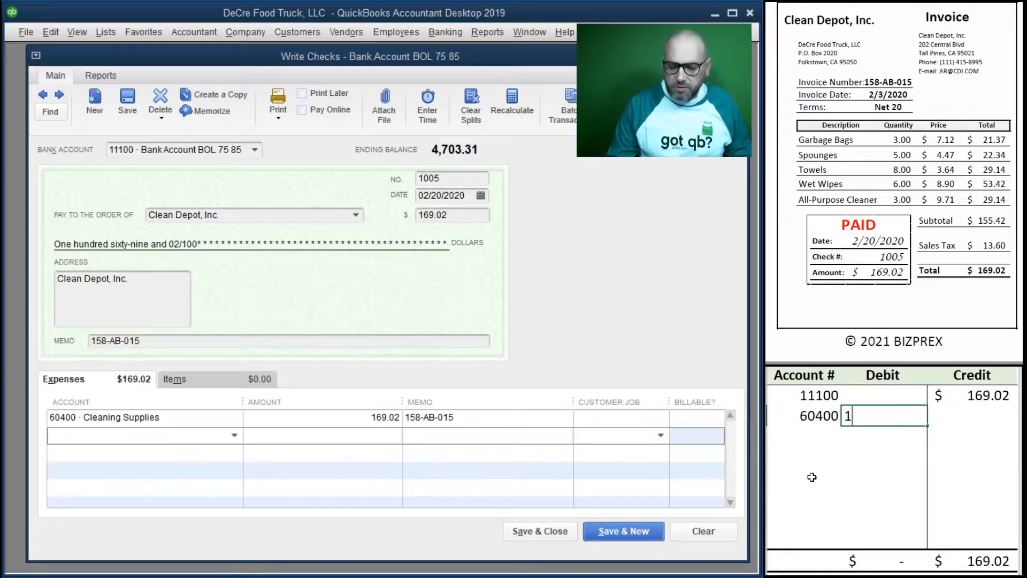
pyautogui.write('69.02')
pyautogui.press('Tab')
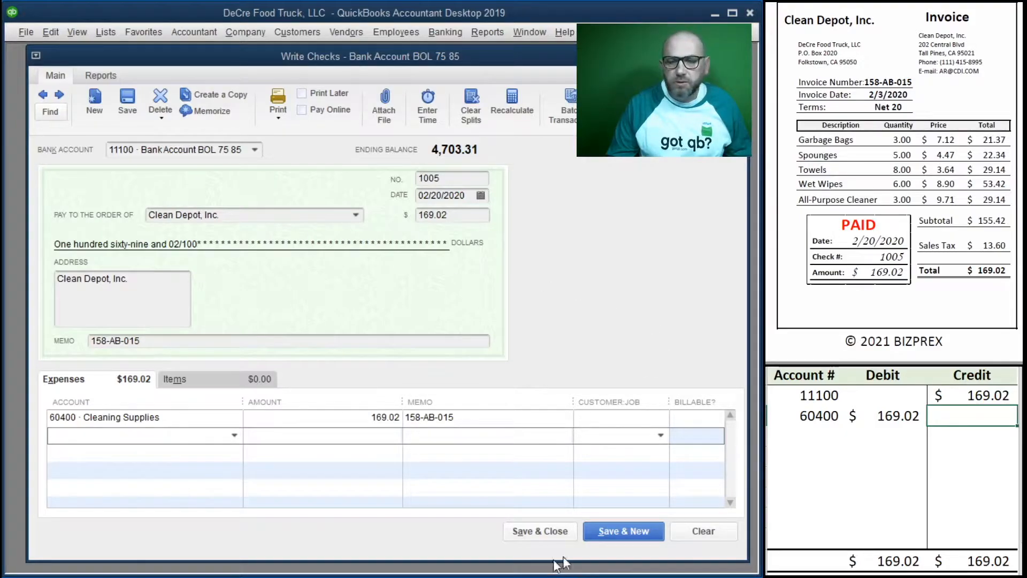
# Step: Save and close the check, then clear both entry rows from the debit/credit worksheet
pyautogui.click(538, 531)
pyautogui.moveTo(968, 416); pyautogui.dragTo(824, 402)
pyautogui.press('Delete')
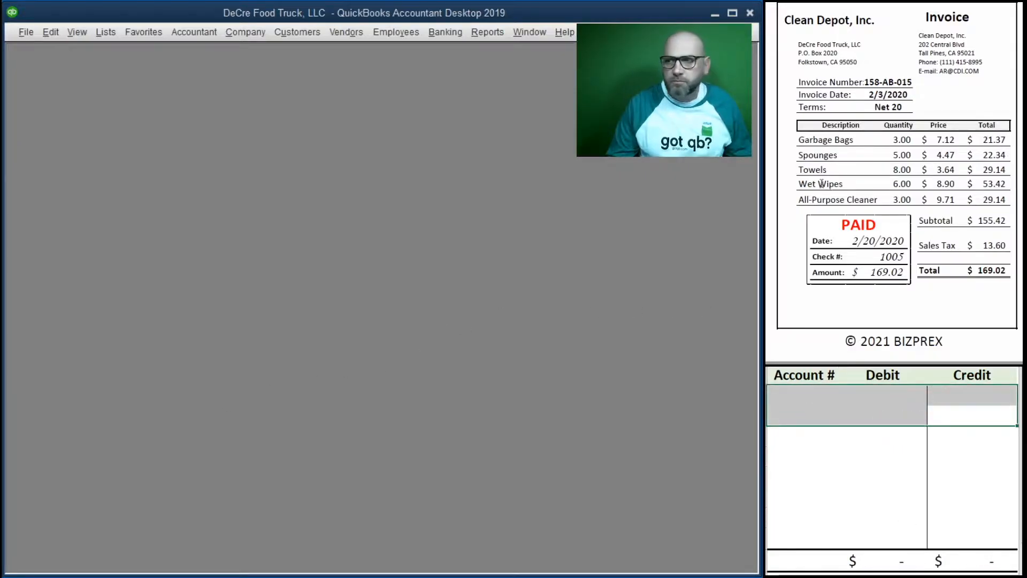
# Step: Start a credit card charge for the next invoice, with Soft Drinks 2U, LLC as the vendor
pyautogui.scroll(-3, 837, 200)
pyautogui.scroll(-5, 838, 200)
pyautogui.scroll(1, 846, 202)
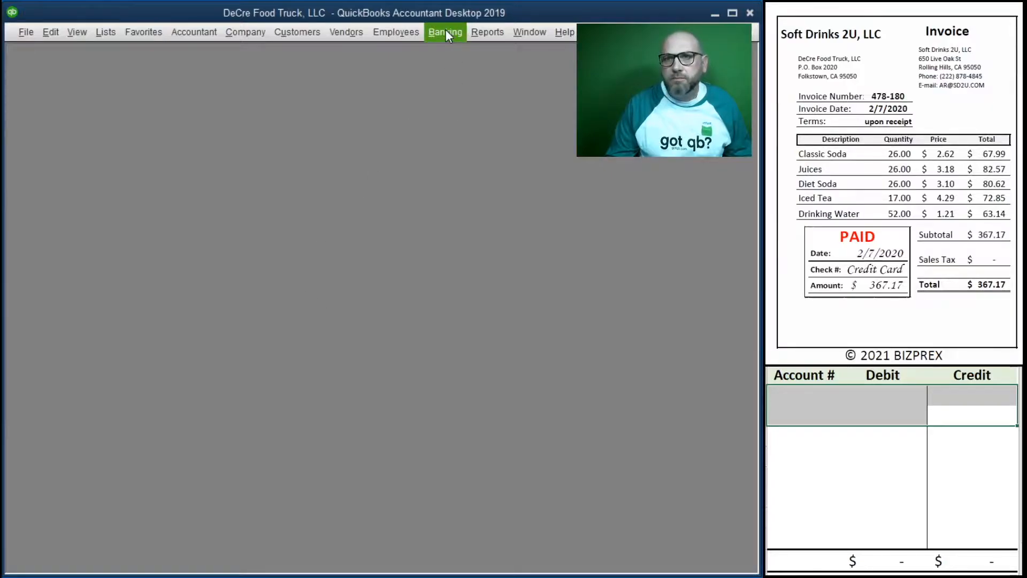
pyautogui.click(487, 32)
pyautogui.moveTo(445, 32)
pyautogui.click(466, 80)
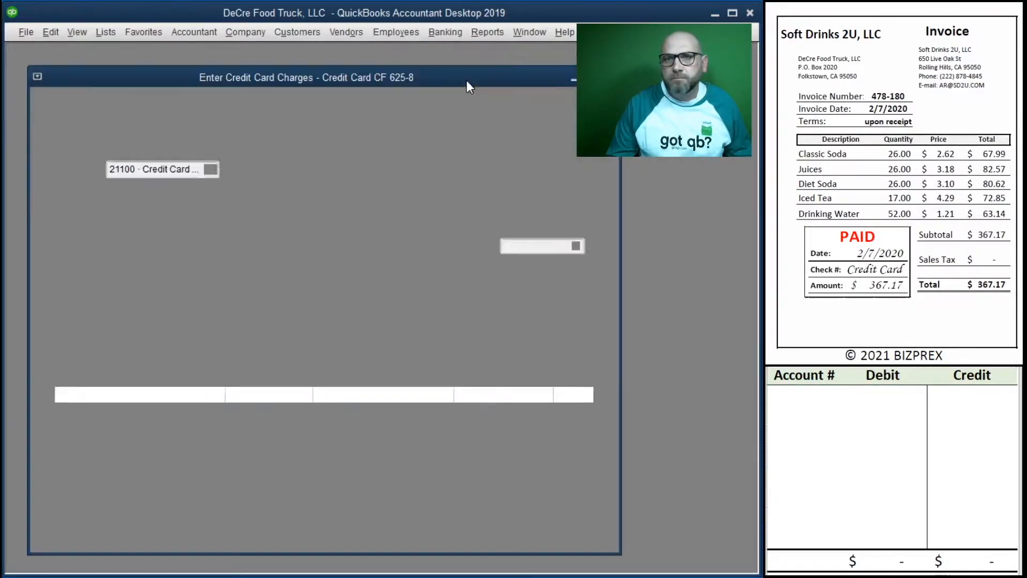
pyautogui.press('Tab')
pyautogui.press('Tab')
pyautogui.press('Tab')
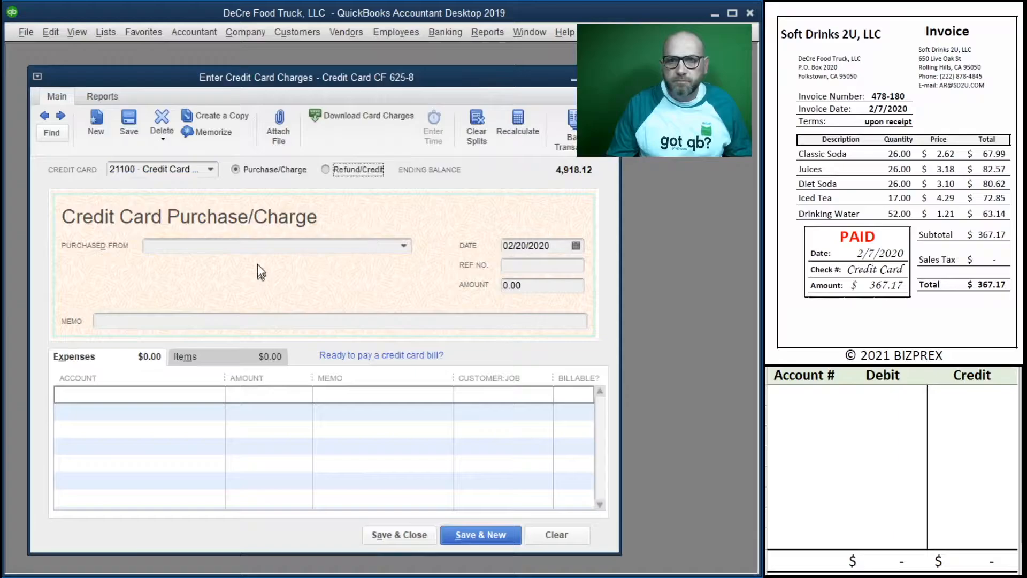
pyautogui.write('s 2U, LLC')
pyautogui.press('Tab')
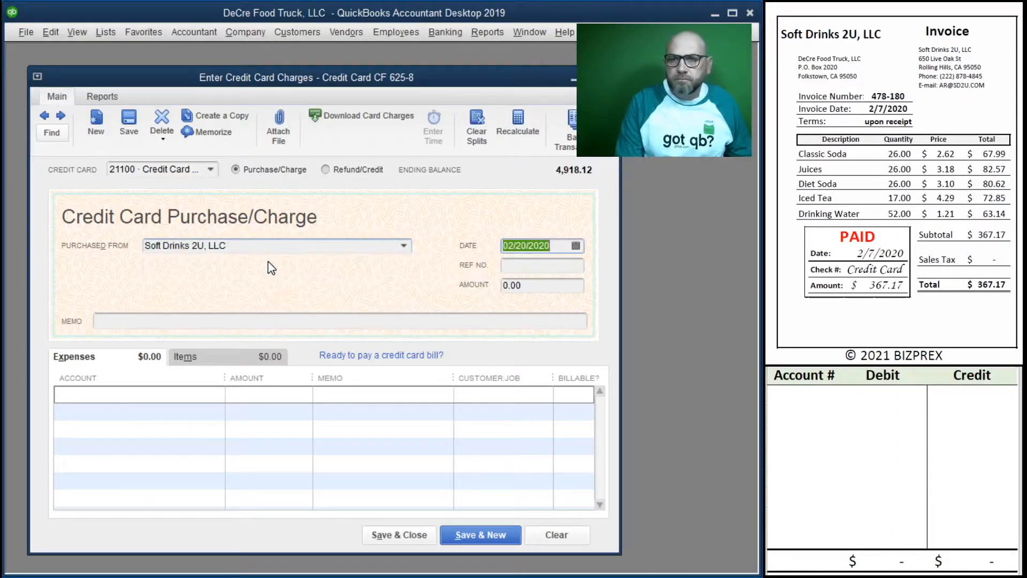
# Step: Date the credit card charge 02/07/2020 and enter 478-180 as its reference number
pyautogui.write('2/7')
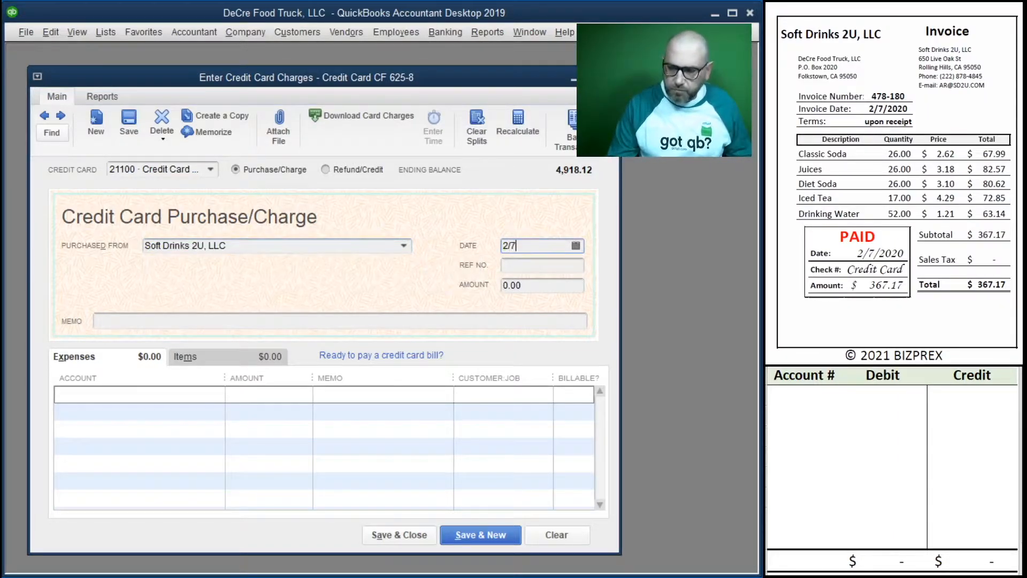
pyautogui.write('/07/2020')
pyautogui.press('Tab')
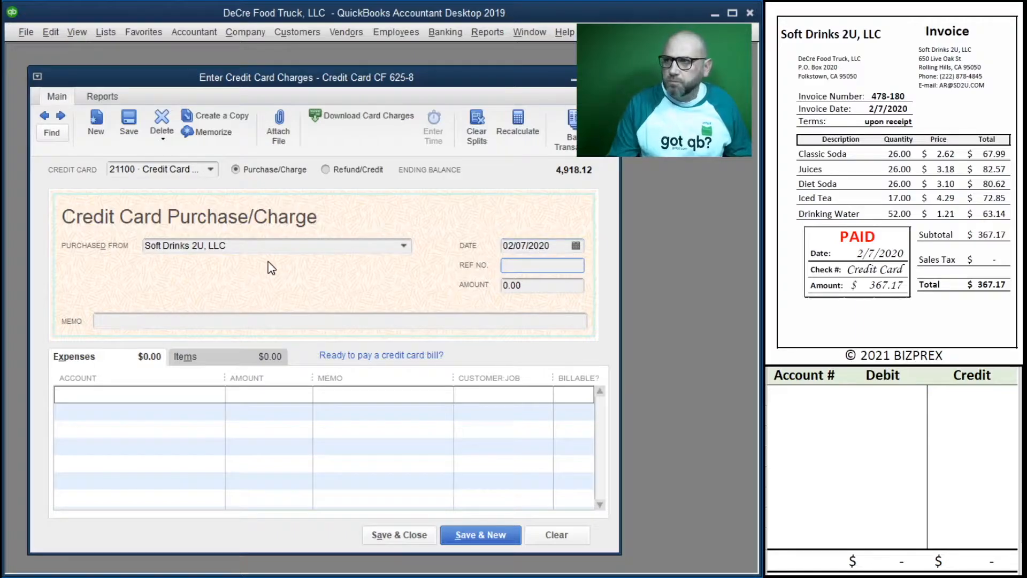
pyautogui.write('478-180')
pyautogui.press('Tab')
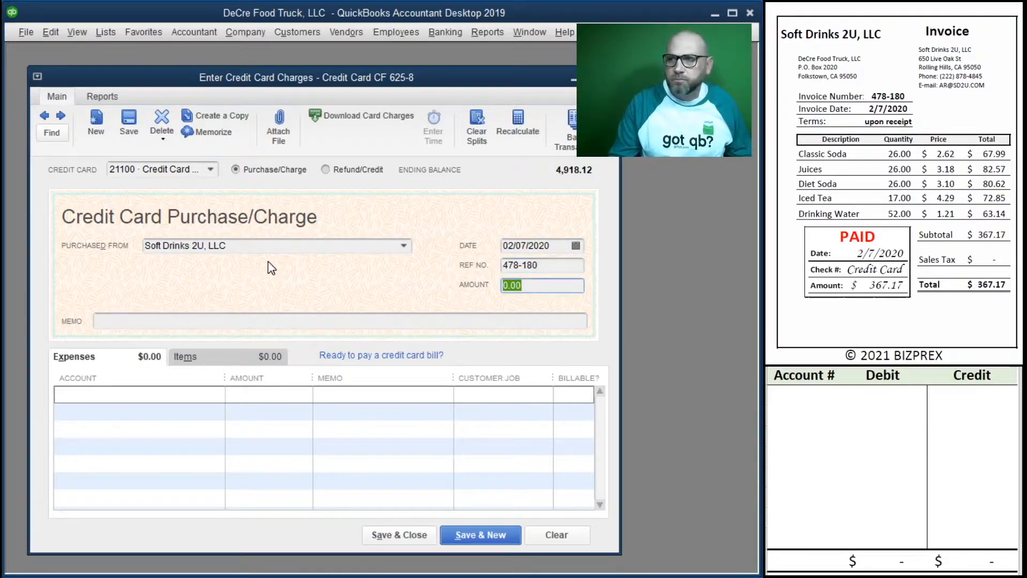
# Step: Set the credit card charge amount to 367.17
pyautogui.write('367.17')
pyautogui.press('Tab')
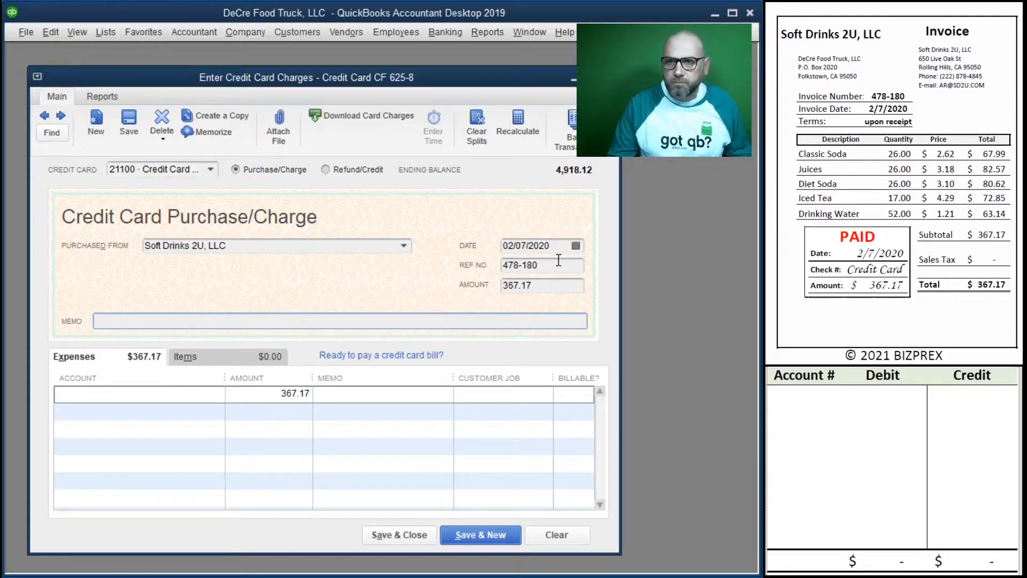
# Step: Copy the reference number 478-180 into the charge's memo and the expense line's memo
pyautogui.click(559, 260)
pyautogui.click(137, 324)
pyautogui.hotkey('ctrl', 'v')
pyautogui.click(367, 399)
pyautogui.hotkey('ctrl', 'v')
# Step: Assign the charge's expense line to 60300 Drink Purchases / Supplies
pyautogui.click(137, 394)
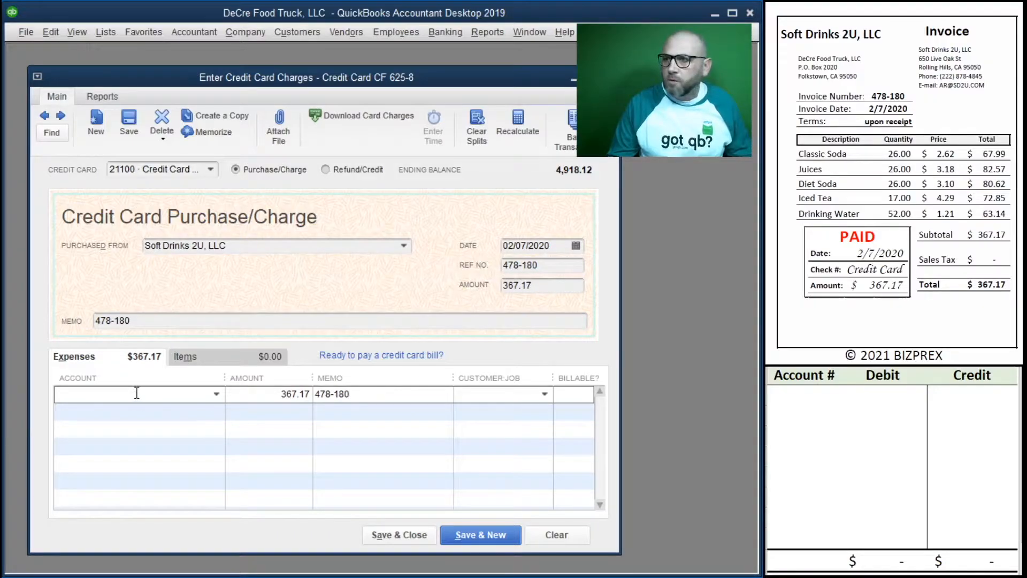
pyautogui.click(216, 394)
pyautogui.click(159, 450)
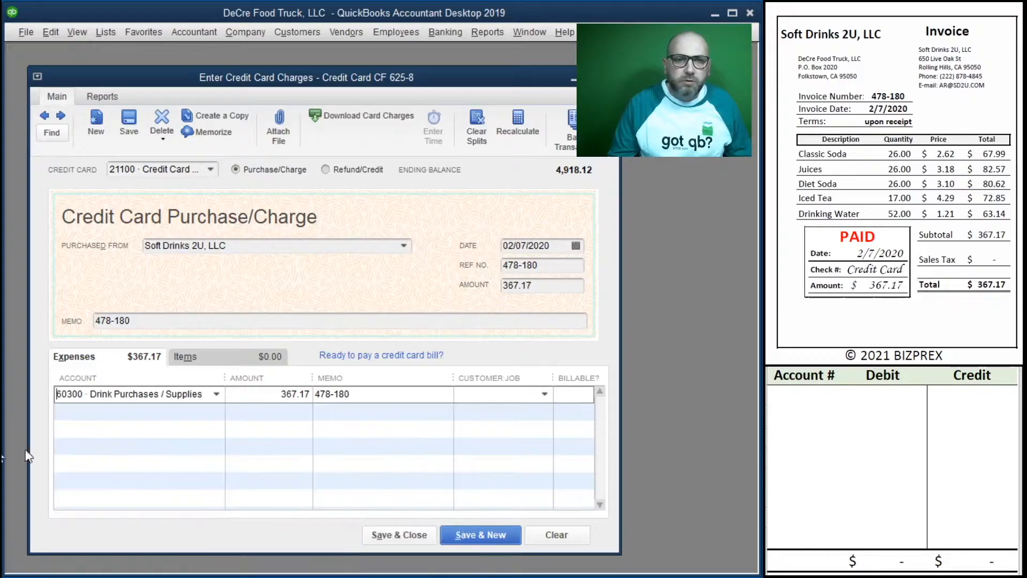
# Step: Record a 367.17 credit to account 21100 in the first row of the debit/credit worksheet
pyautogui.click(791, 394)
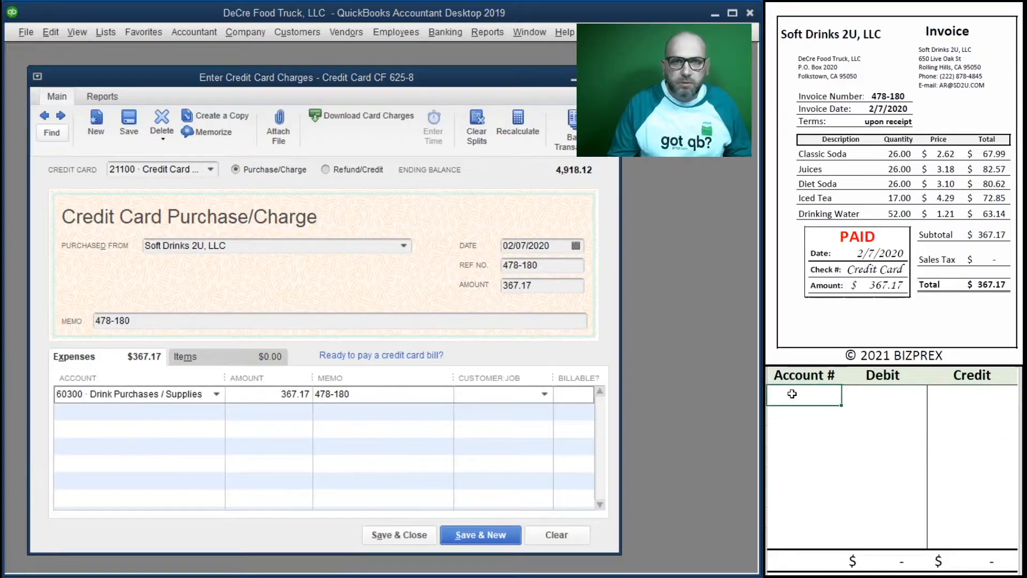
pyautogui.write('21100')
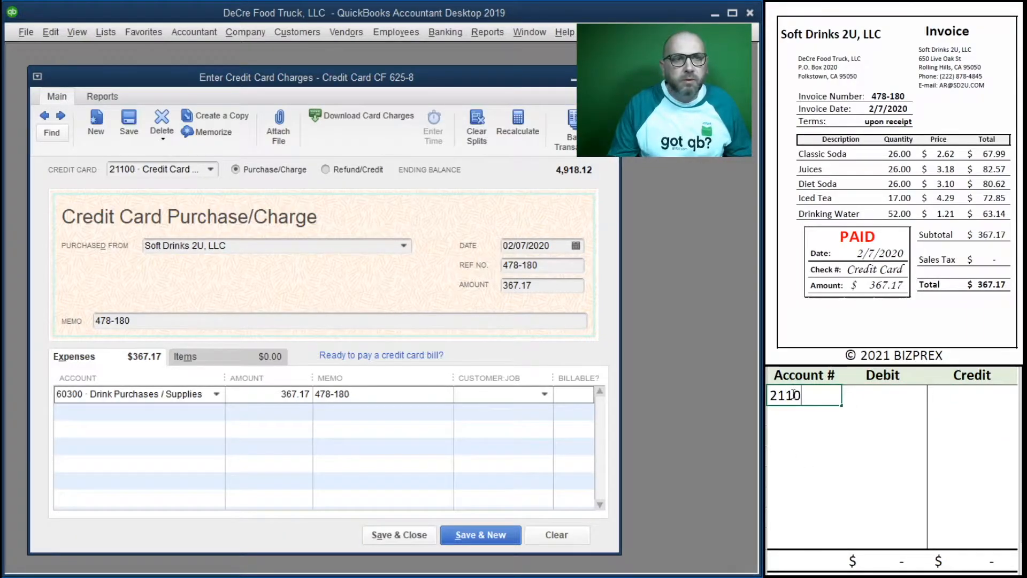
pyautogui.press('Tab')
pyautogui.press('Tab')
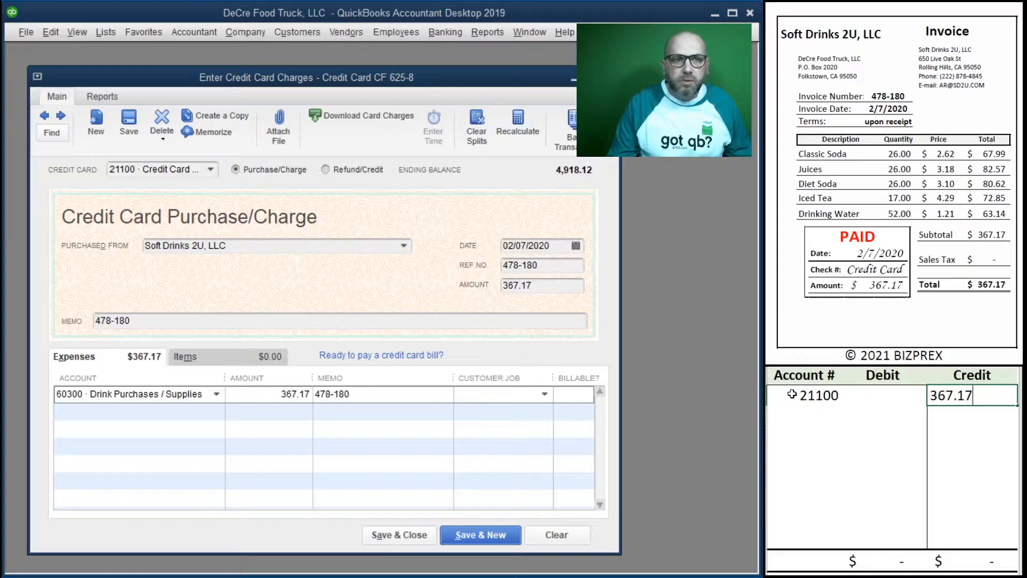
pyautogui.press('Return')
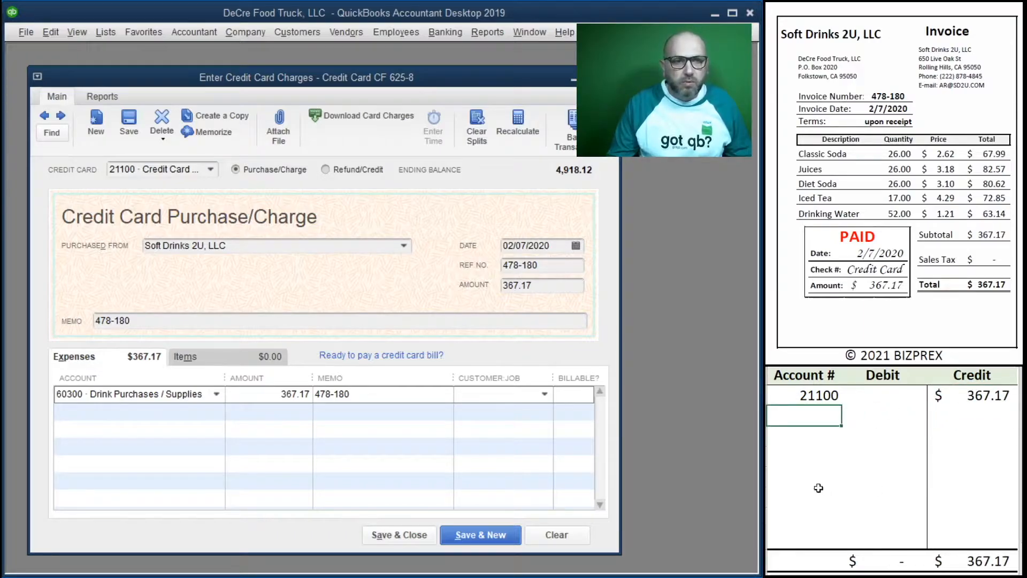
# Step: Record a 367.17 debit to account 60300 in the second row of the debit/credit worksheet
pyautogui.write('60300')
pyautogui.press('Tab')
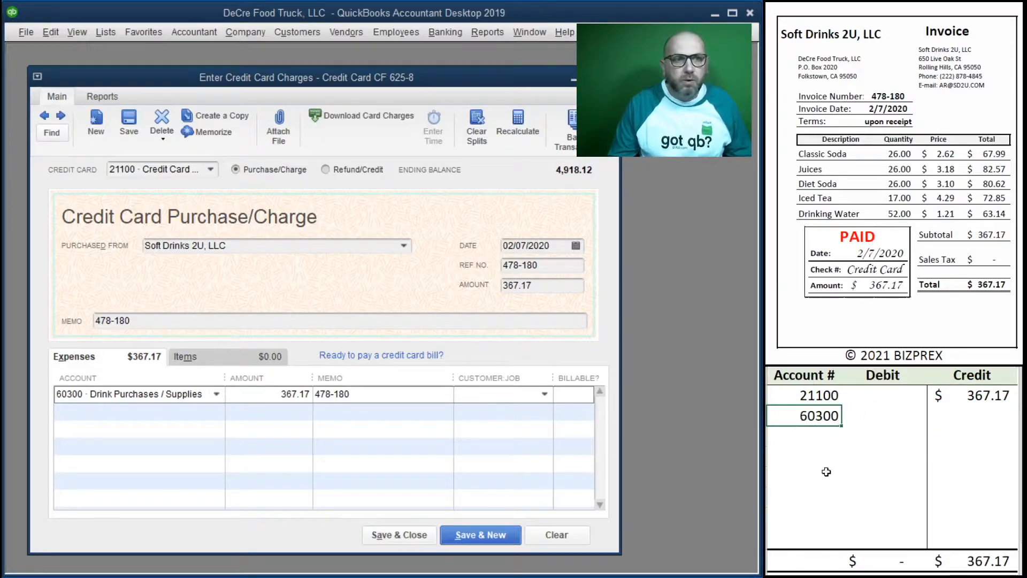
pyautogui.write('3')
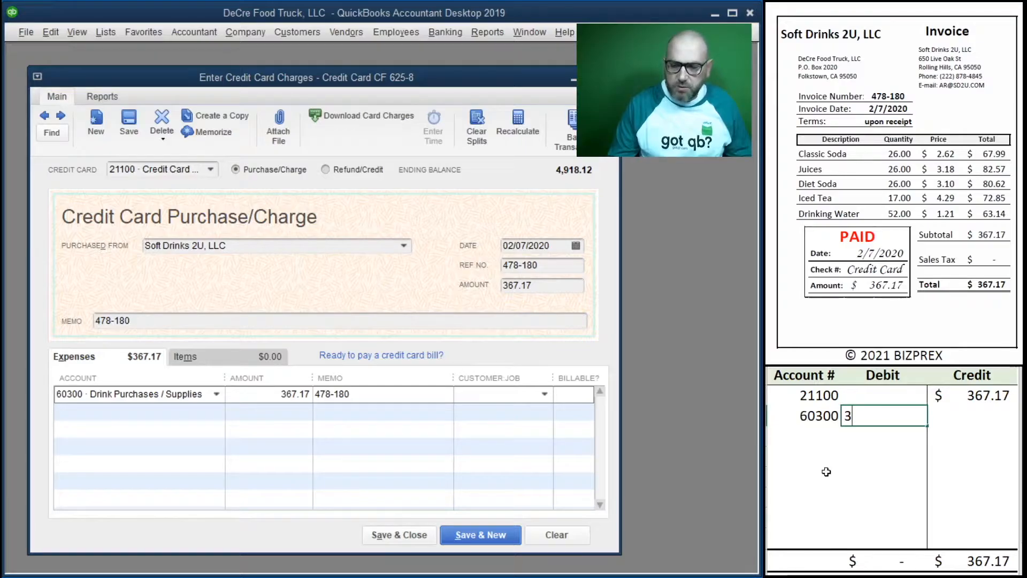
pyautogui.write('67.17')
pyautogui.press('Tab')
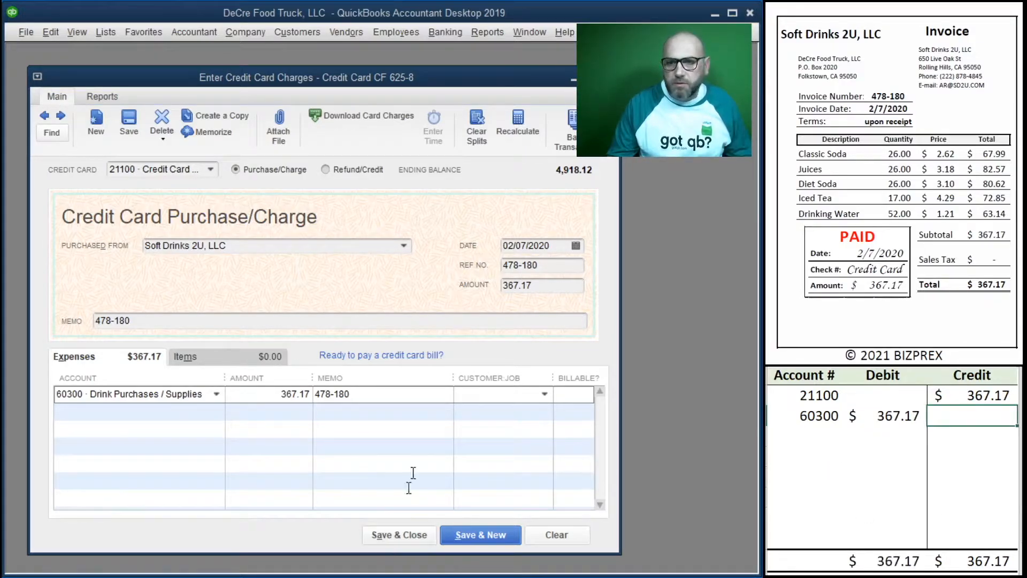
# Step: Save and close the credit card charge and clear its two entries from the debit/credit worksheet
pyautogui.click(399, 539)
pyautogui.moveTo(958, 416); pyautogui.dragTo(821, 397)
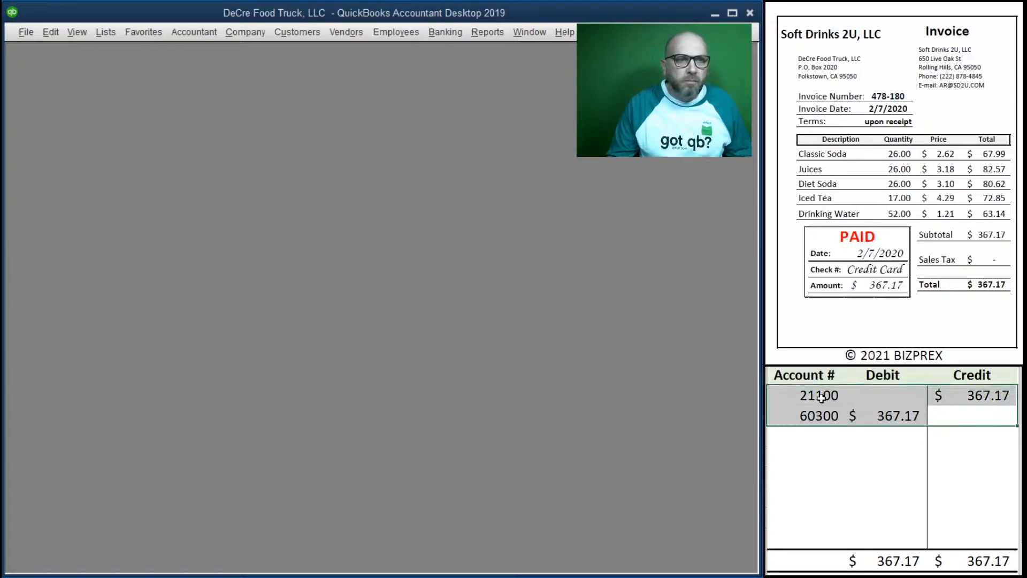
pyautogui.press('Delete')
# Step: Start a check for the next invoice, numbered 1004 and dated 02/09/2020
pyautogui.scroll(-5, 882, 175)
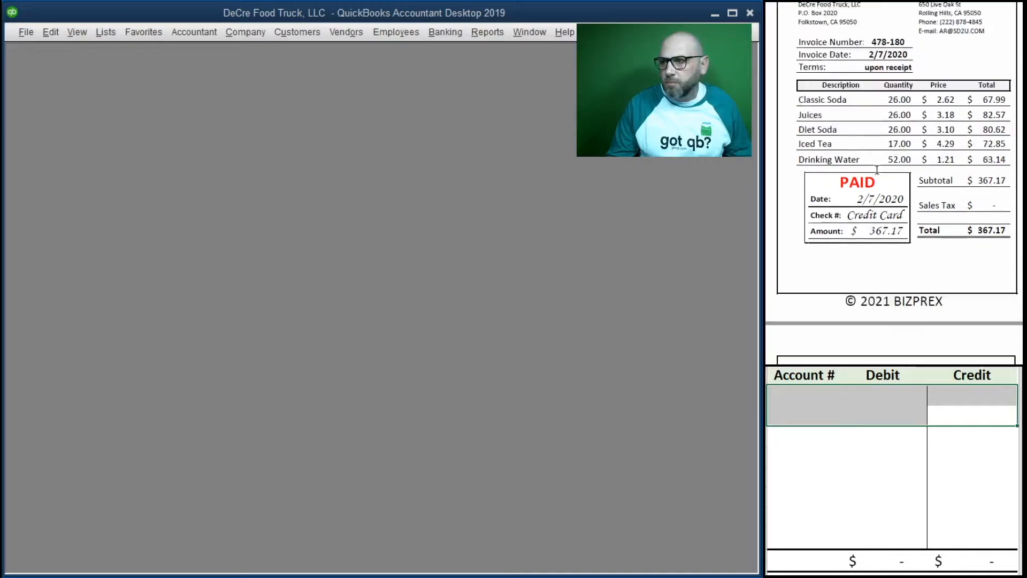
pyautogui.scroll(1, 882, 175)
pyautogui.scroll(-1, 882, 175)
pyautogui.scroll(-1, 882, 176)
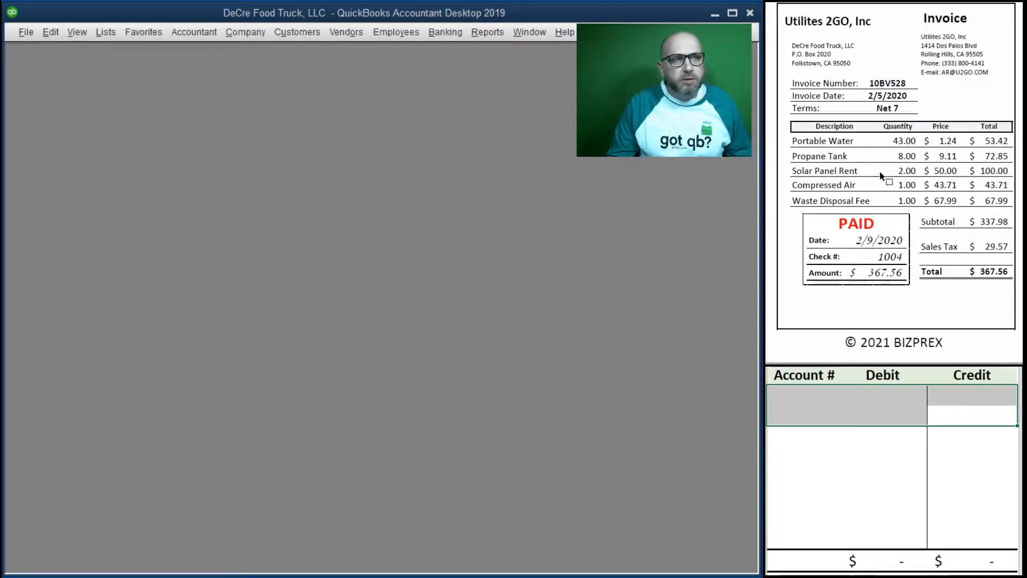
pyautogui.click(443, 34)
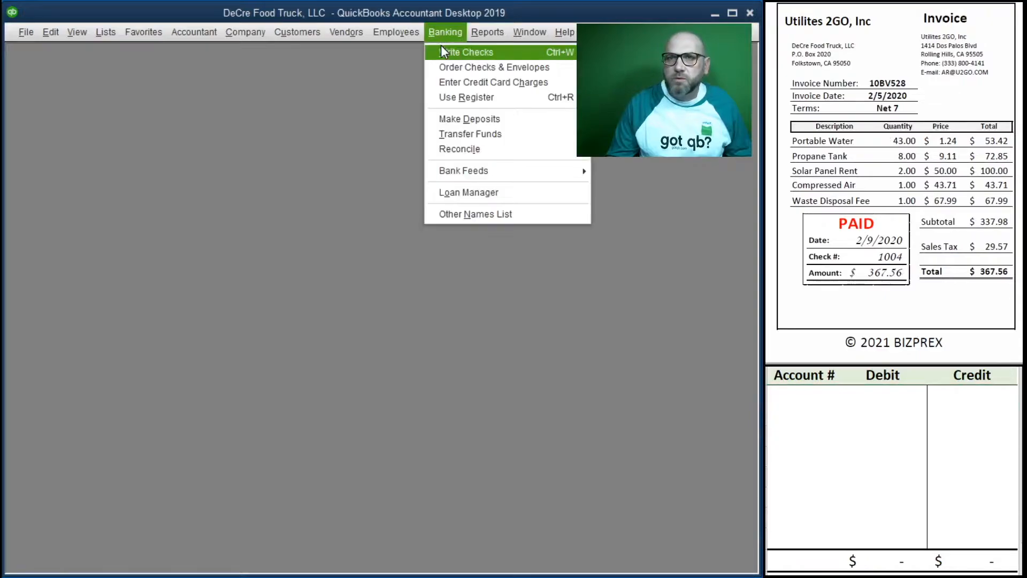
pyautogui.click(441, 46)
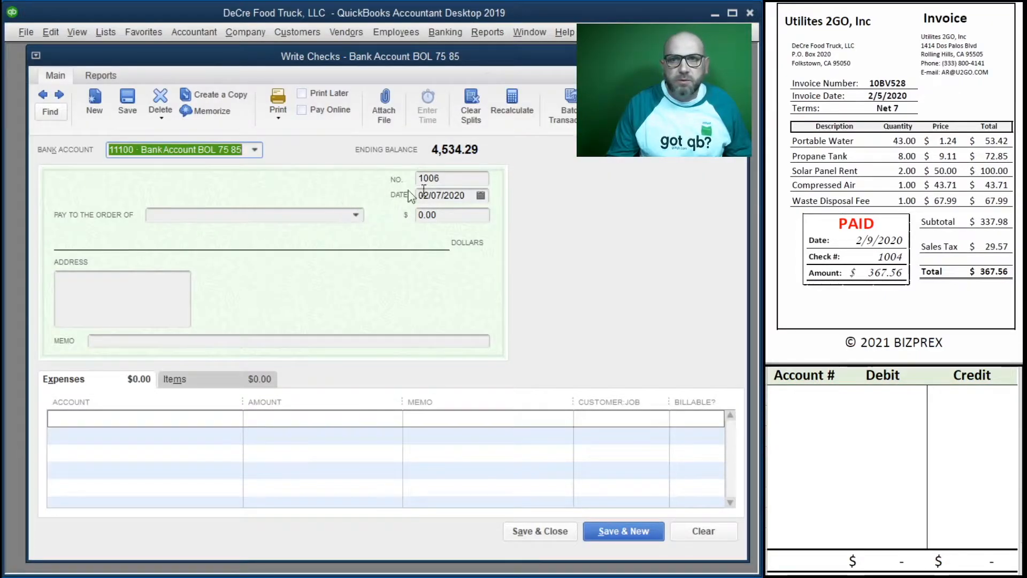
pyautogui.moveTo(438, 178); pyautogui.dragTo(361, 175)
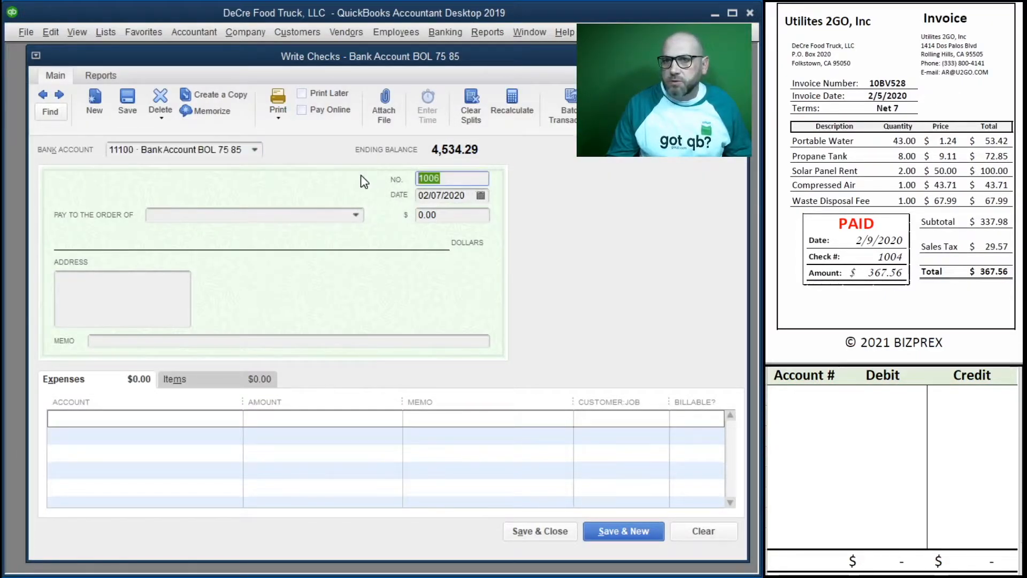
pyautogui.write('1004')
pyautogui.press('Tab')
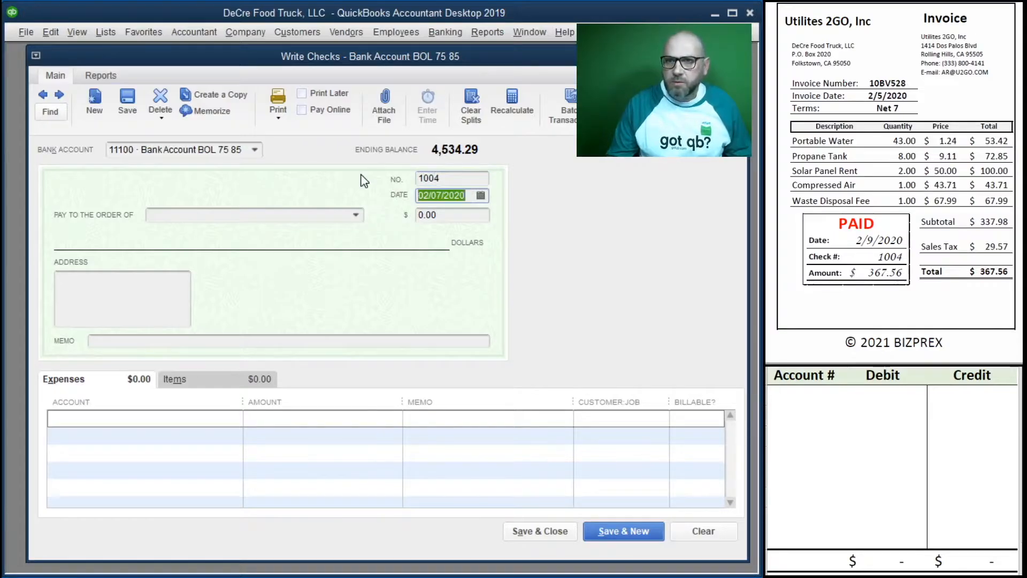
pyautogui.write('2/09/2020')
pyautogui.press('Tab')
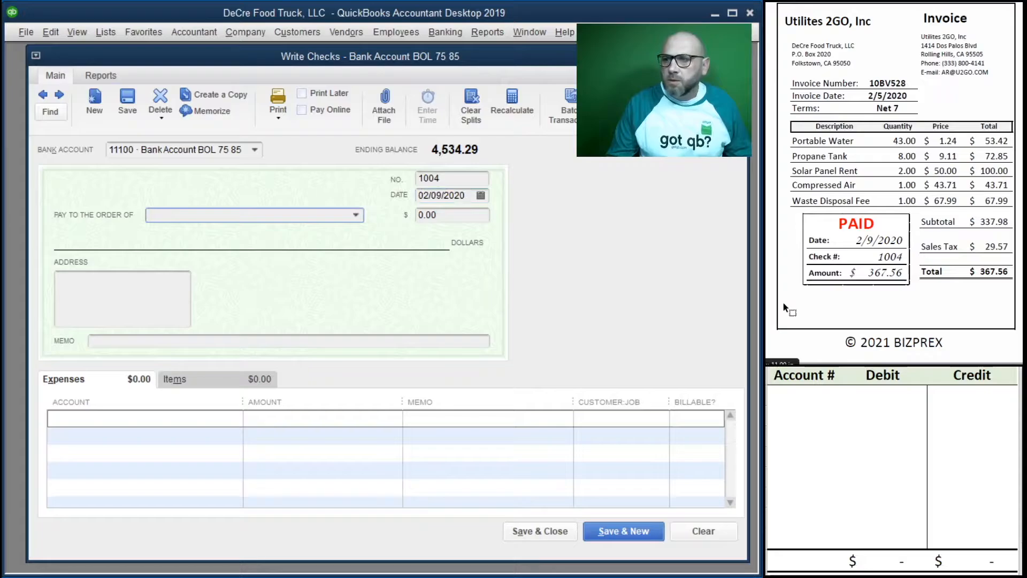
# Step: Make the check payable to Utilities 2Go, Inc for 367.56
pyautogui.write('u')
pyautogui.press('Tab')
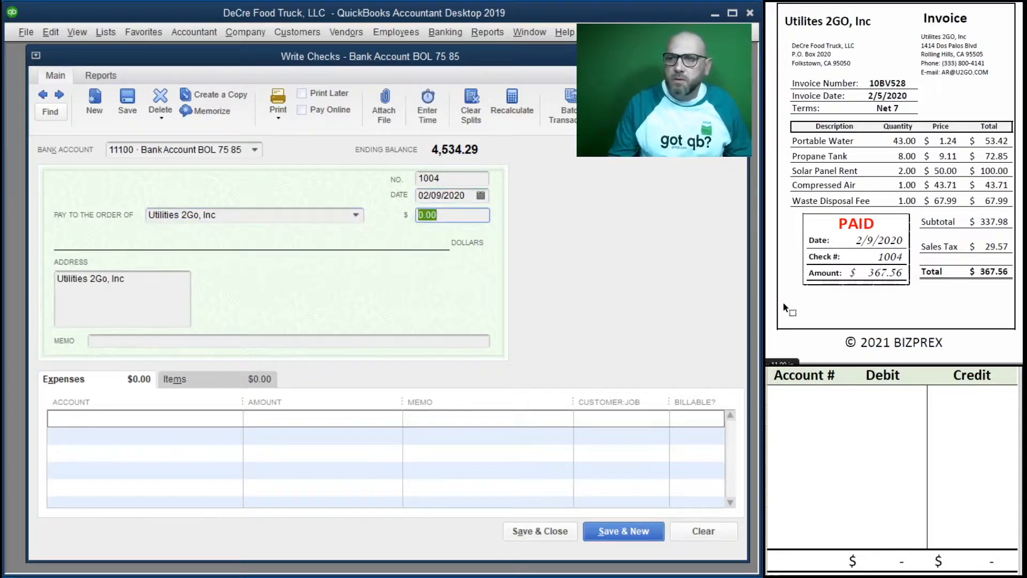
pyautogui.write('367.56')
pyautogui.press('Tab')
pyautogui.press('Tab')
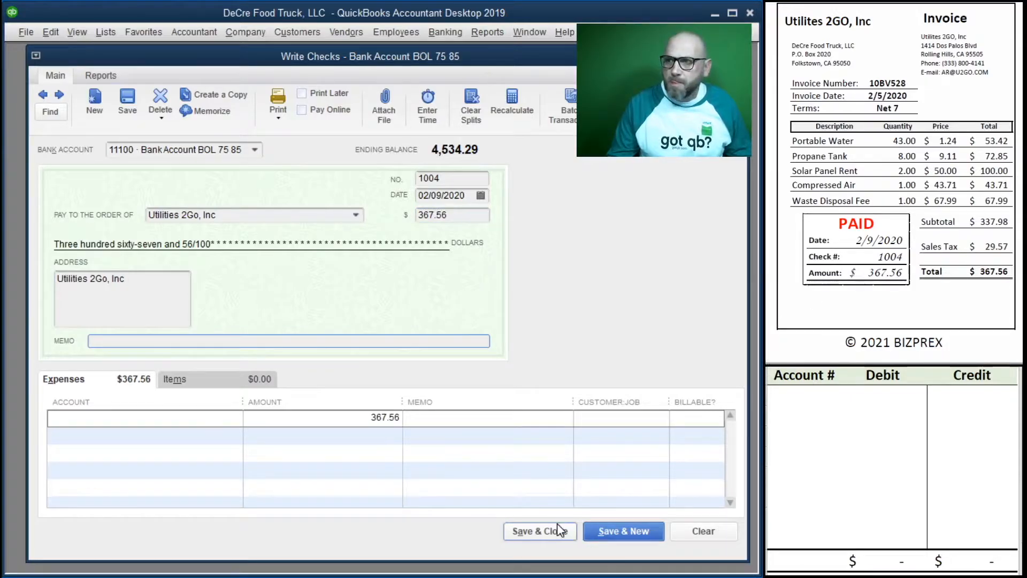
# Step: Enter the invoice number 10BV528 as the check's memo
pyautogui.write('10BV528')
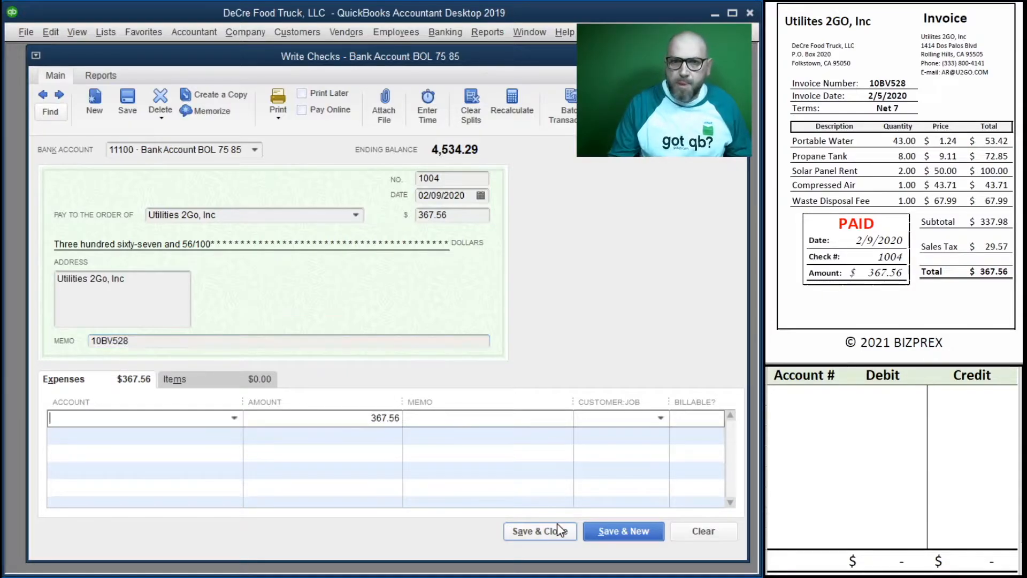
pyautogui.press('Tab')
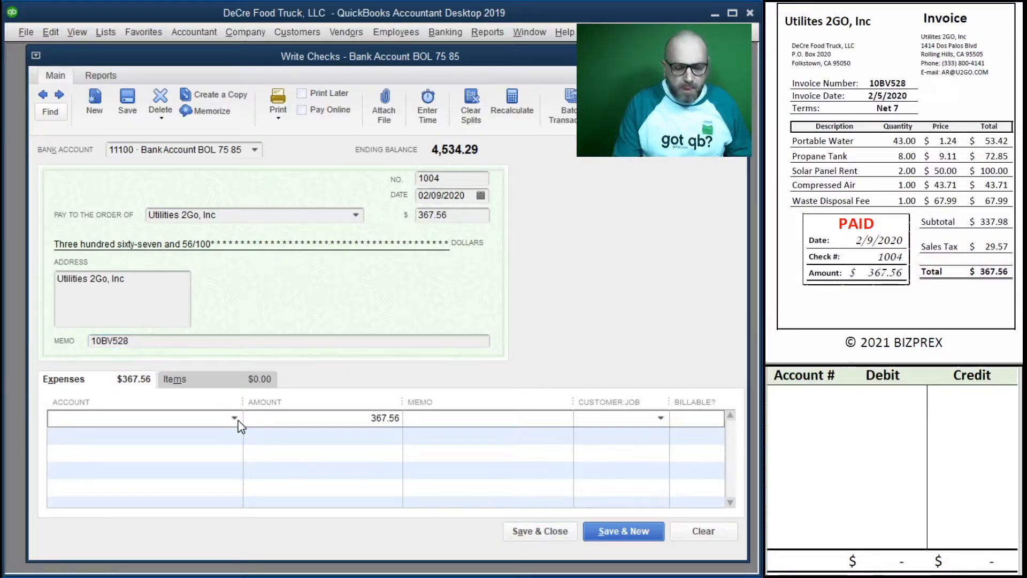
# Step: Assign the check's expense line to 63100 Utilities and copy the check memo 10BV528 into the line's memo
pyautogui.write('ut')
pyautogui.press('Tab')
pyautogui.press('Tab')
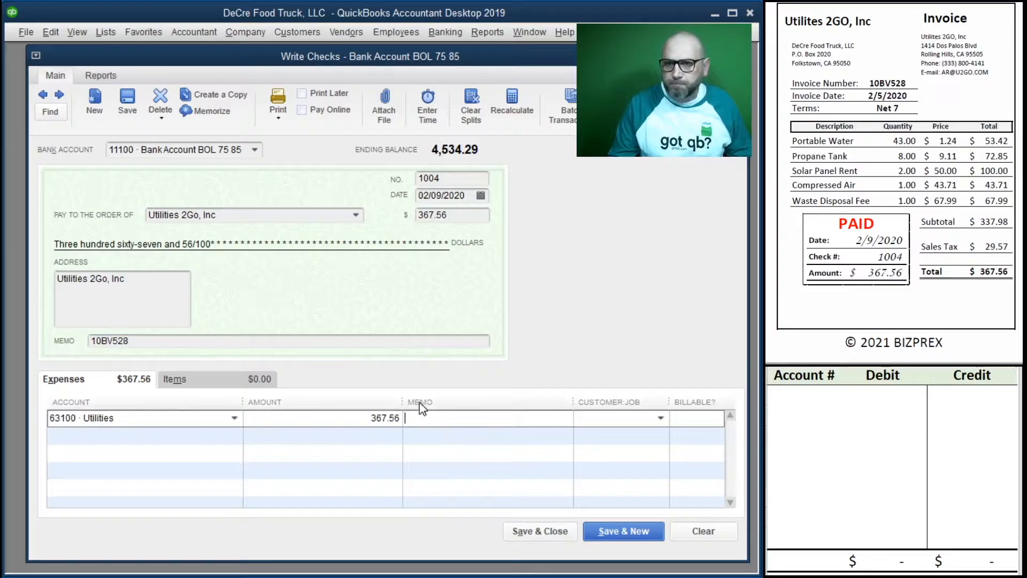
pyautogui.moveTo(156, 339); pyautogui.dragTo(45, 335)
pyautogui.hotkey('ctrl', 'c')
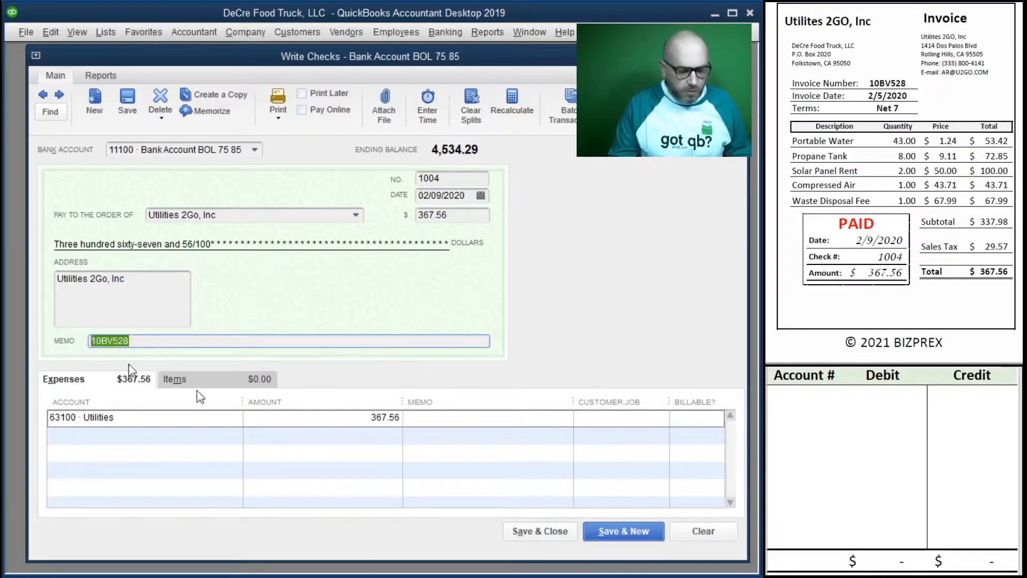
pyautogui.click(440, 424)
pyautogui.hotkey('ctrl', 'v')
# Step: Record a credit of 367.56 to account 11100 in the first row of the worksheet
pyautogui.click(790, 395)
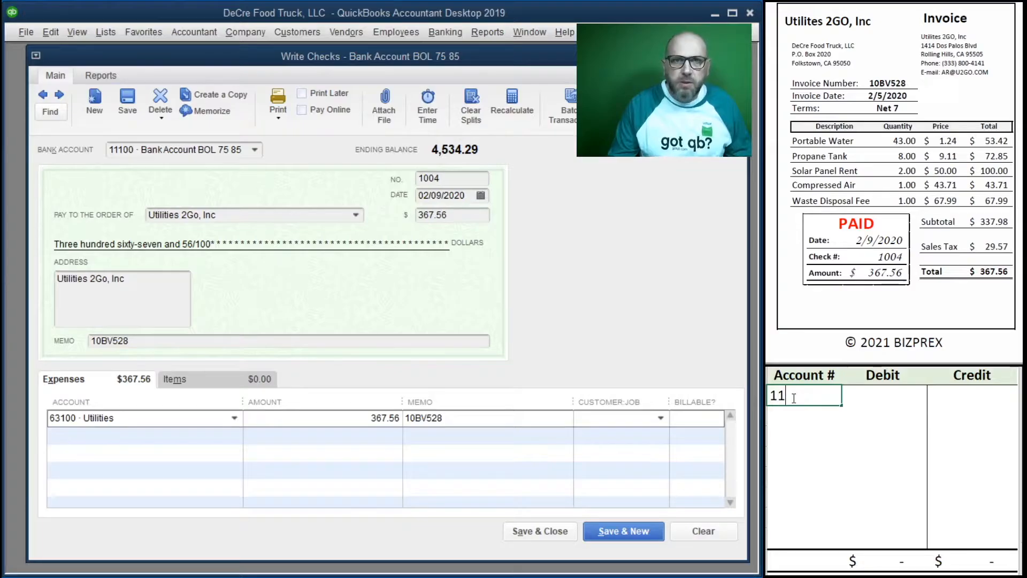
pyautogui.write('11100')
pyautogui.press('Tab')
pyautogui.press('Tab')
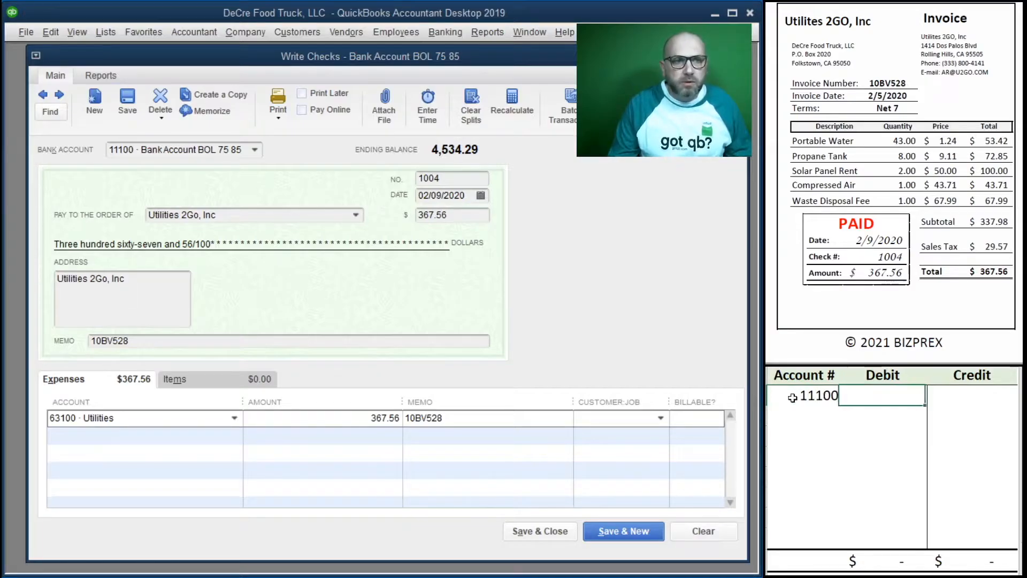
pyautogui.write('36')
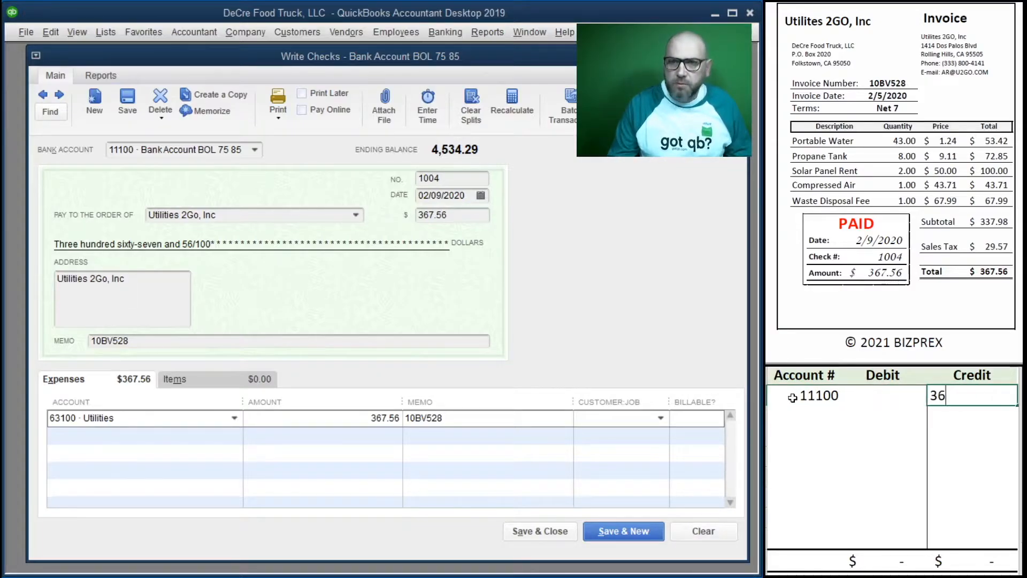
pyautogui.write('7.56')
pyautogui.press('Return')
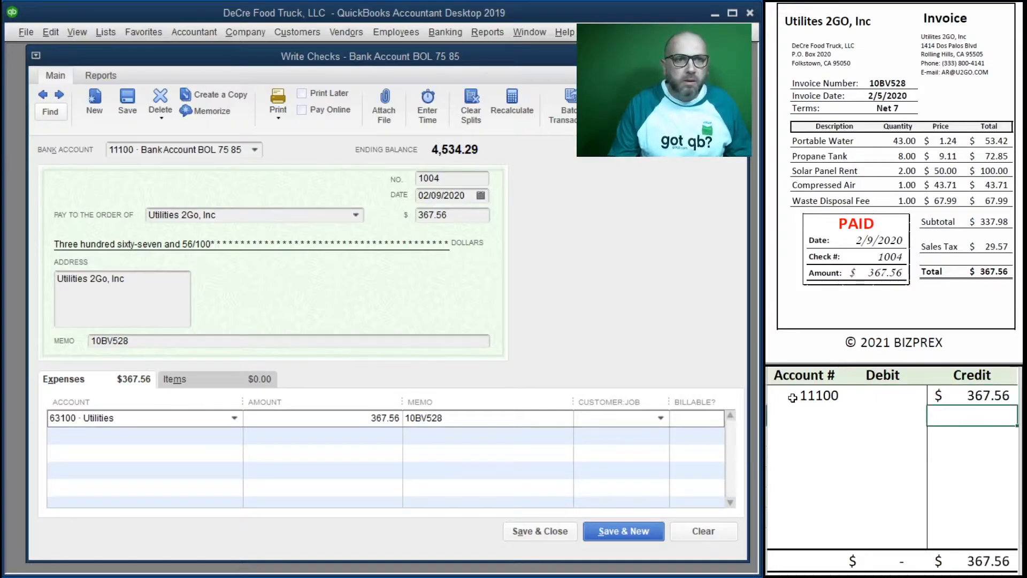
# Step: Record a debit of 367.56 to account 63100 in the second row of the worksheet
pyautogui.write('6')
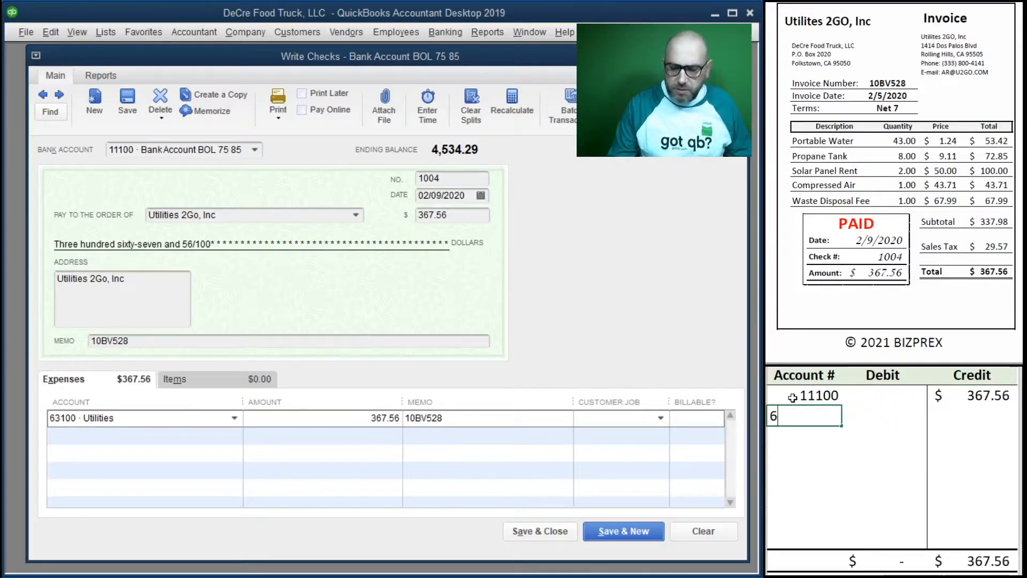
pyautogui.write('3100')
pyautogui.press('Tab')
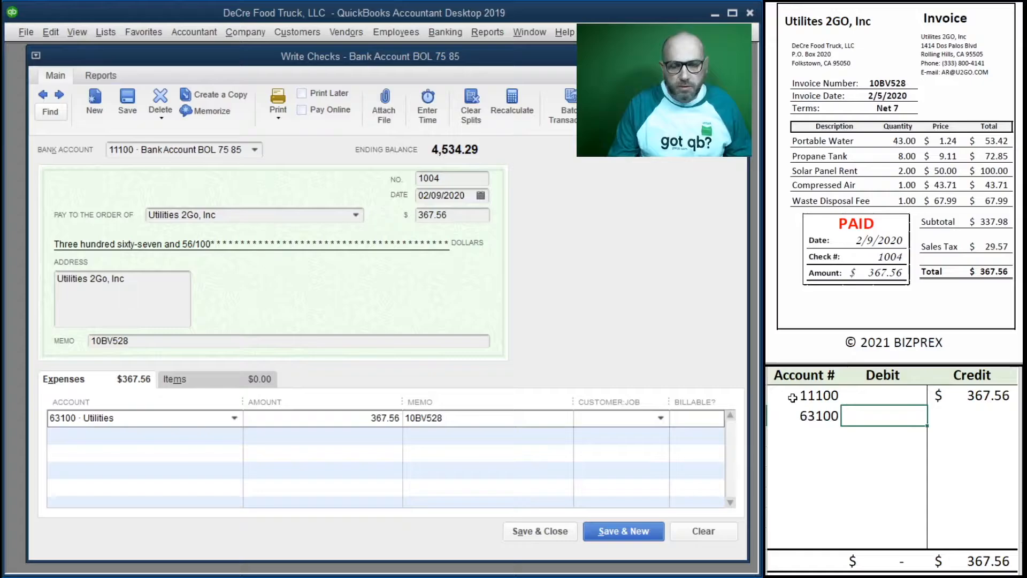
pyautogui.write('367.')
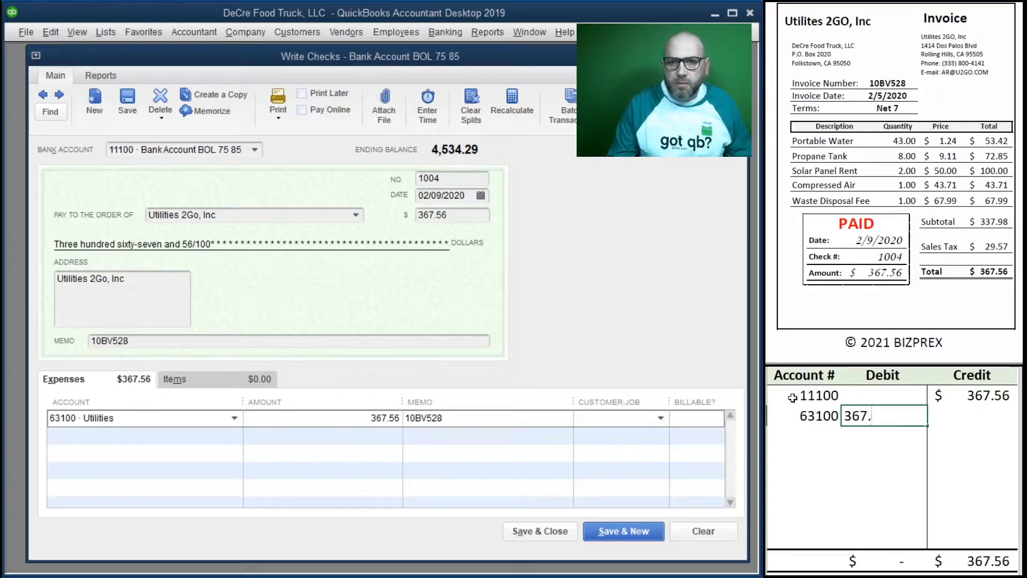
pyautogui.write('56')
pyautogui.press('Return')
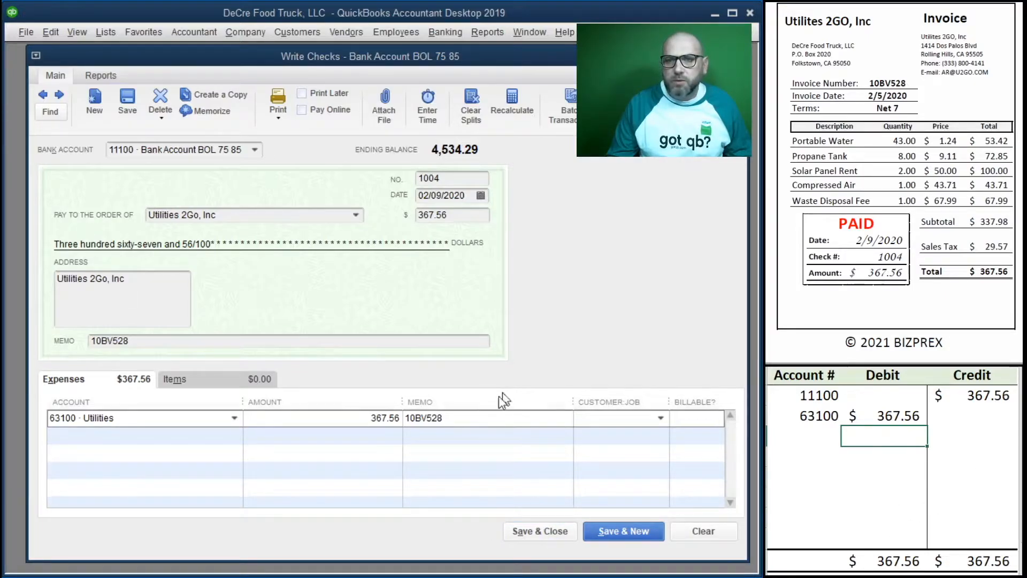
# Step: Save and close the Utilities 2Go check, and clear its debit and credit entries from the worksheet
pyautogui.click(528, 533)
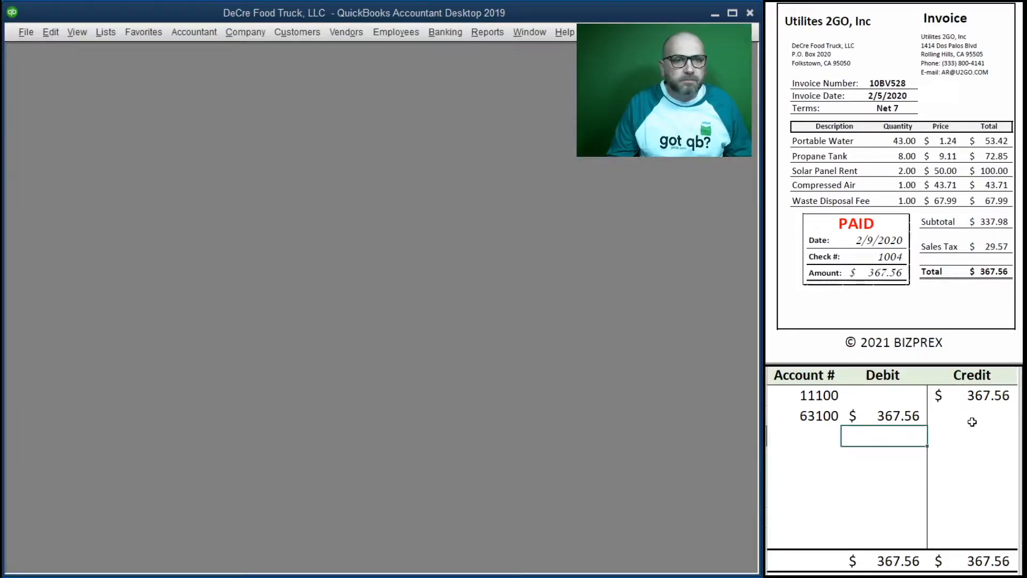
pyautogui.moveTo(972, 419); pyautogui.dragTo(806, 397)
pyautogui.press('Delete')
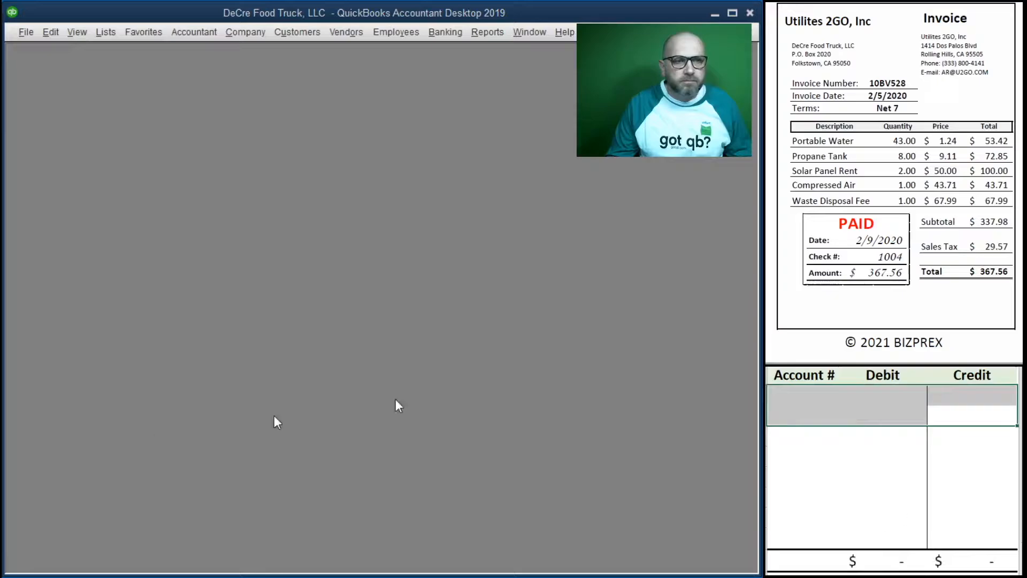
# Step: Bring up the Big Lease Co, LLC invoice and open a new check for its payment
pyautogui.scroll(-10, 919, 215)
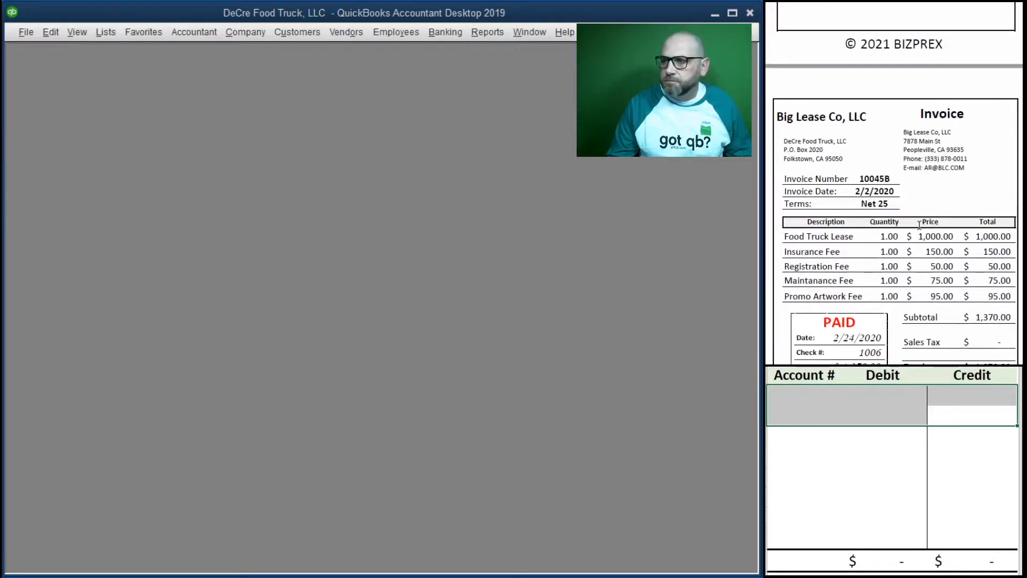
pyautogui.scroll(1, 919, 225)
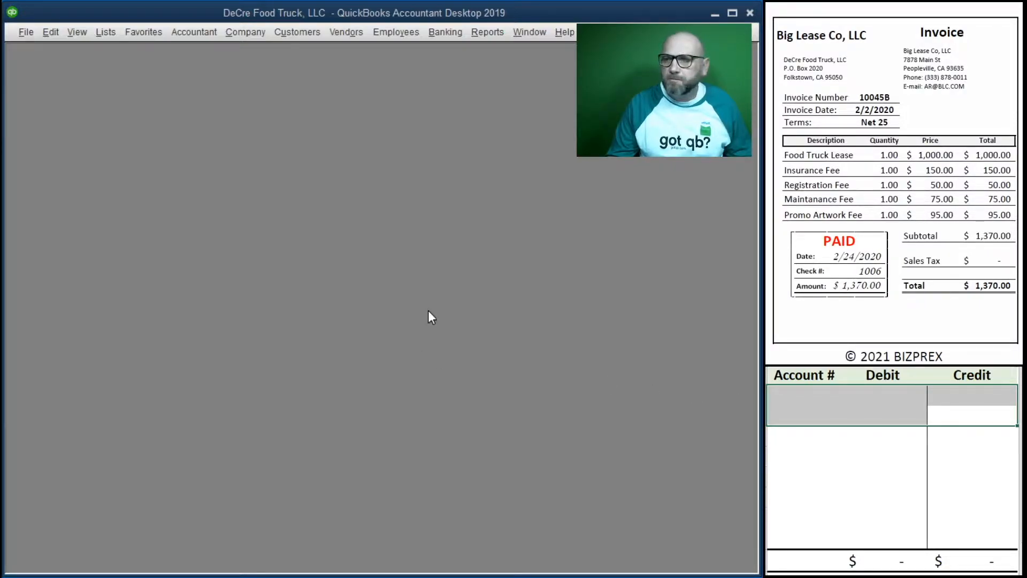
pyautogui.click(473, 28)
pyautogui.moveTo(451, 33)
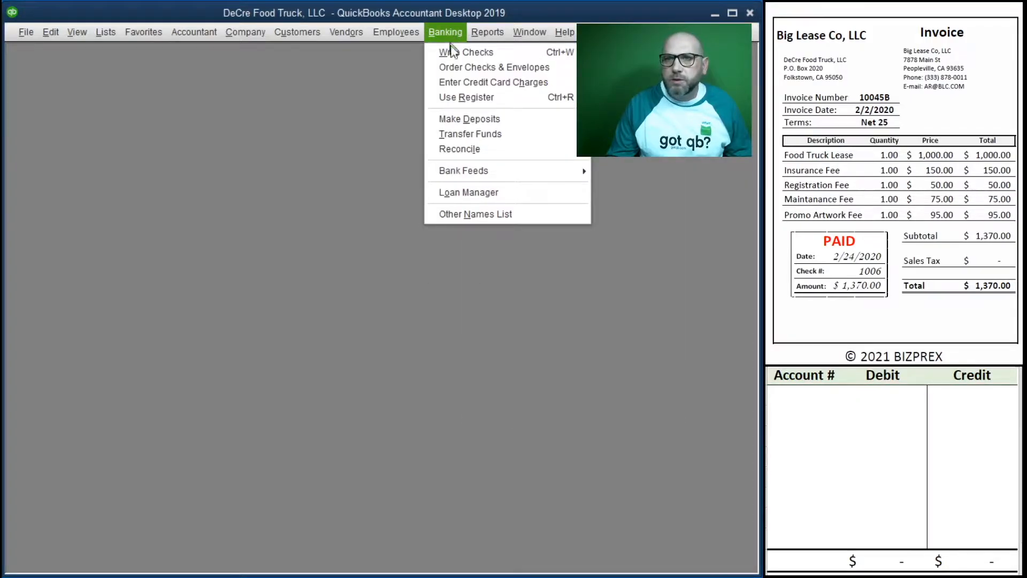
pyautogui.click(452, 53)
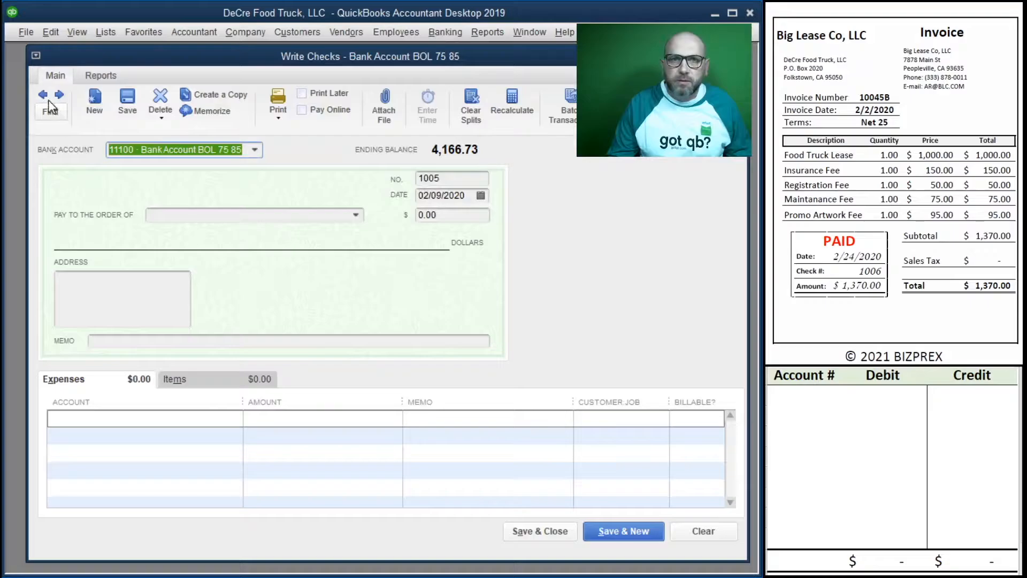
# Step: Look through the recorded checks 1005 and 1004, and return to the blank check
pyautogui.click(45, 97)
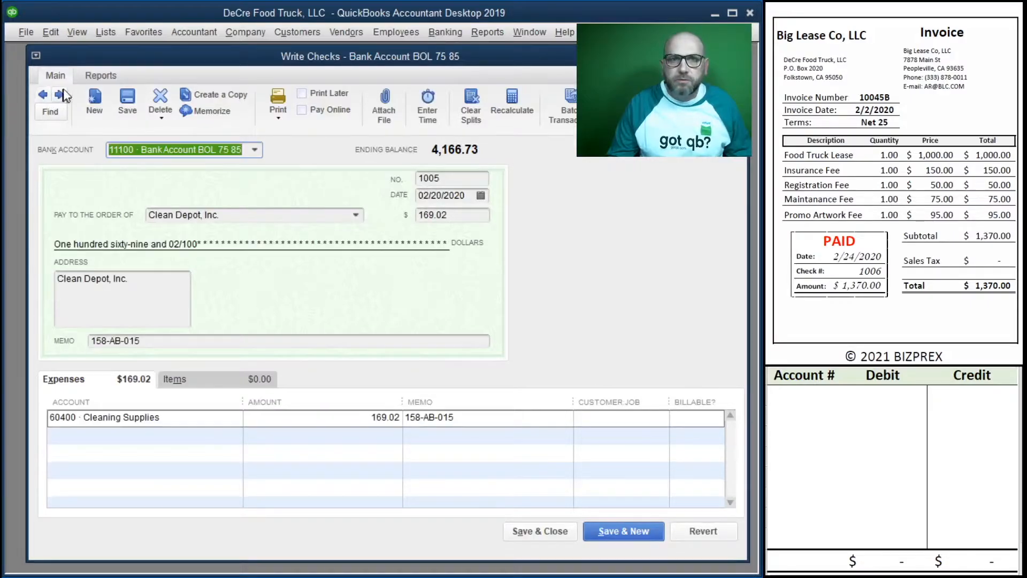
pyautogui.click(44, 96)
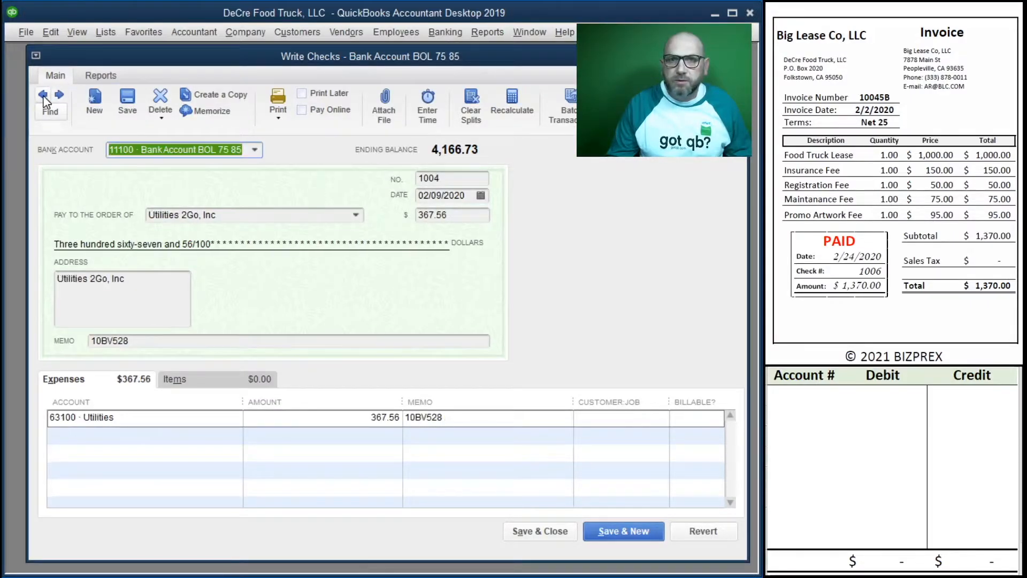
pyautogui.click(59, 95)
pyautogui.click(59, 95)
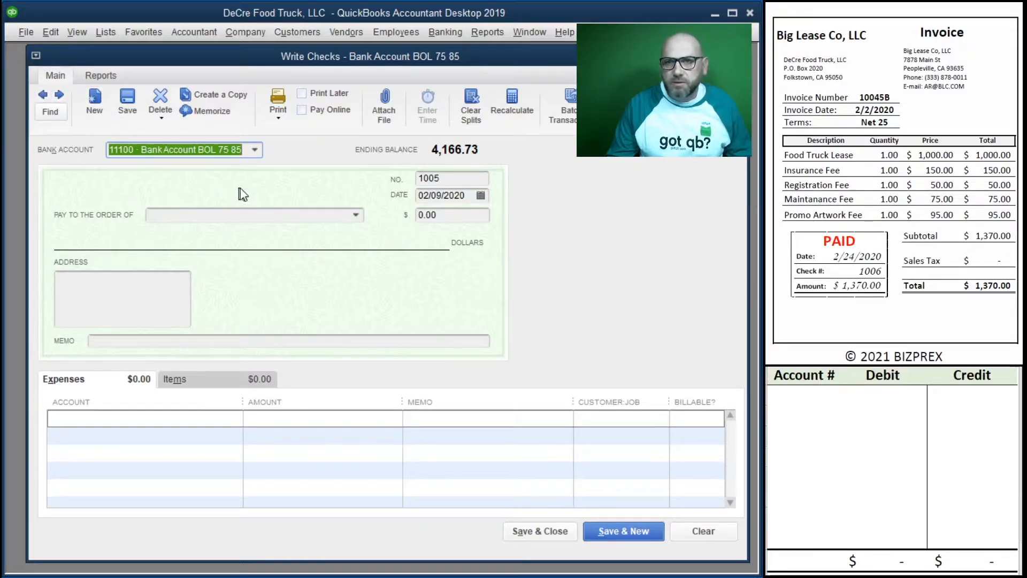
# Step: Set the new check's number to 1006 and its date to 02/24/2020
pyautogui.press('Tab')
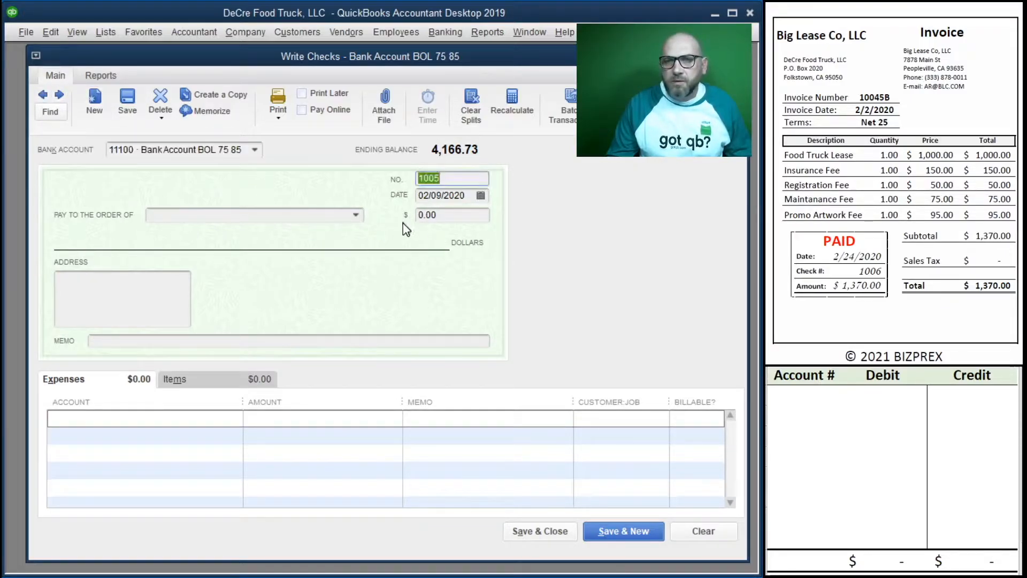
pyautogui.write('10')
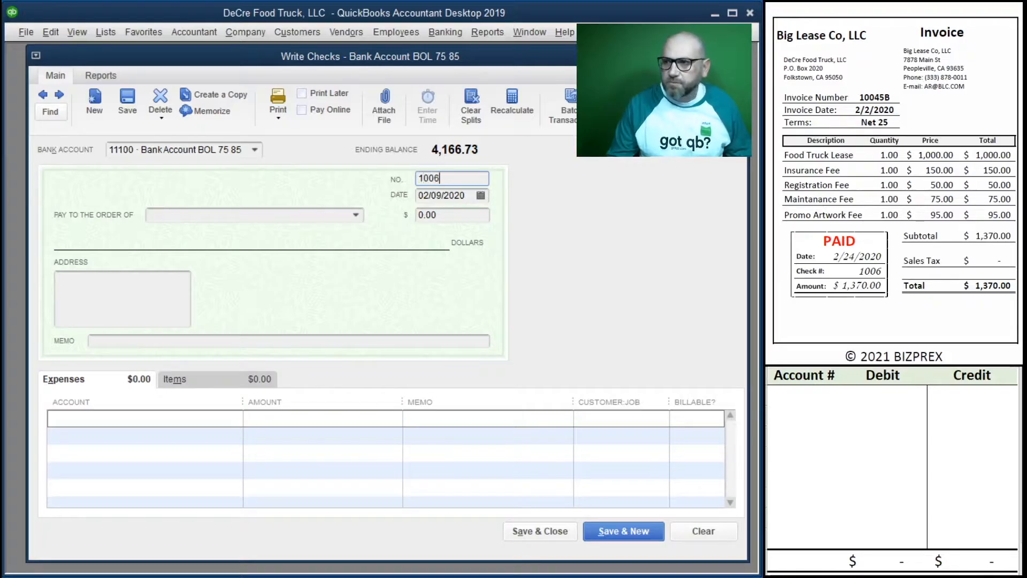
pyautogui.press('Tab')
pyautogui.write('2/')
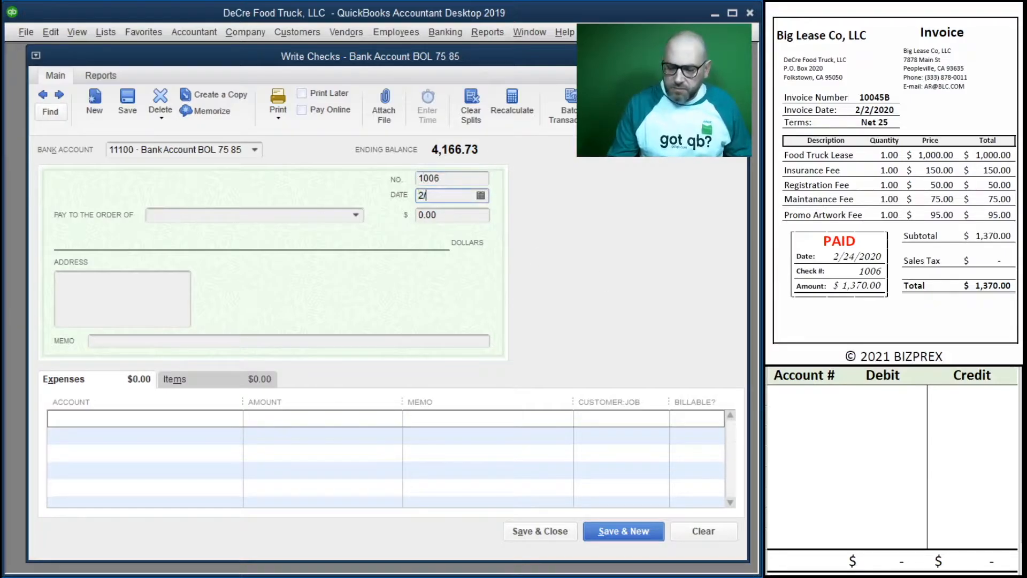
pyautogui.press('Tab')
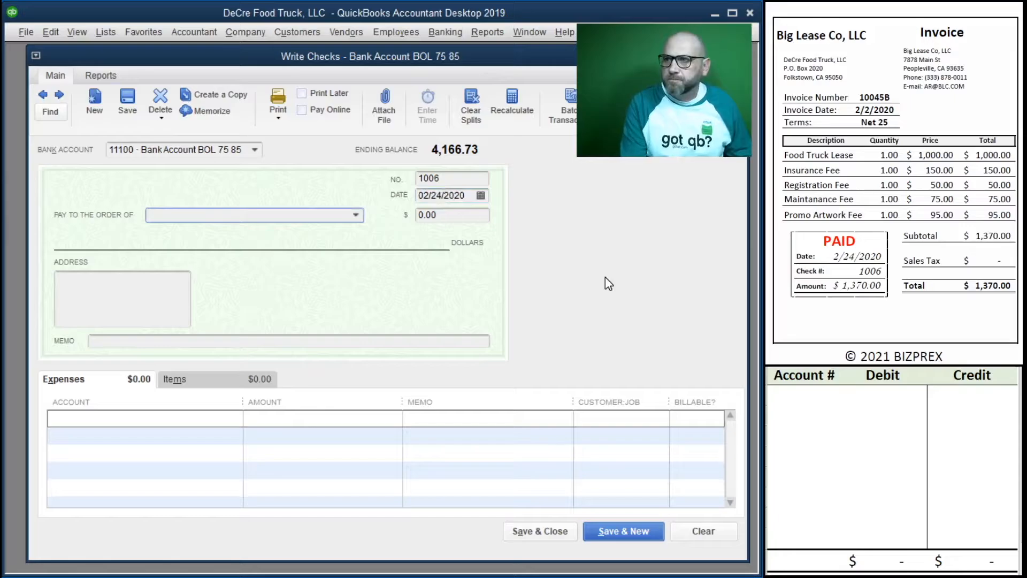
# Step: Make the check payable to Big Lease Co, LLC for 1,370.00, with the invoice number 10045B as its memo
pyautogui.write('Big Lease Co, LLC')
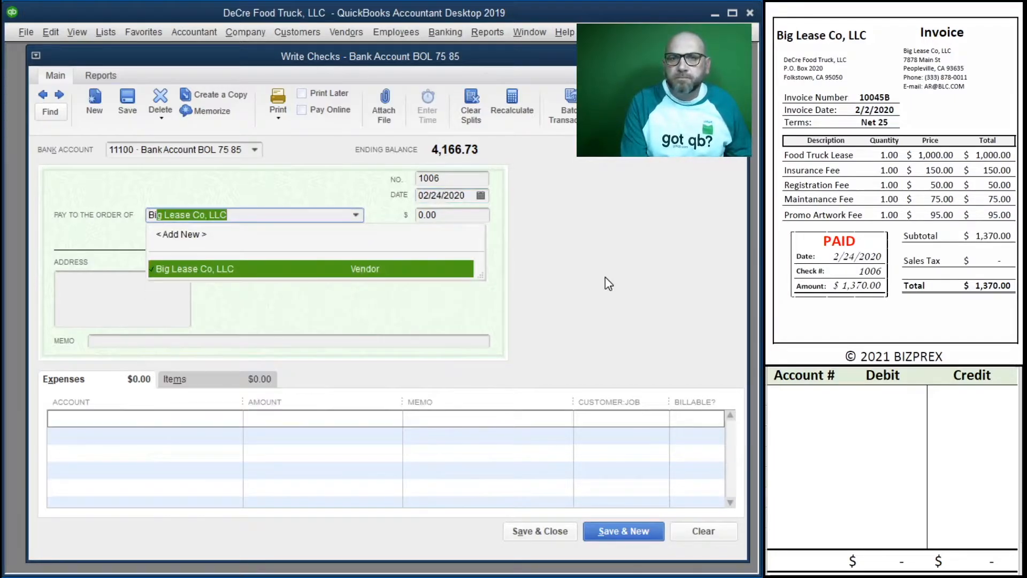
pyautogui.press('Tab')
pyautogui.write('1')
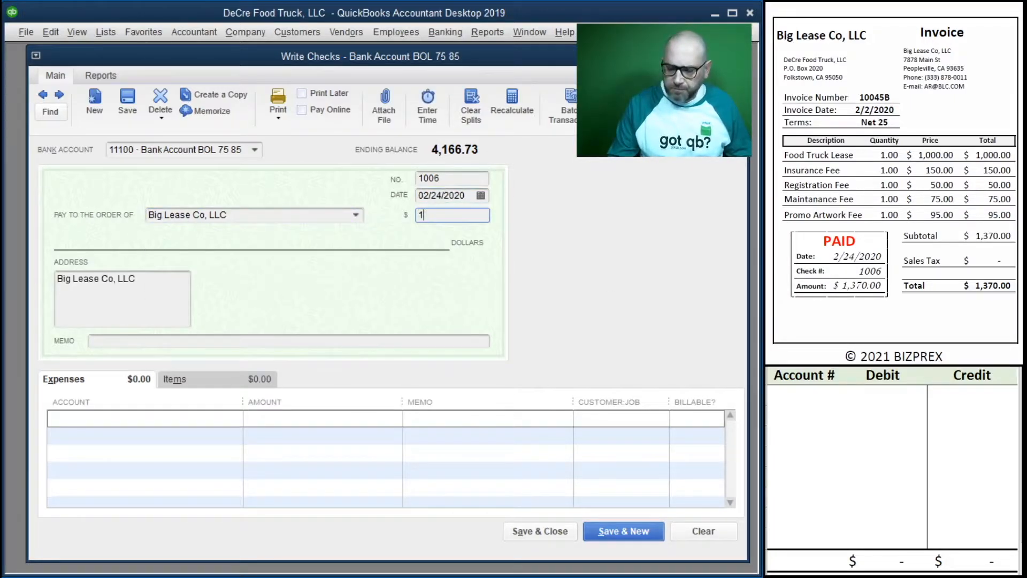
pyautogui.press('Tab')
pyautogui.press('Tab')
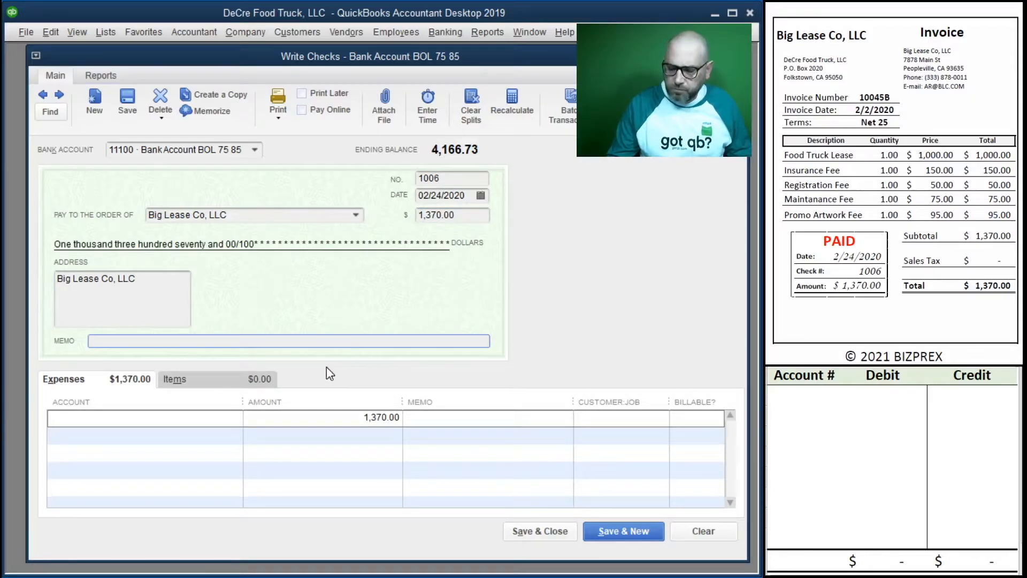
pyautogui.press('Tab')
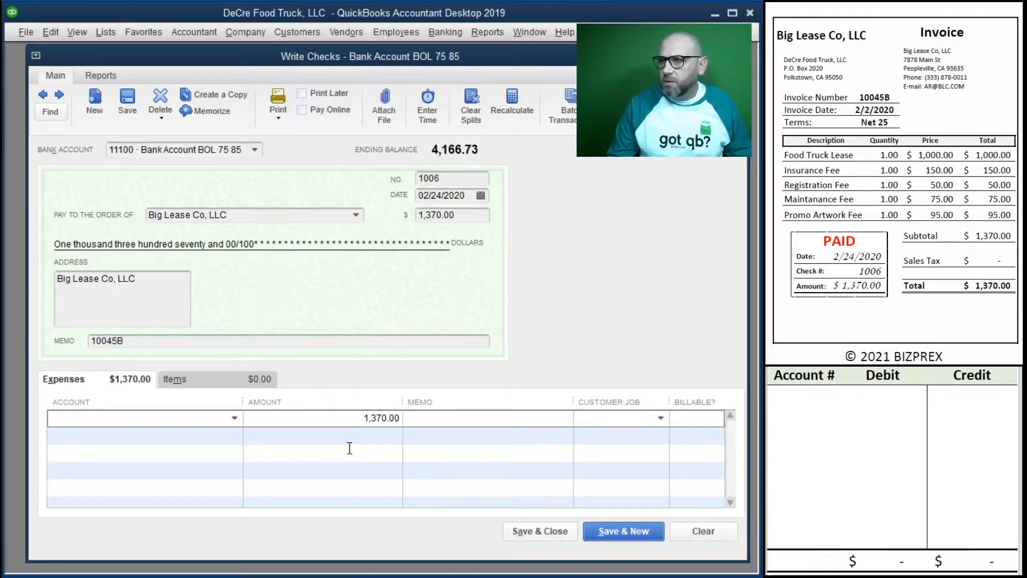
# Step: Assign the food truck lease of 1,000.00 to 62300 Rent - Vehicles, machinery, etc on the first expense line
pyautogui.click(234, 418)
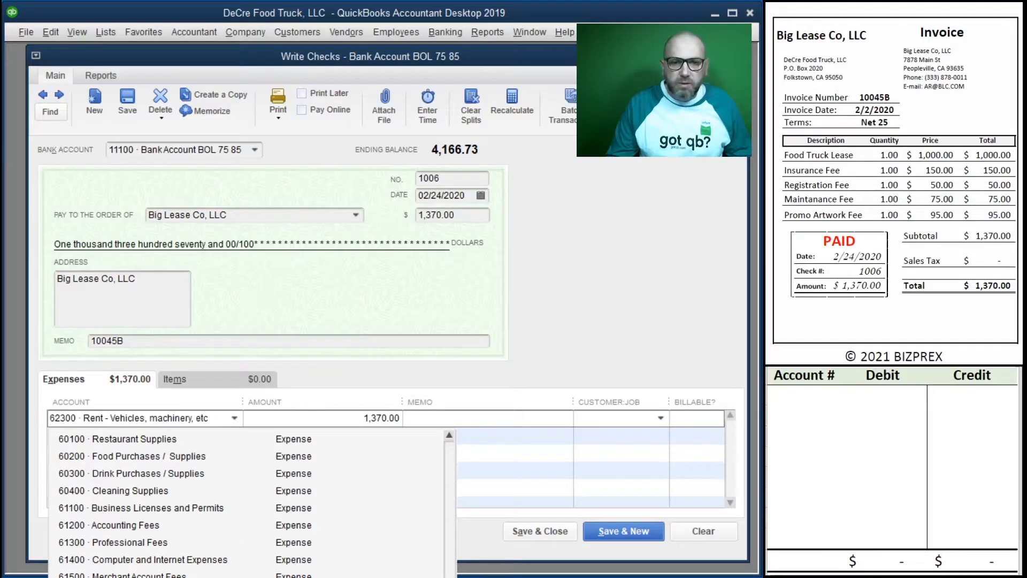
pyautogui.click(146, 577)
pyautogui.write('1,000')
pyautogui.press('Tab')
pyautogui.press('Tab')
pyautogui.press('Tab')
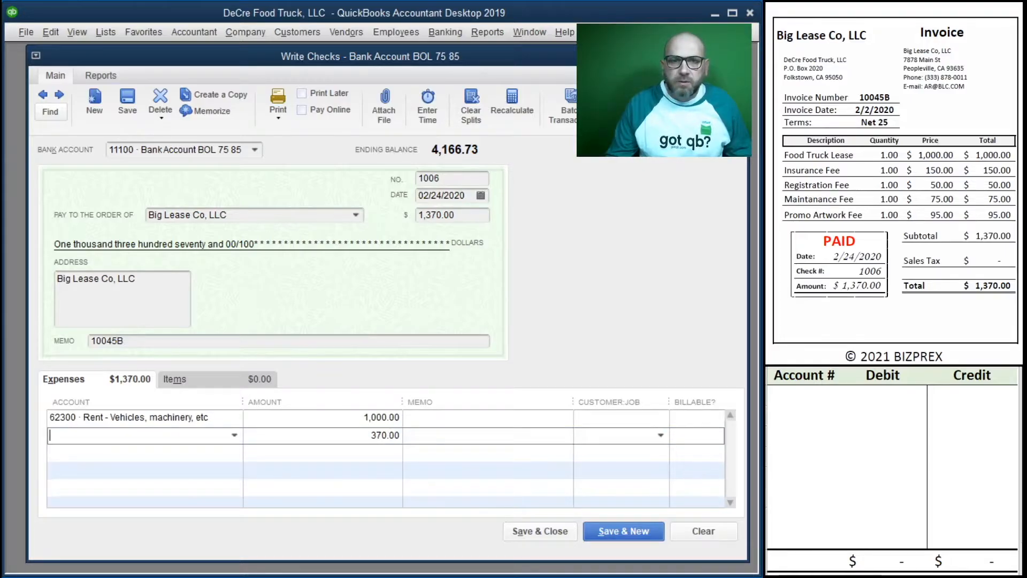
# Step: Add a second expense line for the insurance fee, assigning 150.00 to 63300 Insurance Expense
pyautogui.click(235, 436)
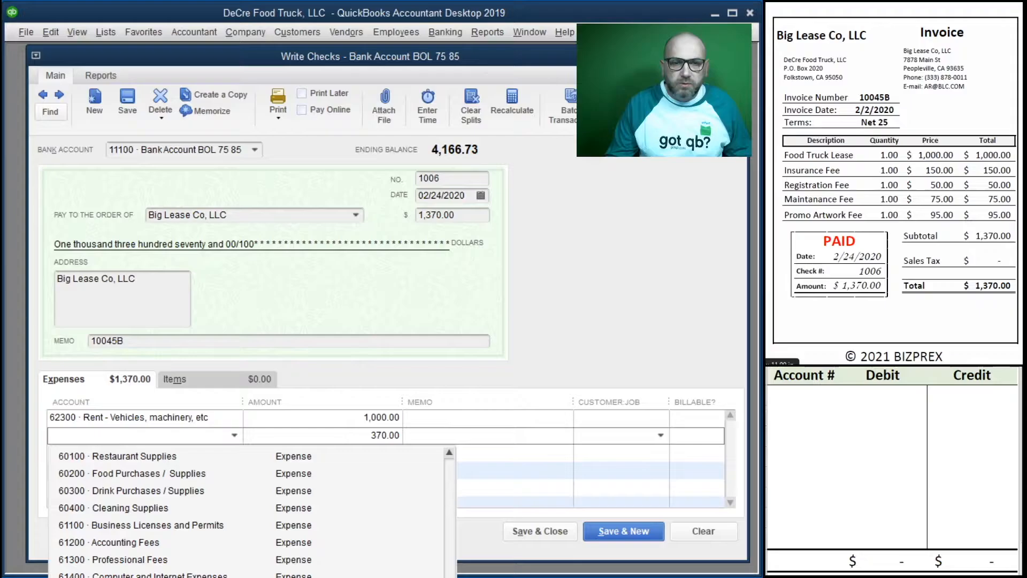
pyautogui.scroll(-2, 246, 508)
pyautogui.click(129, 577)
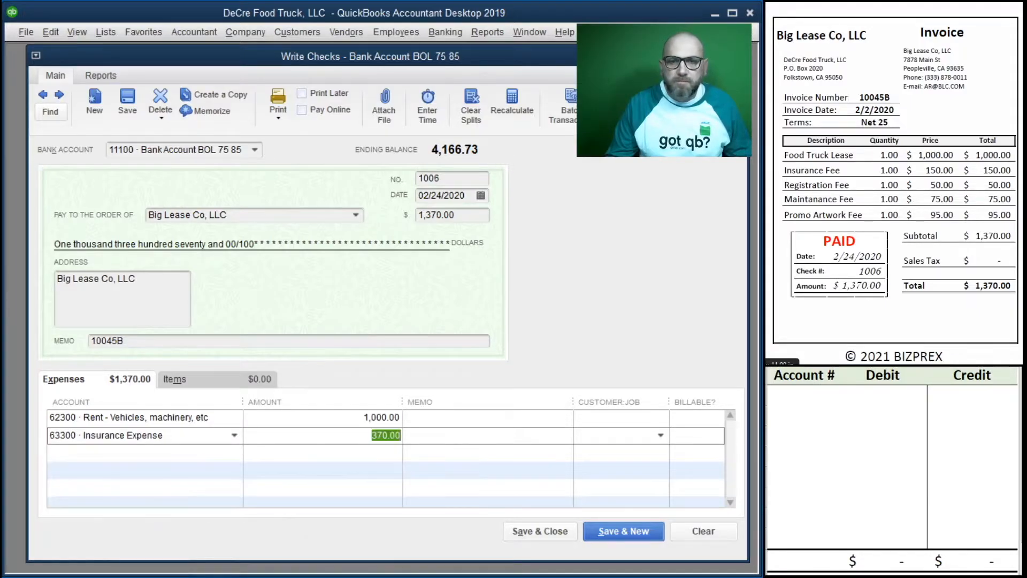
pyautogui.write('150')
pyautogui.press('Tab')
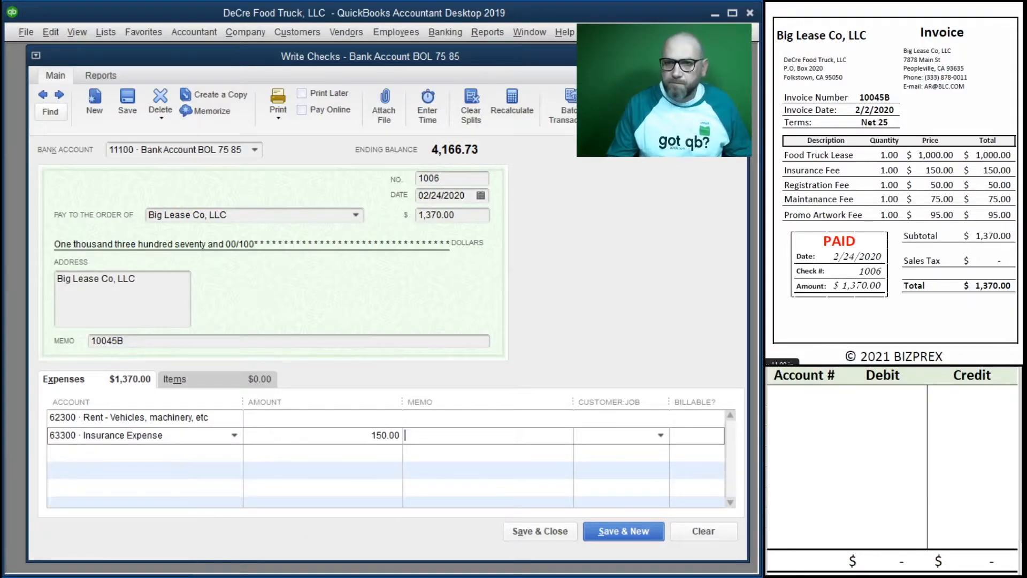
pyautogui.press('Tab')
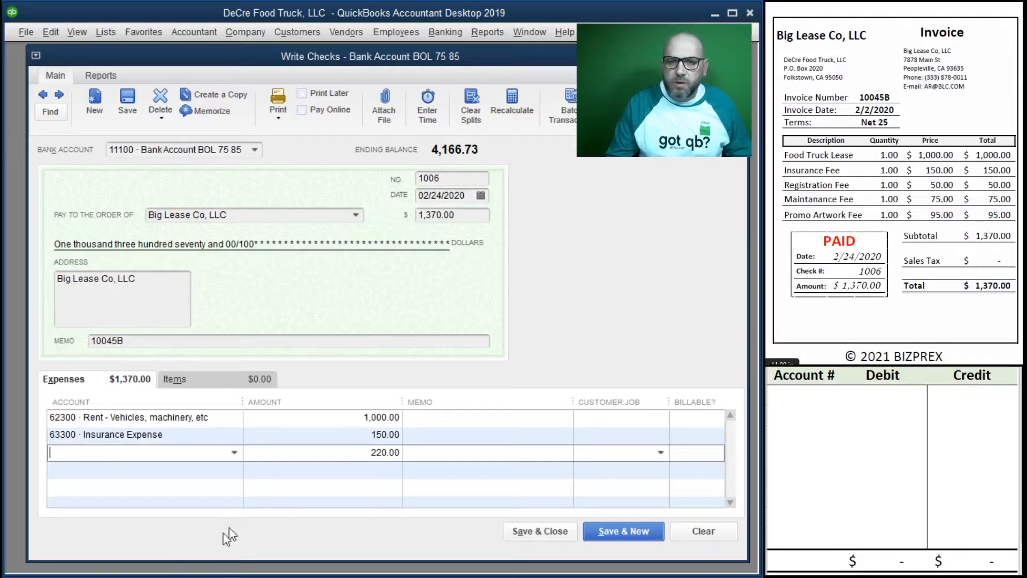
# Step: Add a third expense line for the registration fee, assigning 50.00 to 62800 Dues and Subscriptions
pyautogui.click(234, 452)
pyautogui.click(168, 411)
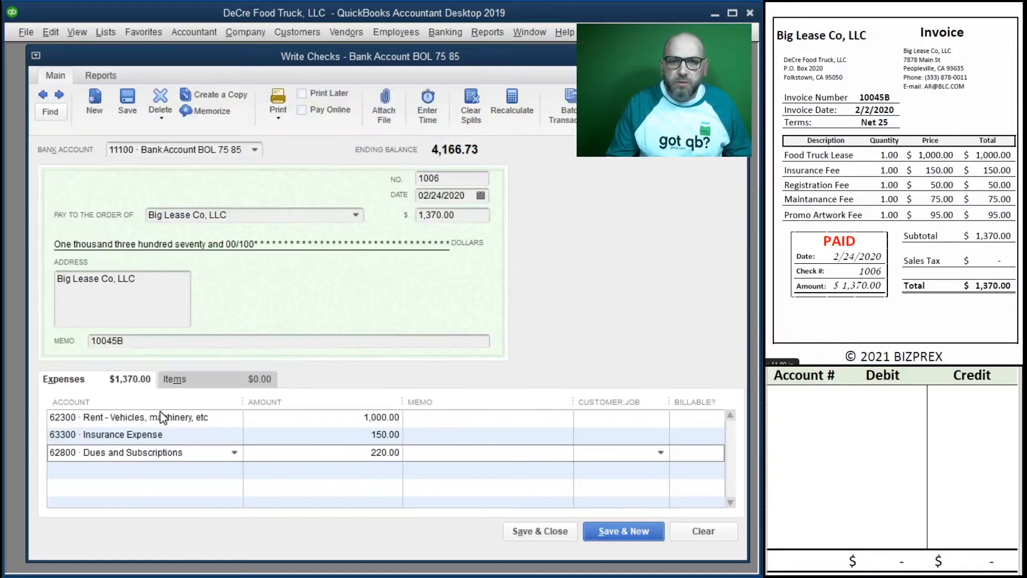
pyautogui.click(276, 456)
pyautogui.write('50')
# Step: Add a fourth expense line for the maintenance fee, assigning 75.00 to 62400 Repairs and Maintenance
pyautogui.click(228, 472)
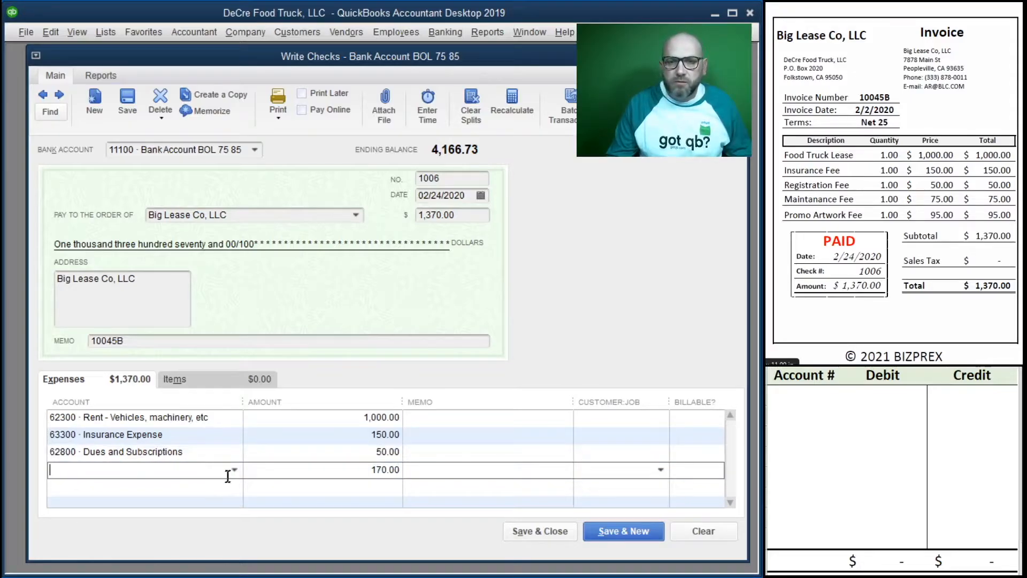
pyautogui.click(233, 470)
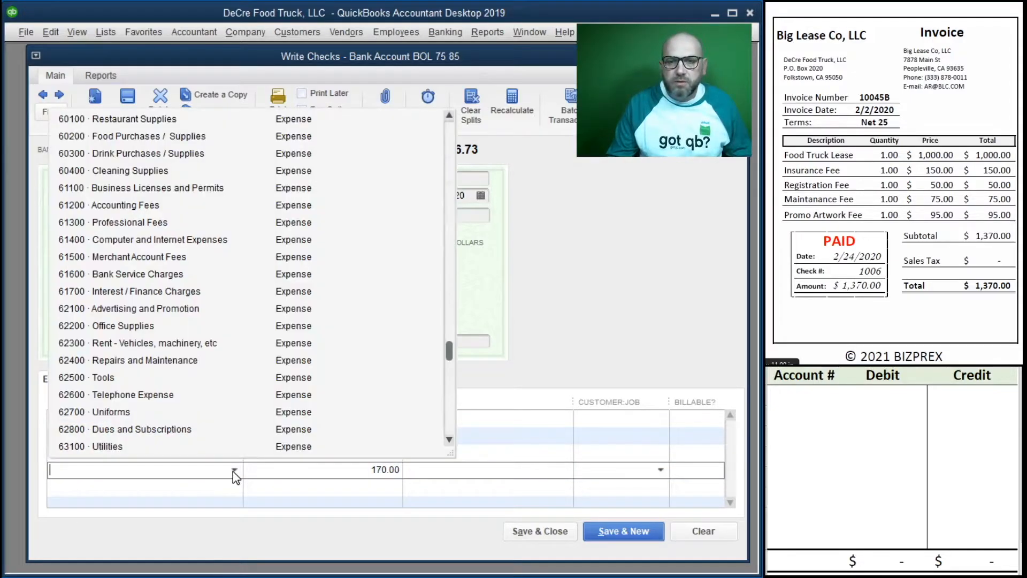
pyautogui.click(150, 364)
pyautogui.press('Tab')
pyautogui.write('75')
pyautogui.press('Tab')
pyautogui.press('Tab')
pyautogui.press('Tab')
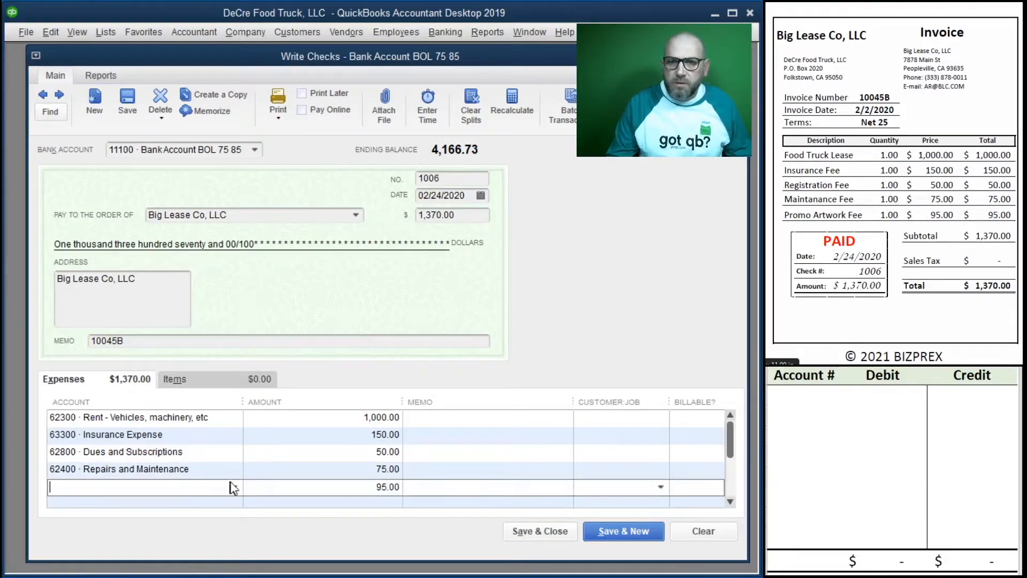
# Step: Assign the 95.00 promo artwork fee on the fifth expense line to 62100 Advertising and Promotion
pyautogui.click(233, 487)
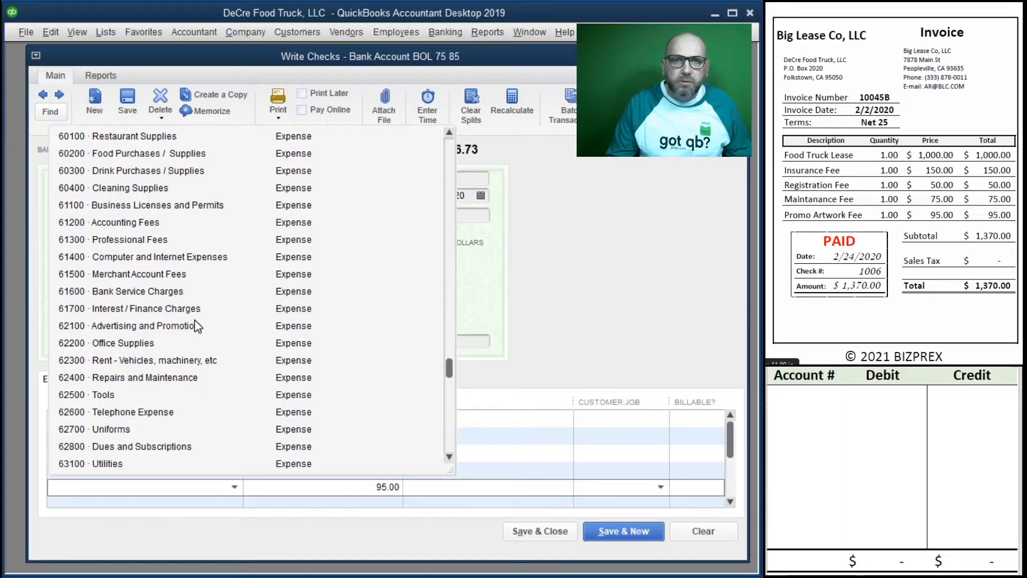
pyautogui.scroll(2, 197, 326)
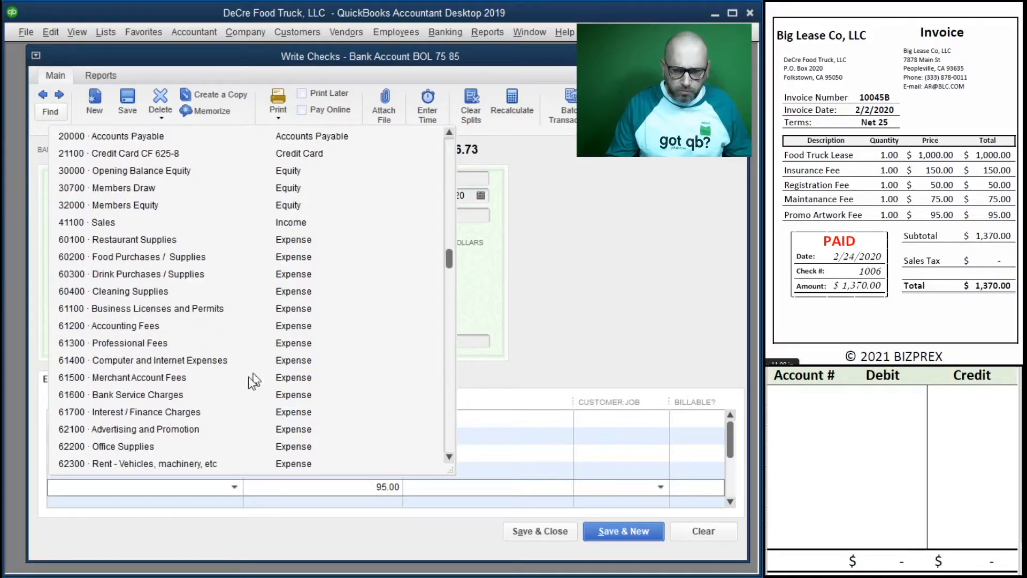
pyautogui.click(193, 428)
pyautogui.press('Tab')
pyautogui.press('Tab')
# Step: Copy the check's memo 10045B into the memo of all five expense lines
pyautogui.moveTo(147, 340); pyautogui.dragTo(27, 340)
pyautogui.hotkey('ctrl', 'c')
pyautogui.click(482, 420)
pyautogui.hotkey('ctrl', 'v')
pyautogui.press('Down')
pyautogui.hotkey('ctrl', 'v')
pyautogui.press('Down')
pyautogui.hotkey('ctrl', 'v')
pyautogui.press('Down')
pyautogui.hotkey('ctrl', 'v')
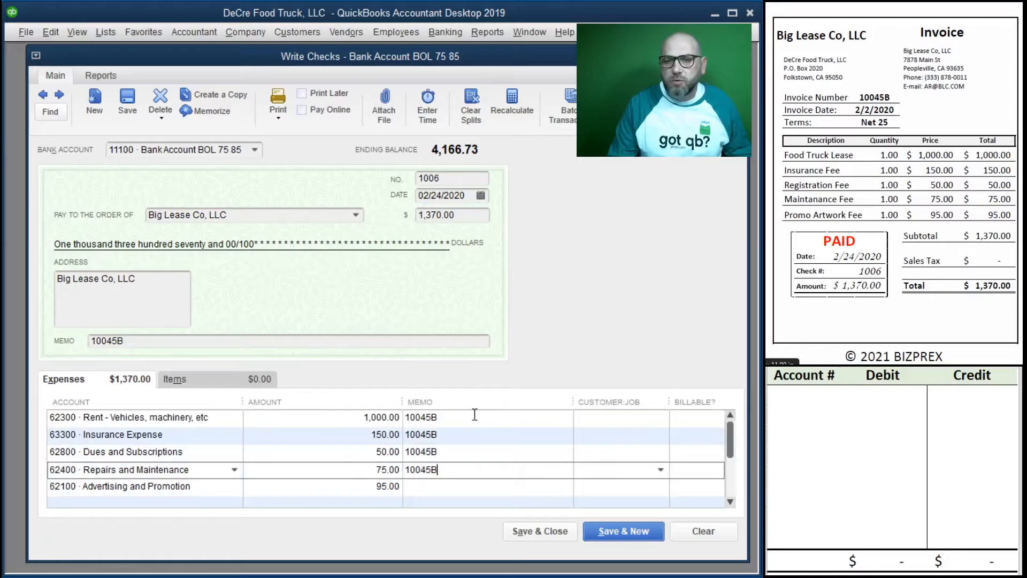
pyautogui.press('Down')
pyautogui.hotkey('ctrl', 'v')
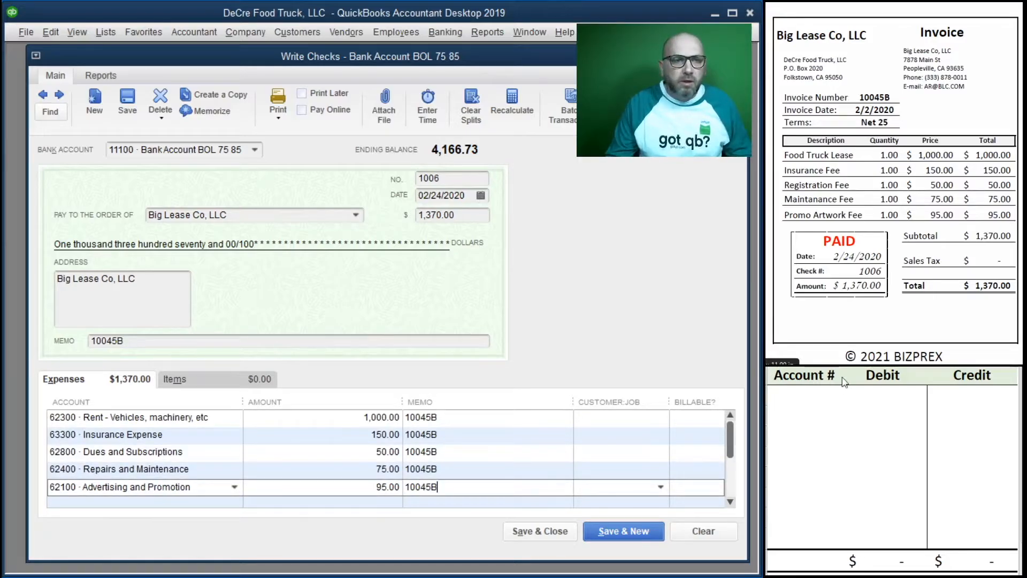
# Step: Record the check's bank entry in the worksheet by crediting account 11100 with 1,370.00
pyautogui.click(794, 399)
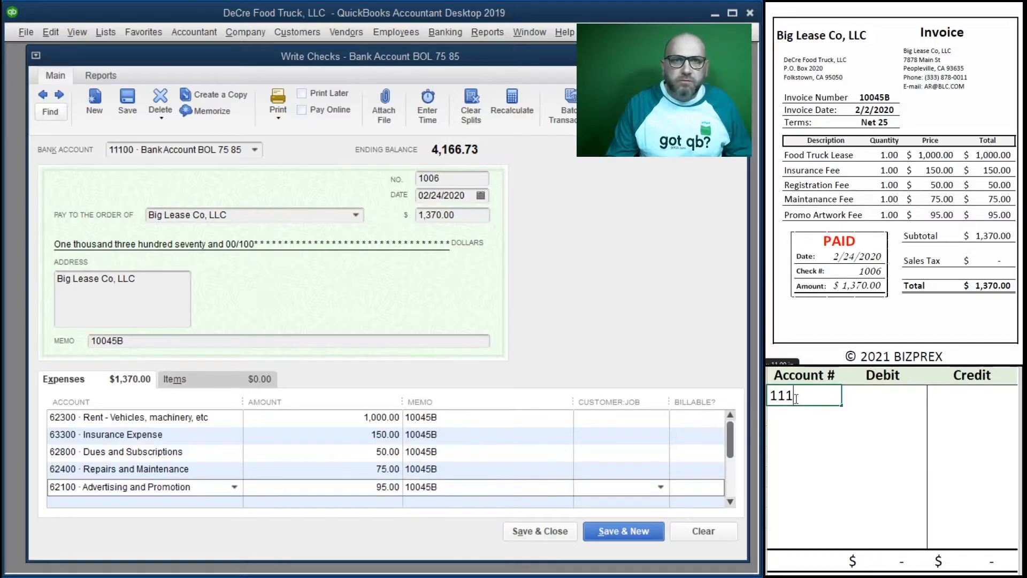
pyautogui.press('Tab')
pyautogui.press('Tab')
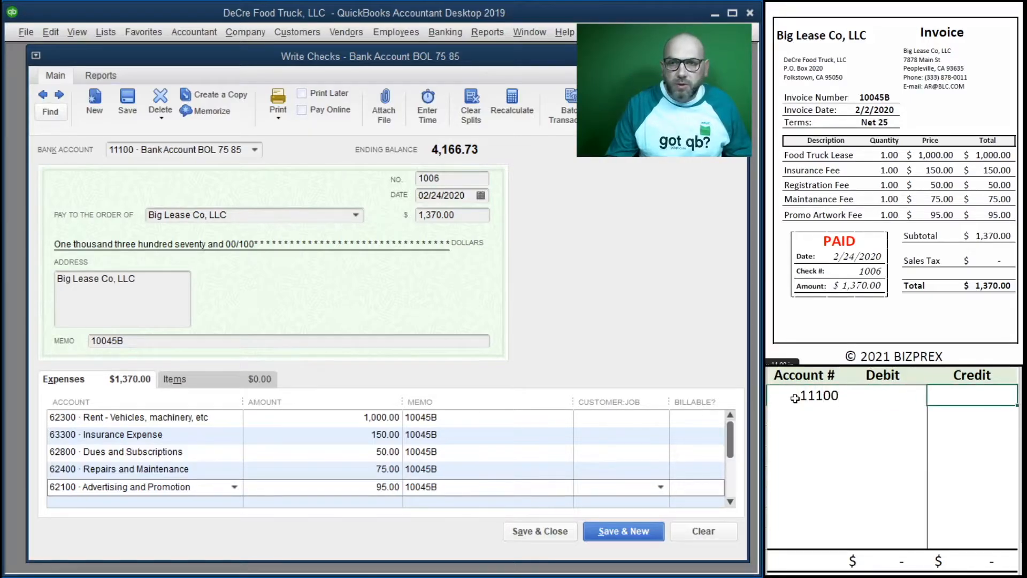
pyautogui.press('Return')
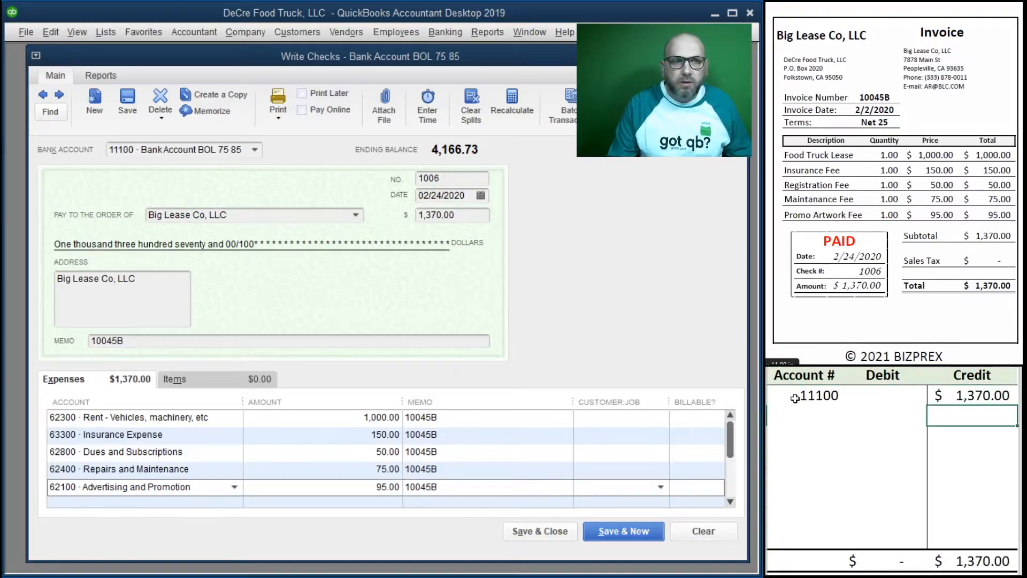
# Step: Add worksheet debits of 1,000.00 to account 62300 and 150.00 to account 63300
pyautogui.press('Left')
pyautogui.press('Left')
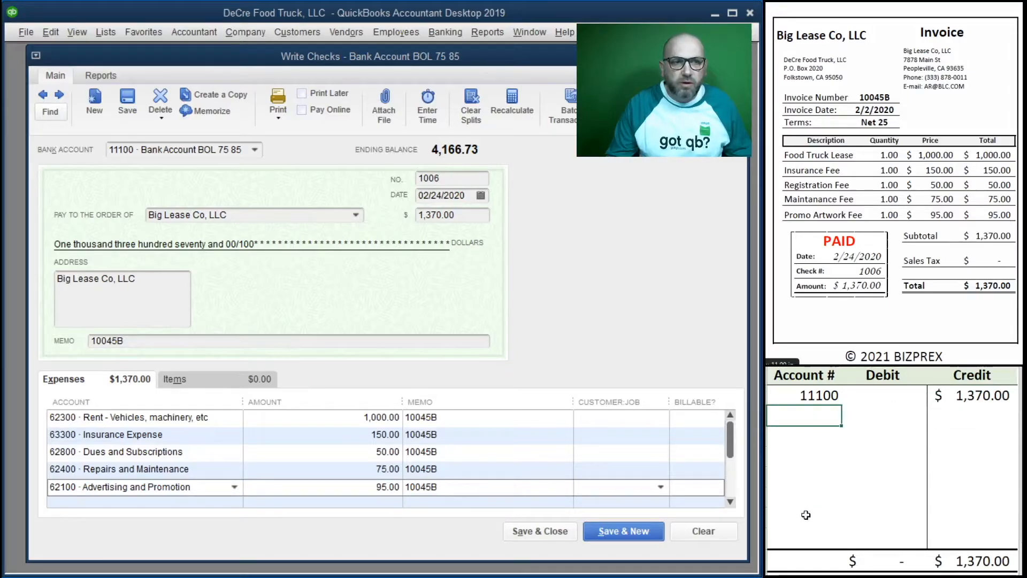
pyautogui.write('62300')
pyautogui.press('Tab')
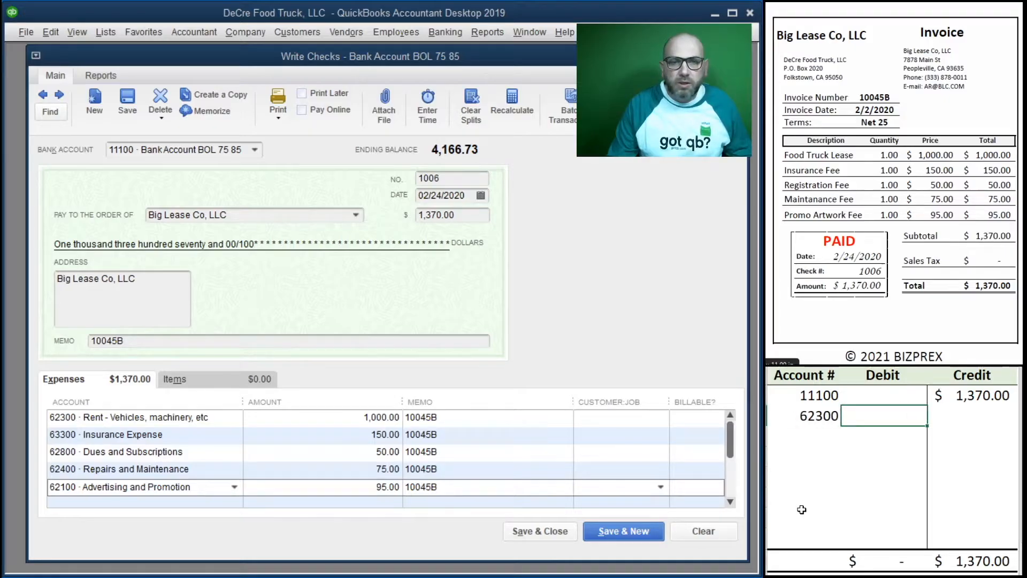
pyautogui.write('1000')
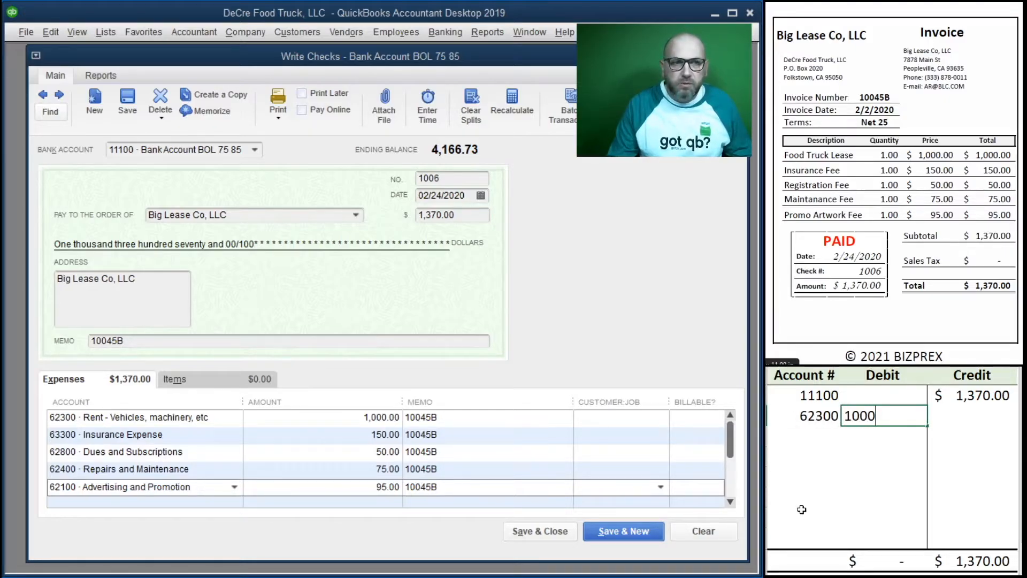
pyautogui.press('Return')
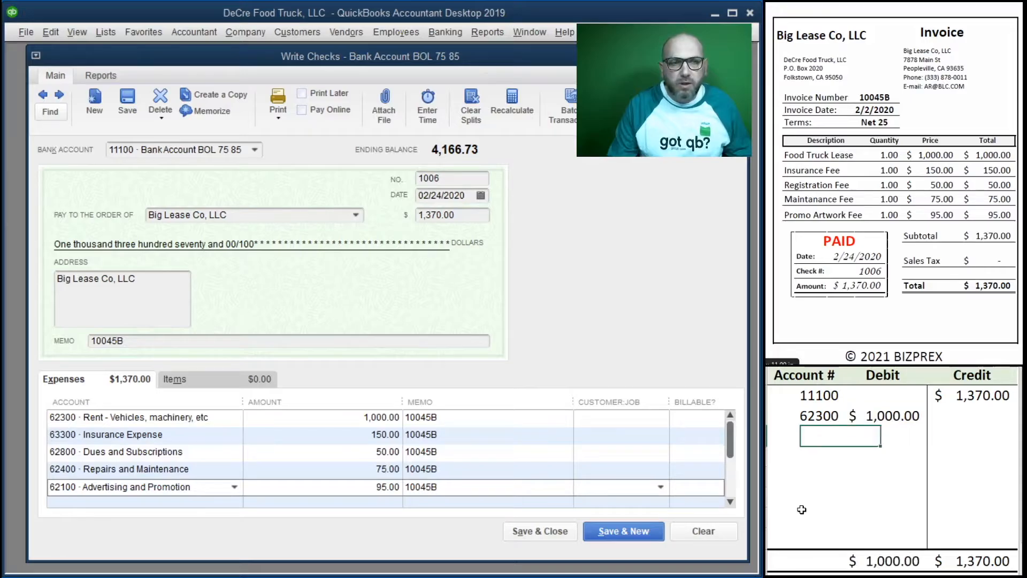
pyautogui.write('63300')
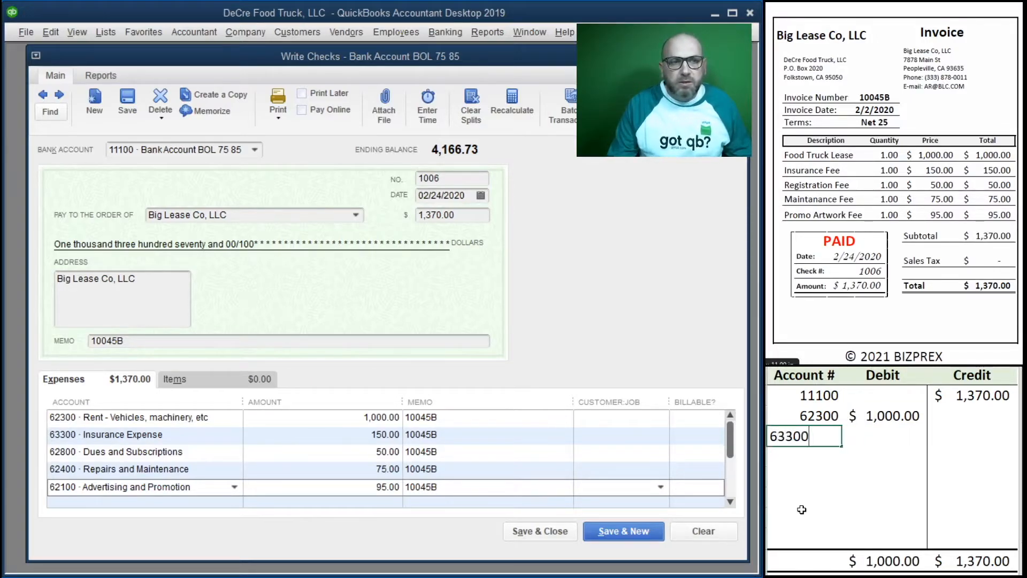
pyautogui.press('Tab')
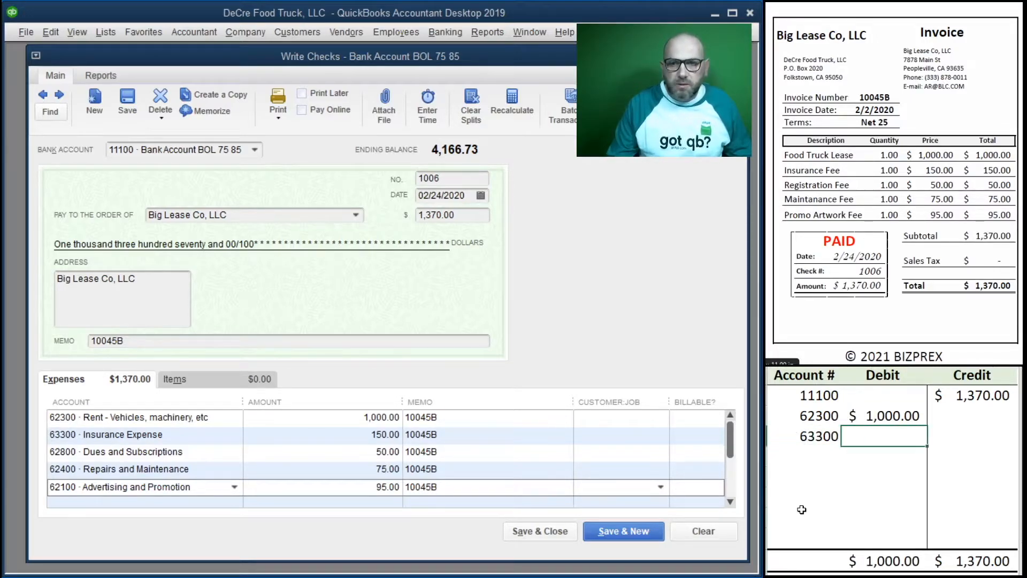
pyautogui.write('150')
pyautogui.press('Return')
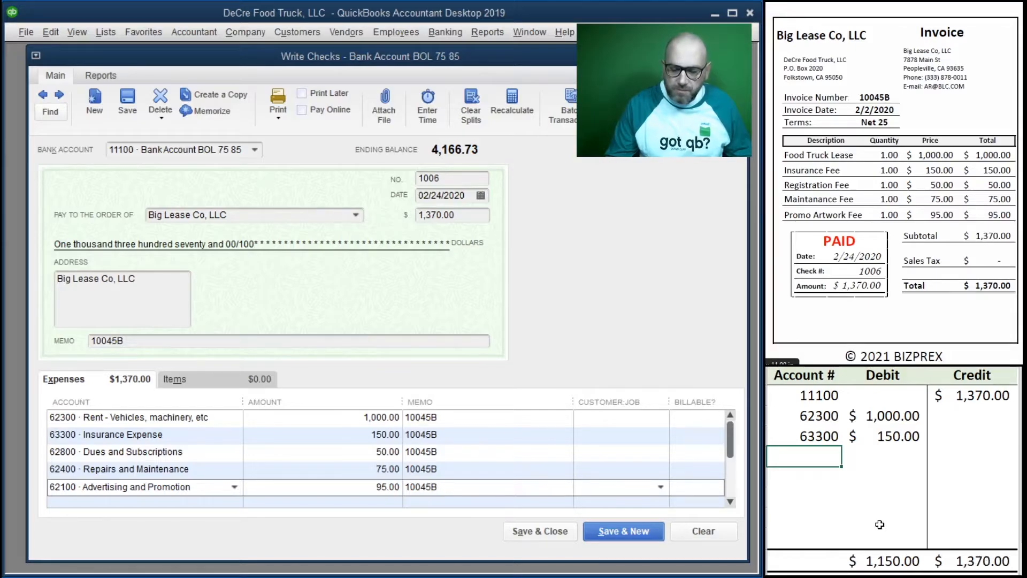
# Step: Add worksheet debits of 50.00 to account 62800 and 75.00 to account 62400
pyautogui.write('62800')
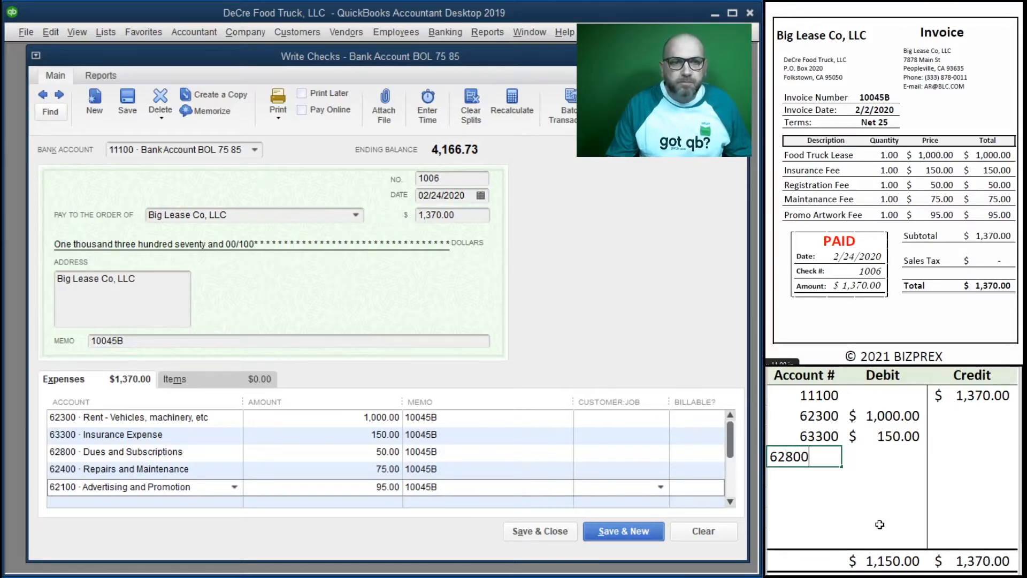
pyautogui.press('Tab')
pyautogui.write('50')
pyautogui.press('Return')
pyautogui.write('62400')
pyautogui.press('Tab')
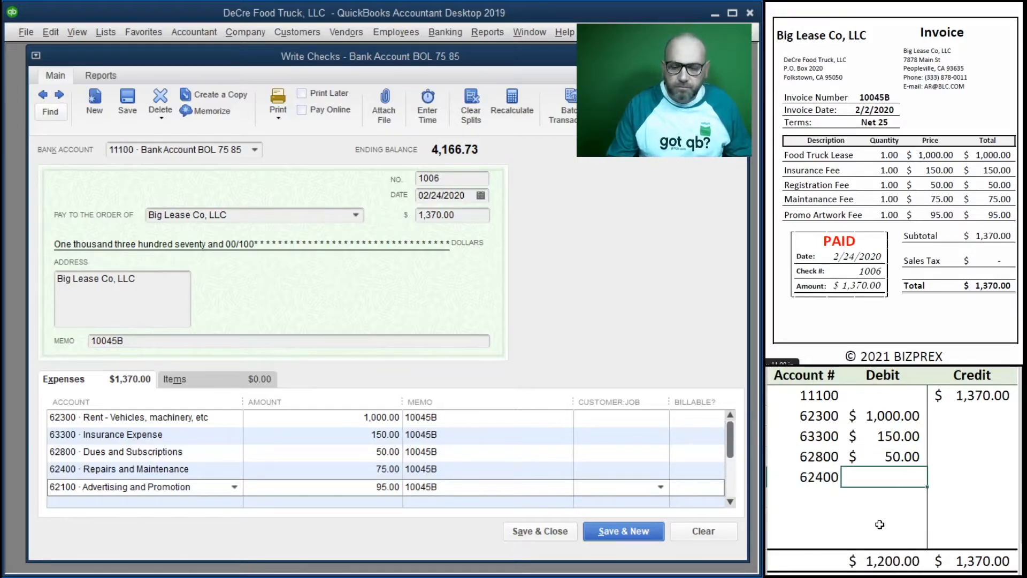
pyautogui.write('75')
pyautogui.press('Return')
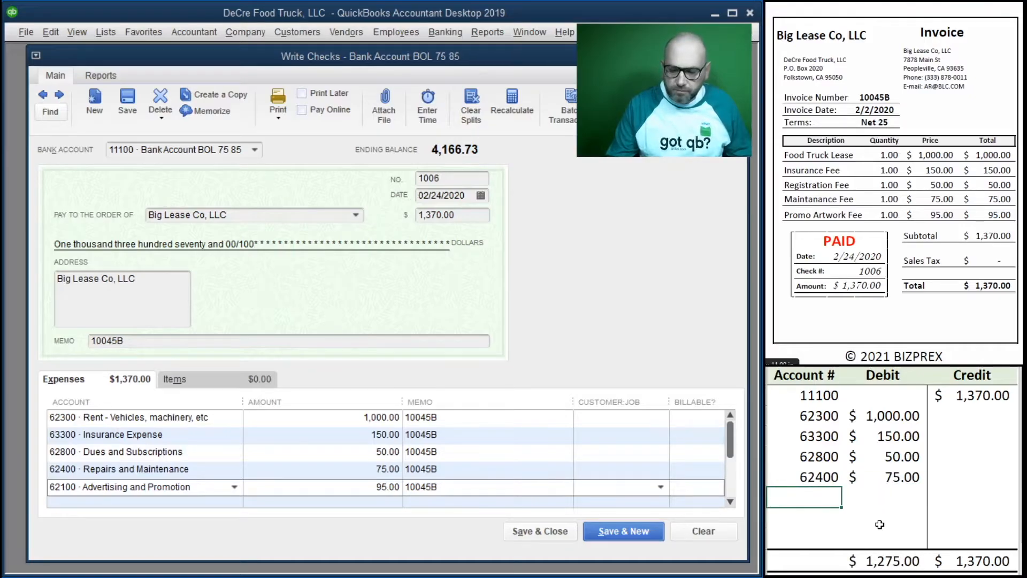
# Step: Add the last worksheet debit of 95.00 to account 62100
pyautogui.press('Tab')
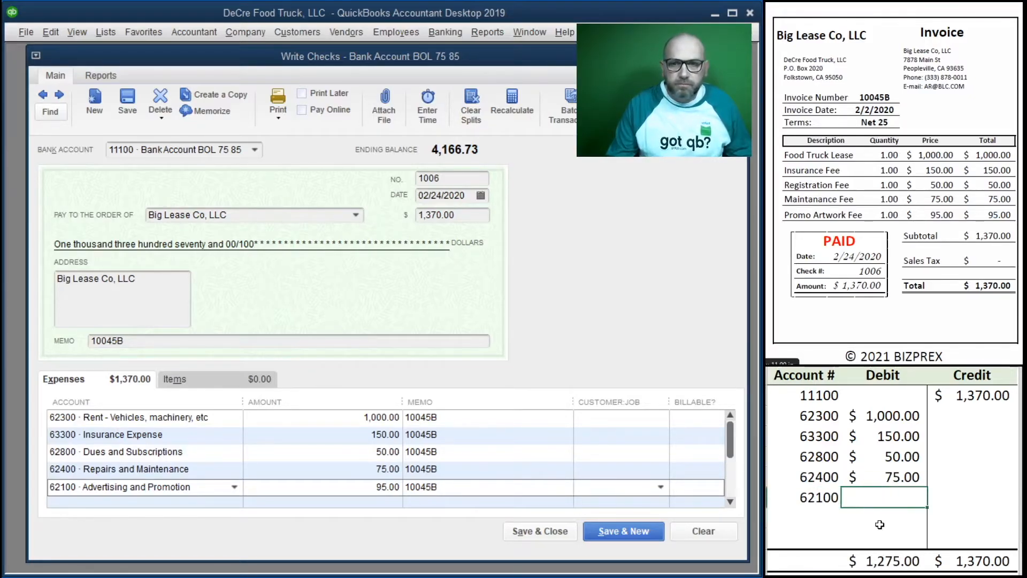
pyautogui.write('95')
pyautogui.press('Tab')
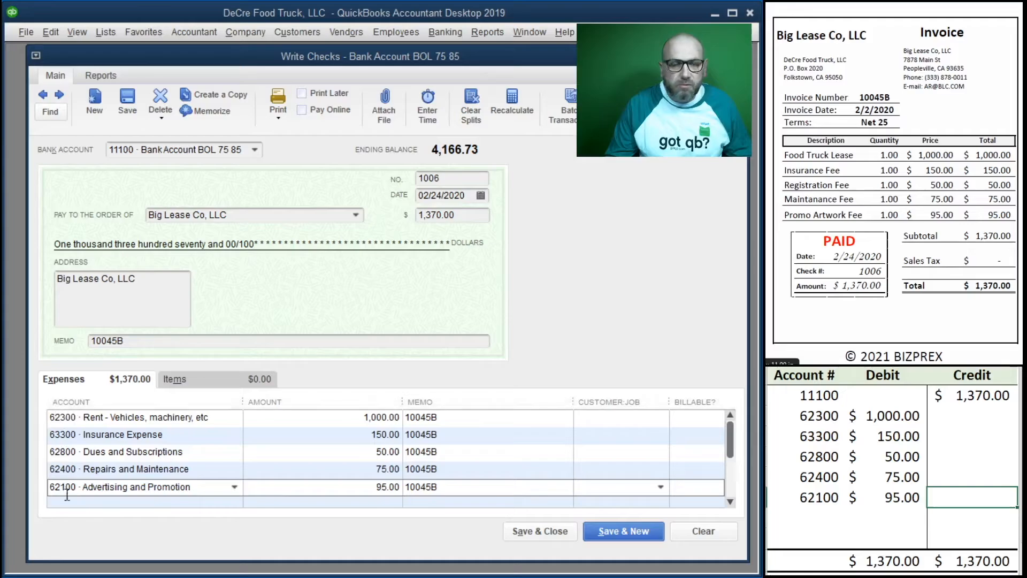
# Step: Save and close the Big Lease Co, LLC check, and clear its account, debit and credit entries from the worksheet
pyautogui.click(539, 532)
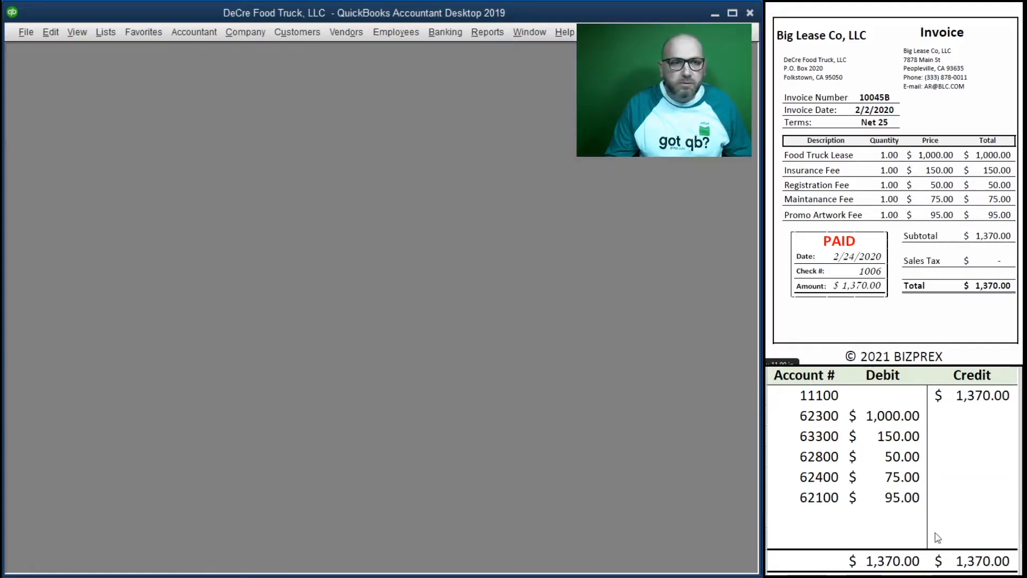
pyautogui.moveTo(963, 500)
pyautogui.mouseDown()
pyautogui.moveTo(828, 428)
pyautogui.moveTo(824, 399)
pyautogui.mouseUp()
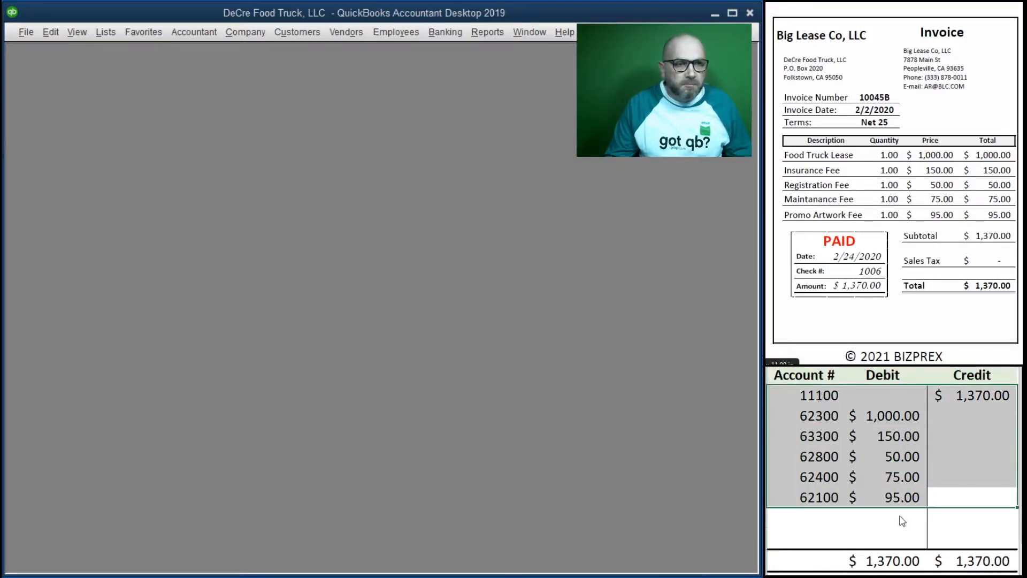
pyautogui.press('Delete')
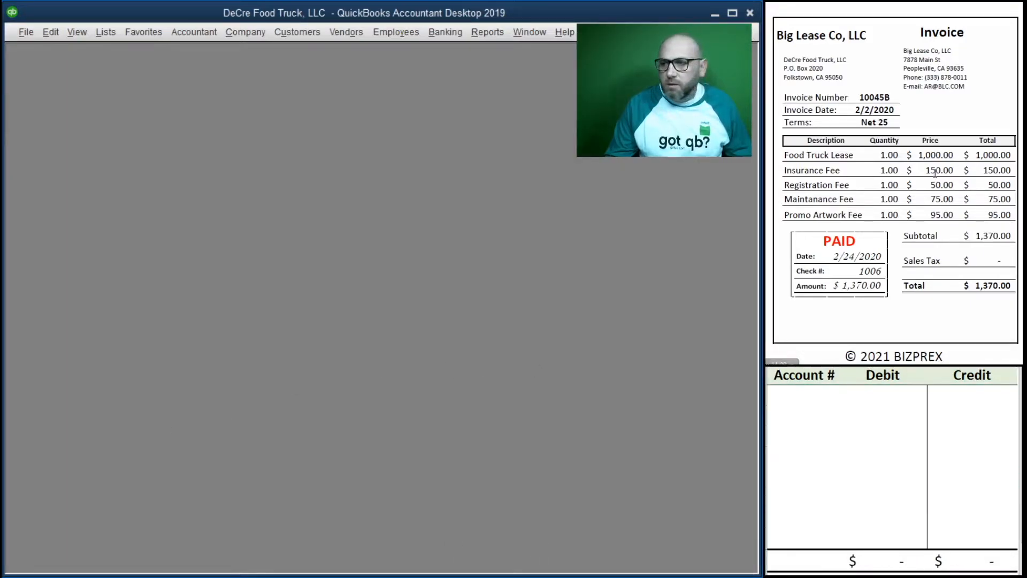
# Step: Bring up the Gas Station on Main St sale receipt and open a new credit card charge
pyautogui.scroll(-5, 920, 181)
pyautogui.scroll(-10, 920, 181)
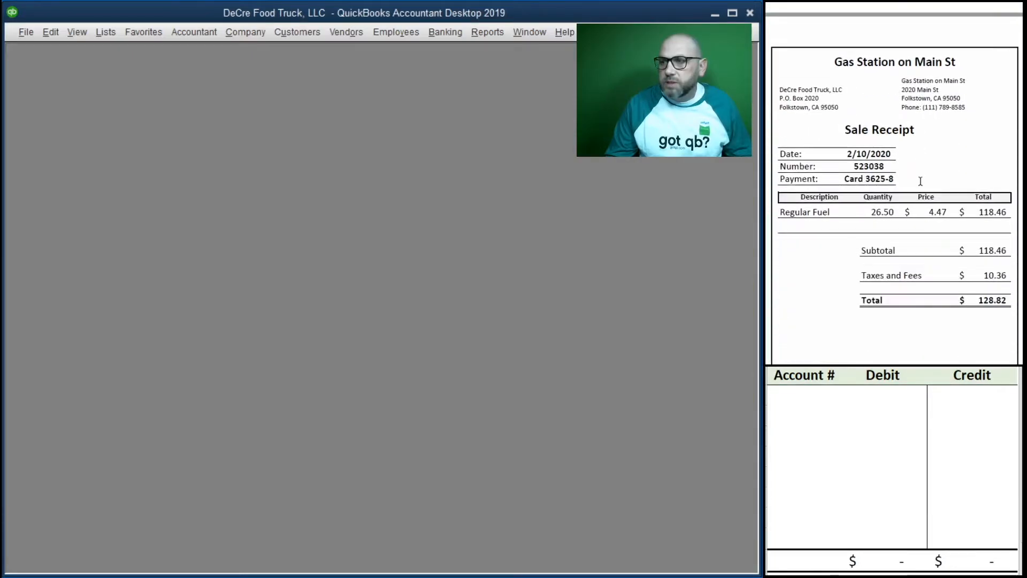
pyautogui.scroll(-1, 920, 182)
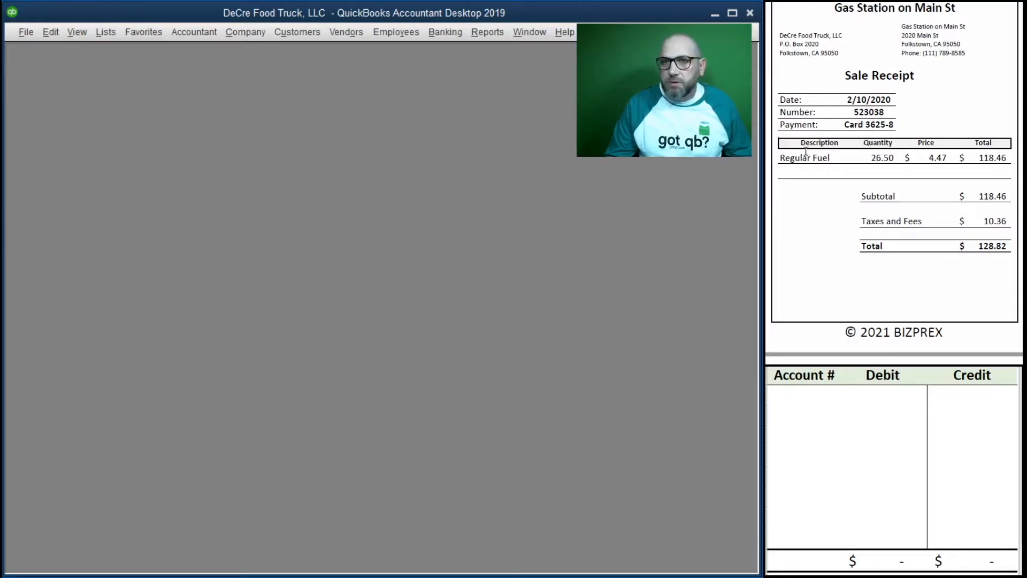
pyautogui.click(445, 32)
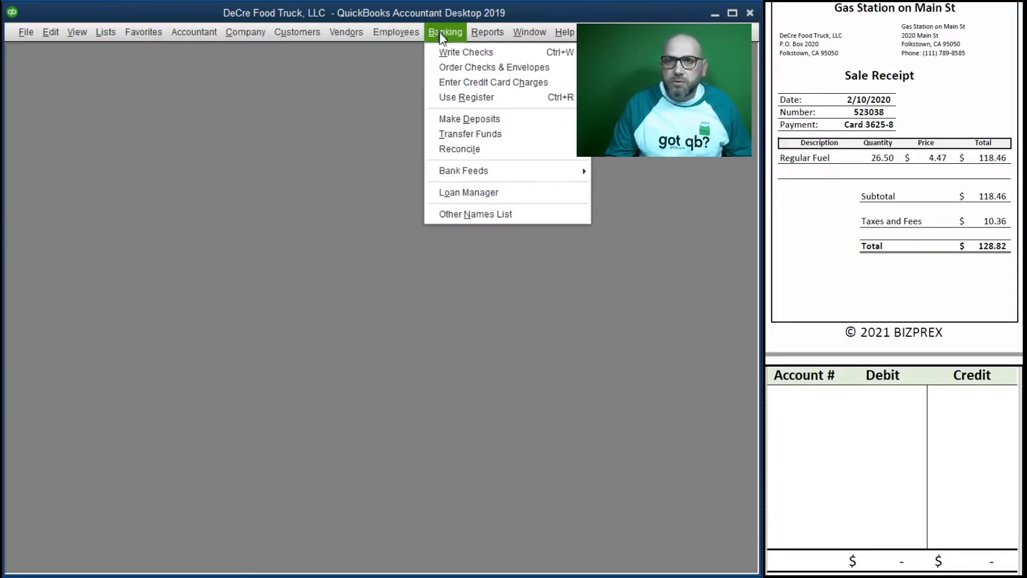
pyautogui.click(500, 83)
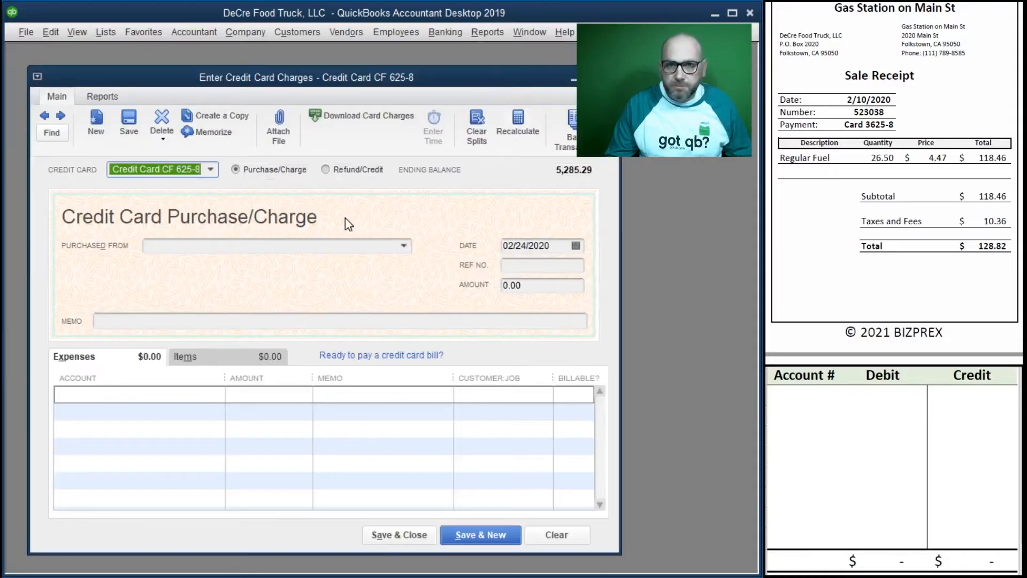
# Step: Fill in the charge with vendor Gas Station on Main St, date 02/10/2020, reference number 523038 and amount 128.82
pyautogui.click(213, 246)
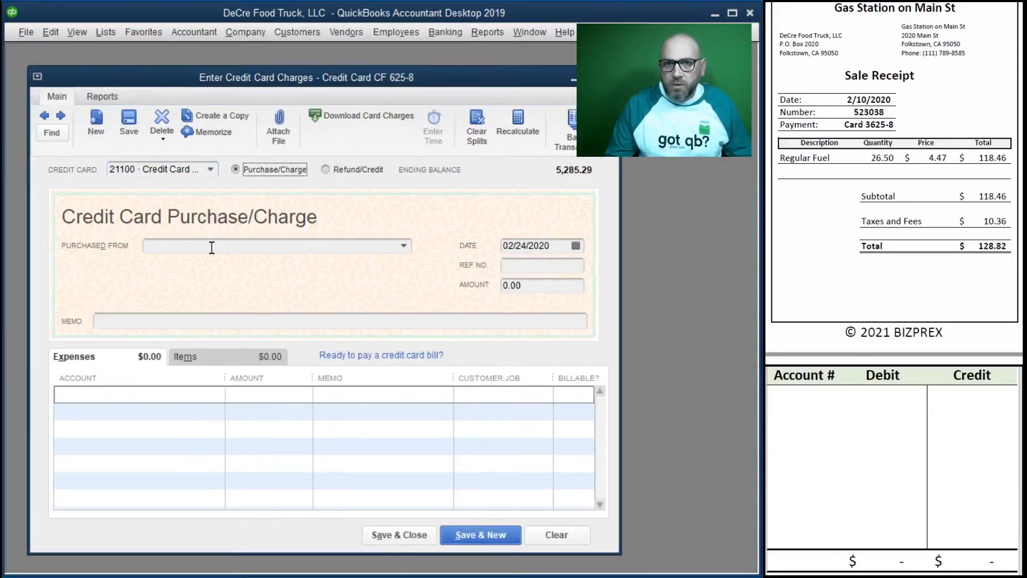
pyautogui.write('Gas Station on Main St')
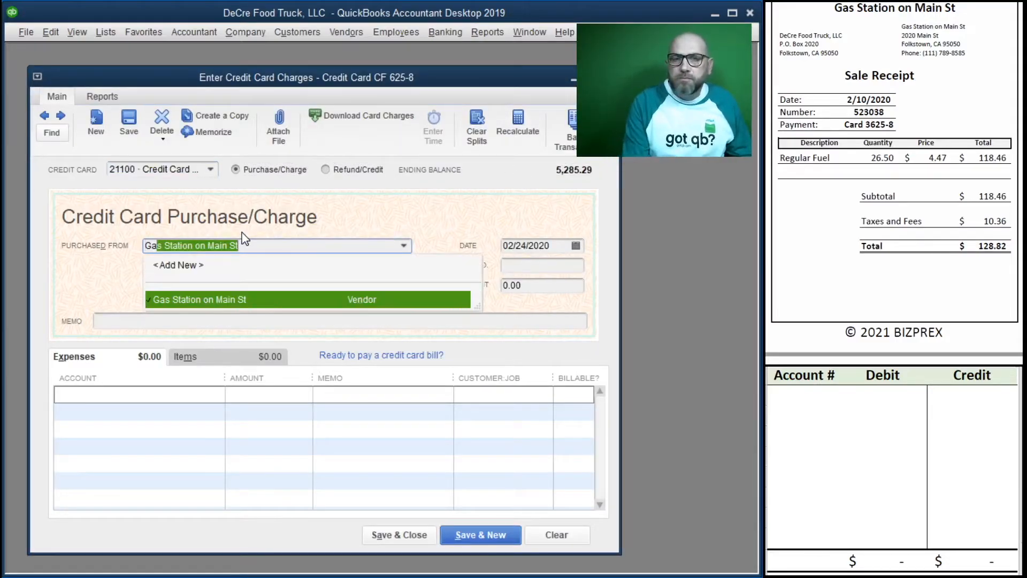
pyautogui.press('Tab')
pyautogui.write('2')
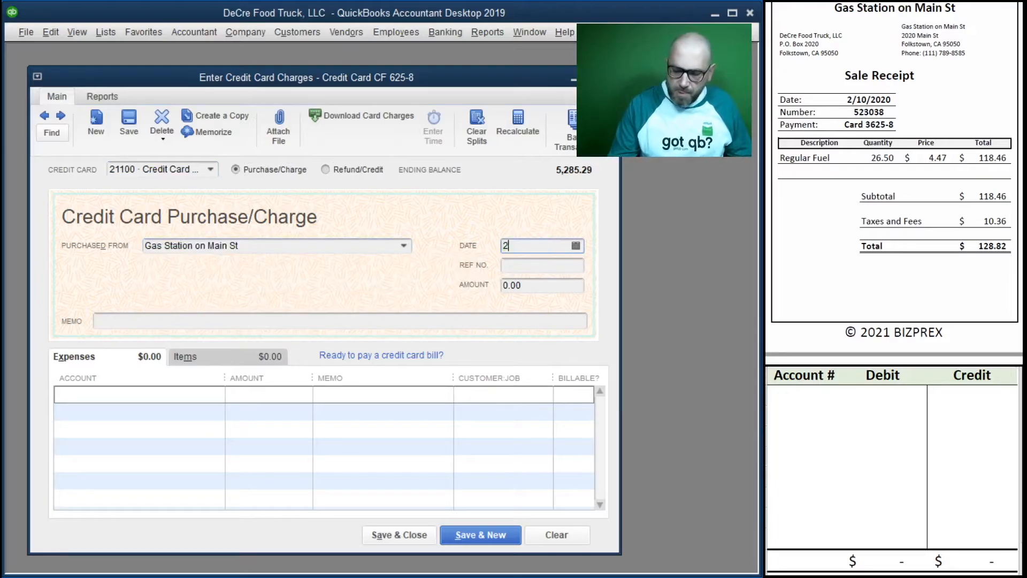
pyautogui.write('/10/2020')
pyautogui.press('Tab')
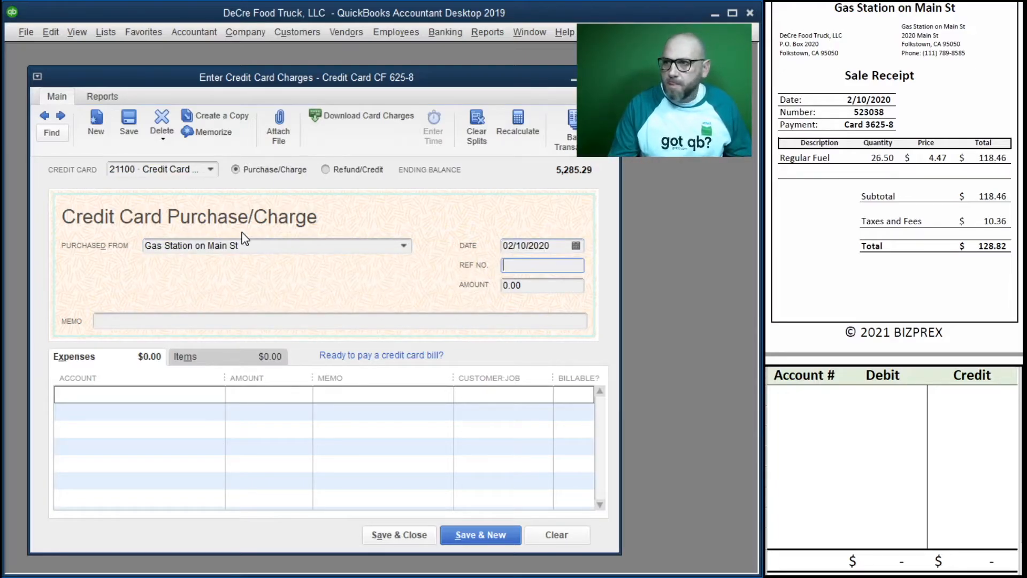
pyautogui.write('523038')
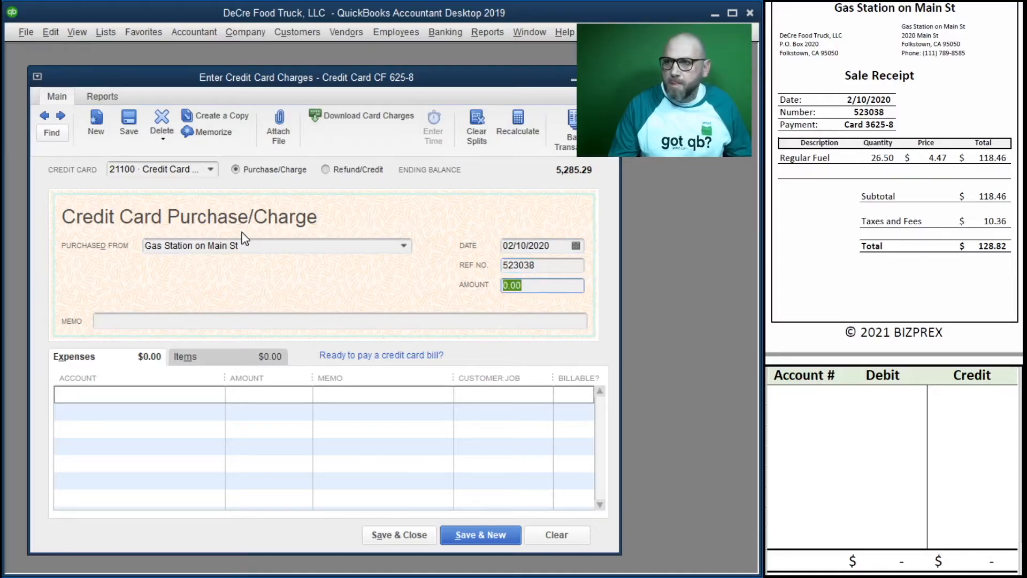
pyautogui.write('128.82')
pyautogui.press('Tab')
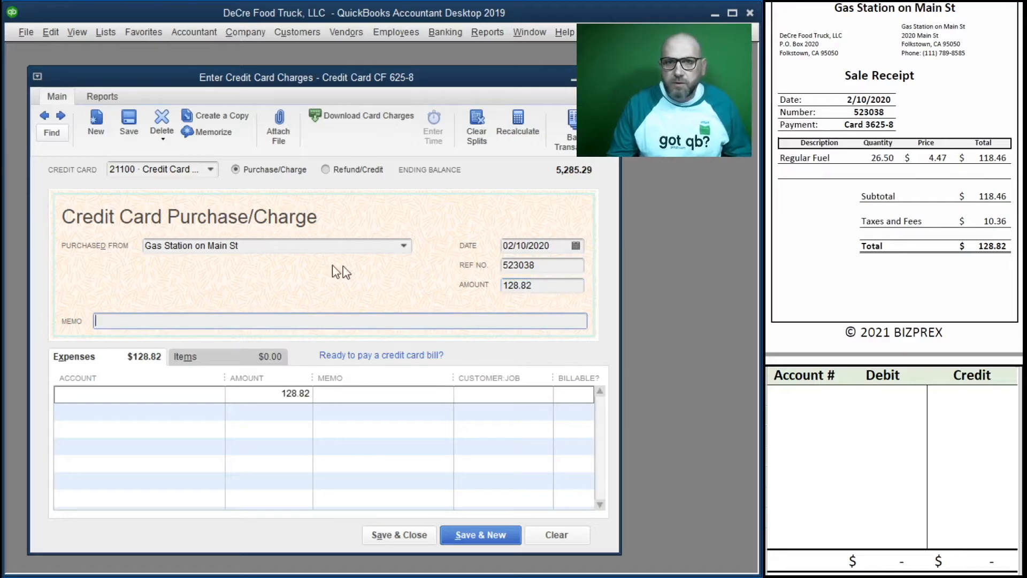
# Step: Copy reference number 523038 into the charge's memo and the memo of the first expense line
pyautogui.click(512, 266)
pyautogui.hotkey('ctrl', 'c')
pyautogui.click(120, 322)
pyautogui.hotkey('ctrl', 'v')
pyautogui.click(380, 400)
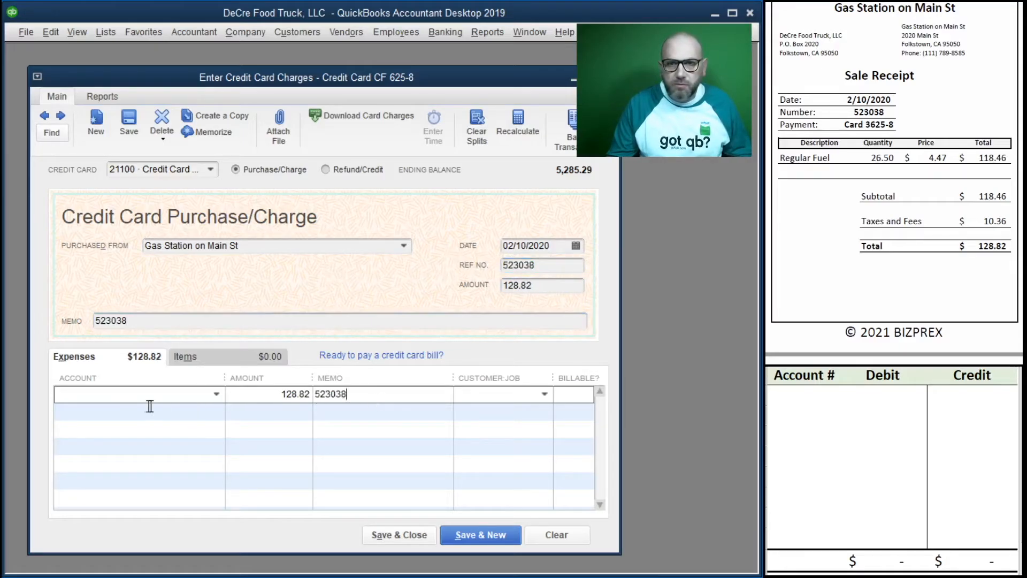
# Step: Assign the 128.82 expense line to 63200 Truck Expense - Fuel
pyautogui.write('t')
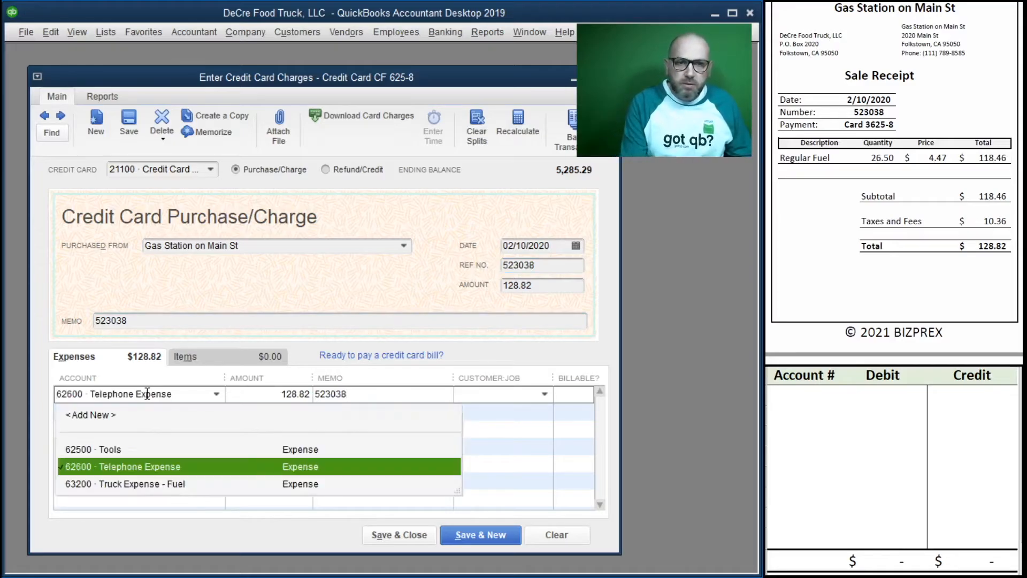
pyautogui.press('Down')
pyautogui.press('Tab')
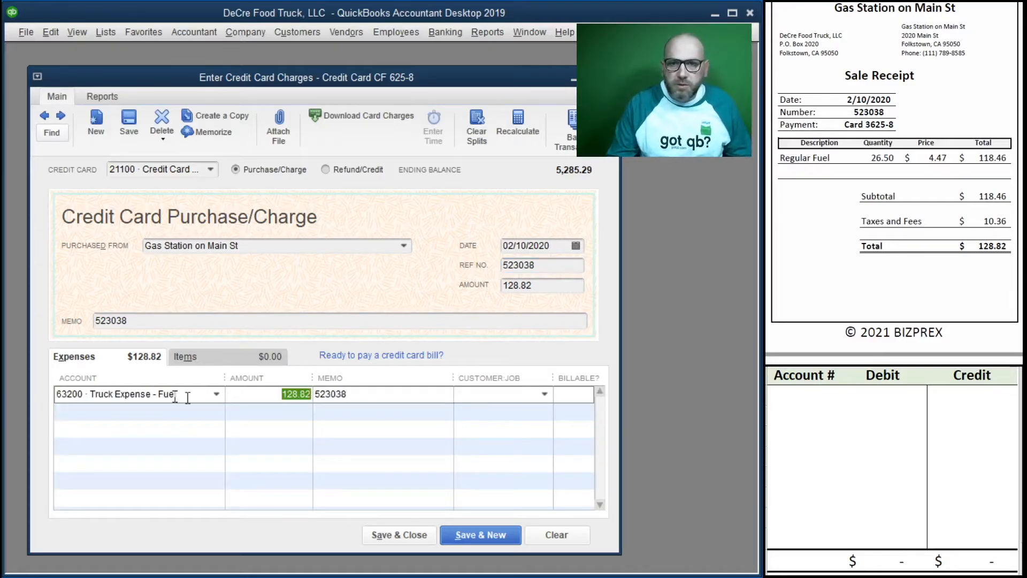
# Step: Illustrate the fuel charge in the worksheet by crediting account 21100 and debiting account 63200 with 128.82 each
pyautogui.click(792, 398)
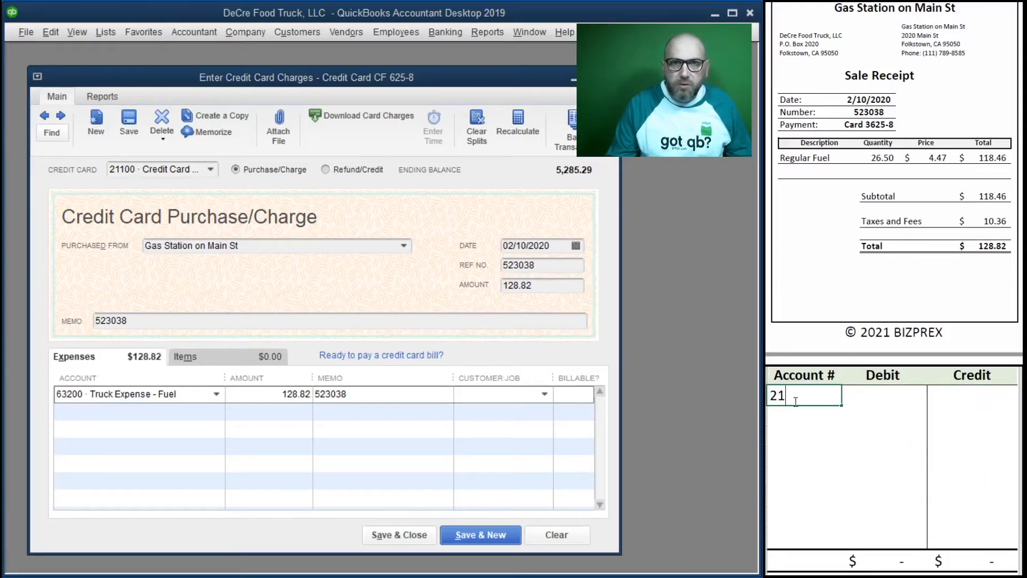
pyautogui.press('Tab')
pyautogui.press('Tab')
pyautogui.write('128.82')
pyautogui.press('Return')
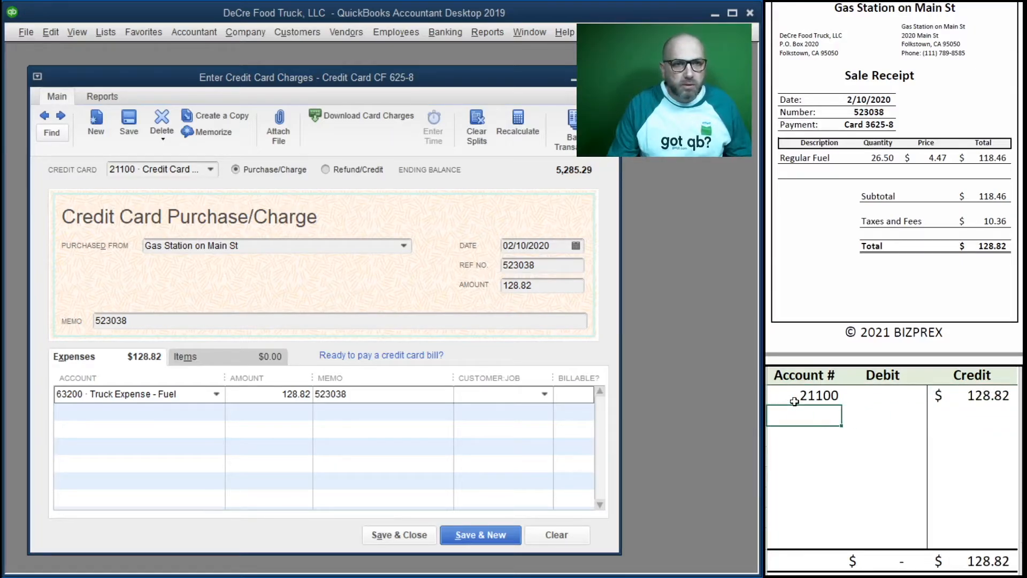
pyautogui.write('63200')
pyautogui.press('Tab')
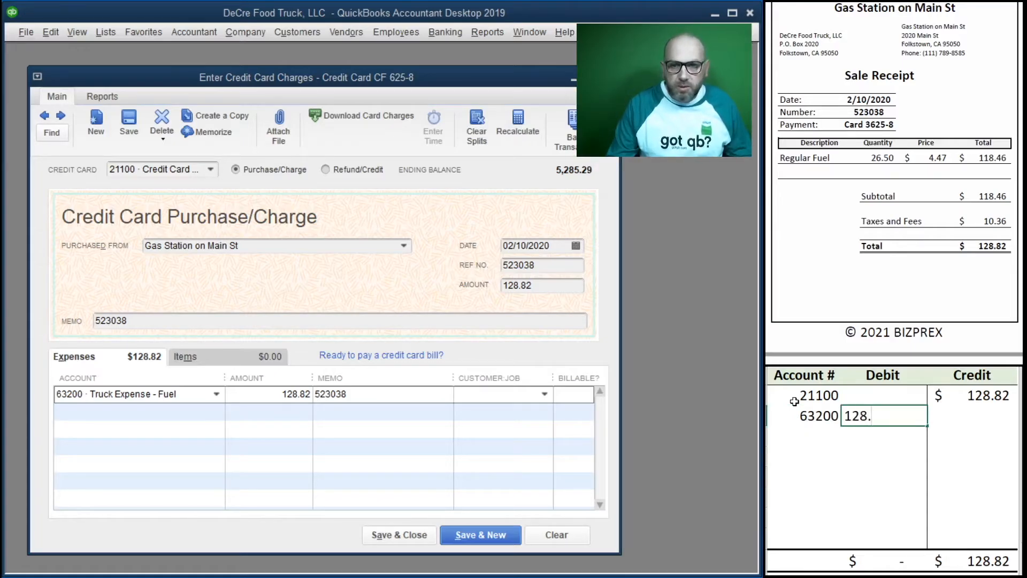
pyautogui.press('Return')
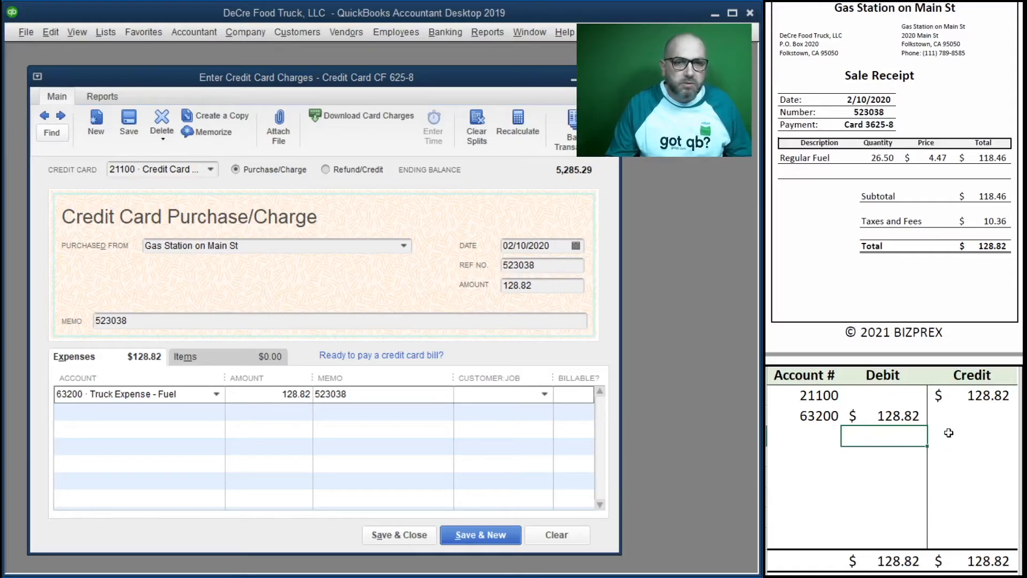
# Step: Save the 128.82 fuel charge, start a new one, and clear the entries from the debit and credit worksheet
pyautogui.click(480, 535)
pyautogui.moveTo(971, 417); pyautogui.dragTo(821, 401)
pyautogui.press('Delete')
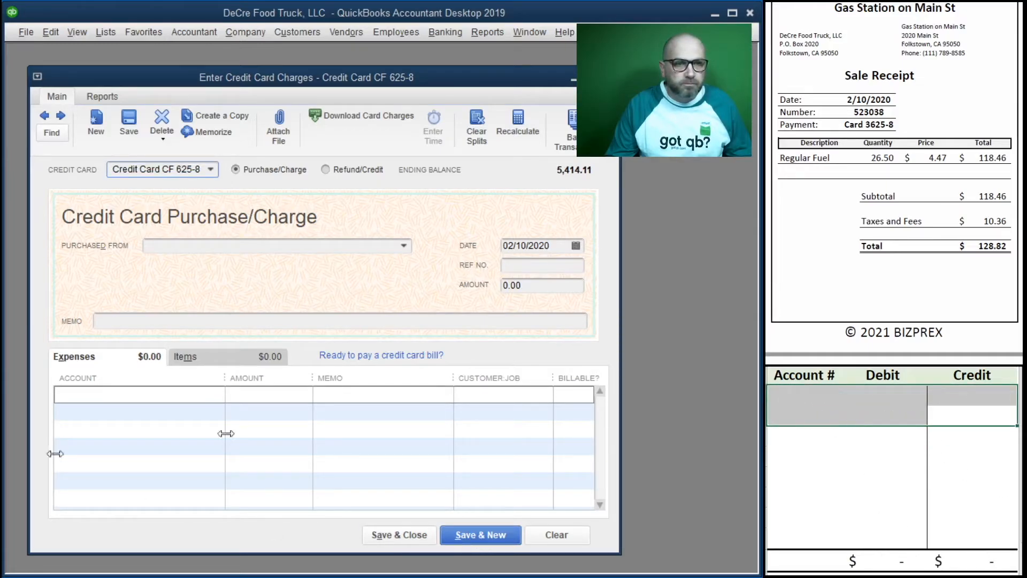
# Step: Fill in the charge from the next fuel receipt with vendor Gas Station on Main St, date 02/25/2020, reference number 430977 and amount 139.06
pyautogui.scroll(-8, 861, 231)
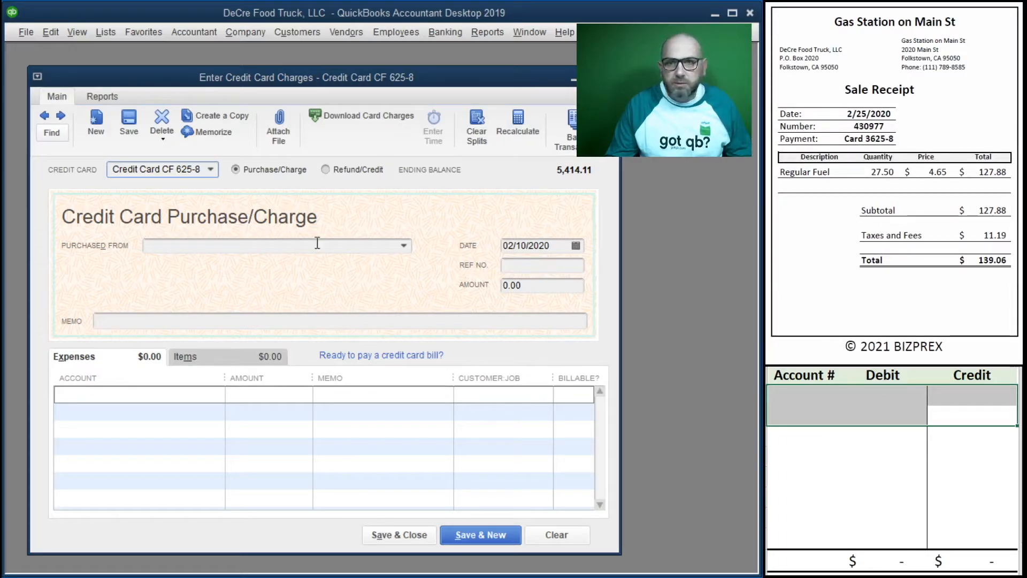
pyautogui.click(285, 247)
pyautogui.write('Gas')
pyautogui.press('Tab')
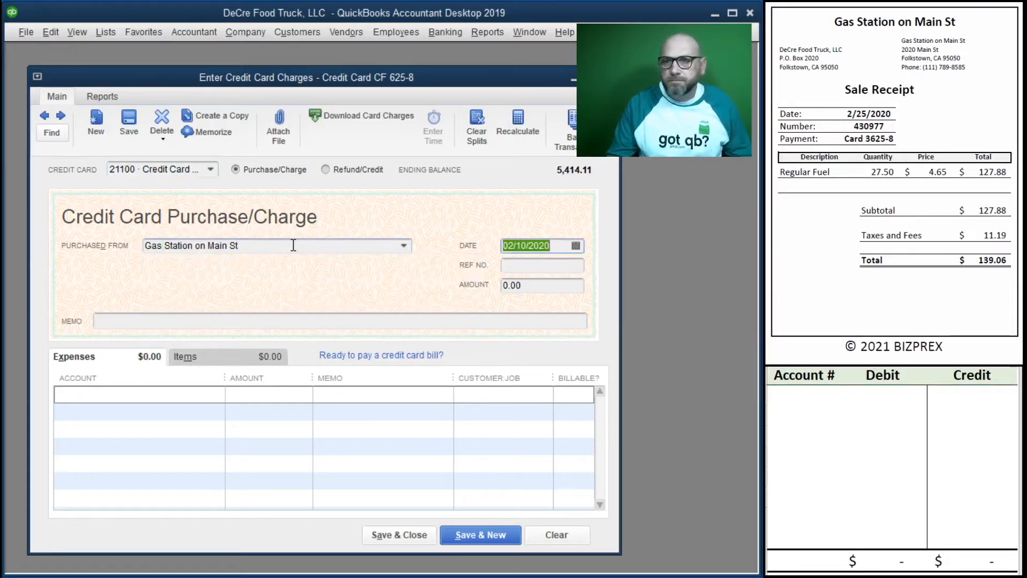
pyautogui.write('2/')
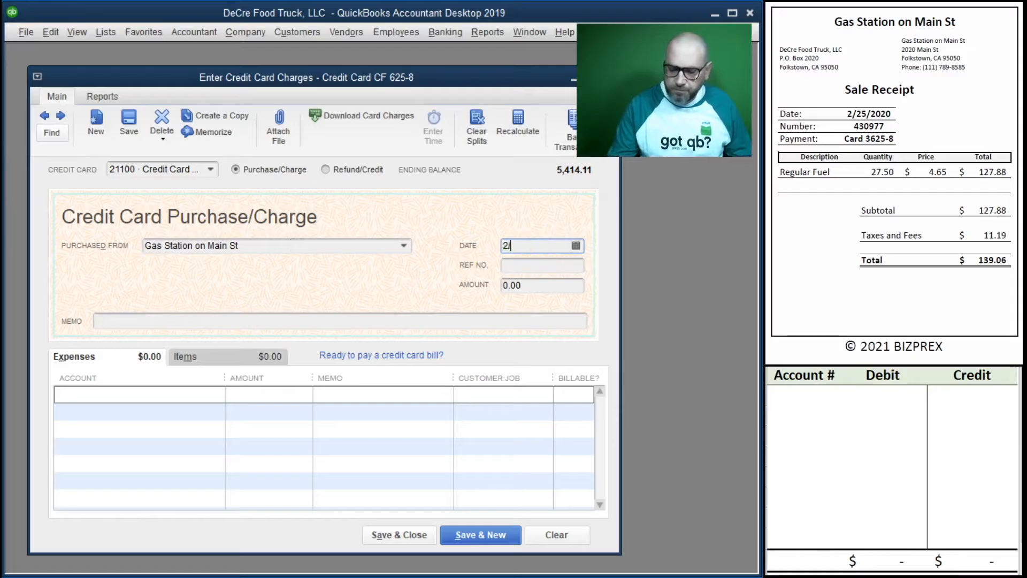
pyautogui.write('25/2020')
pyautogui.press('Tab')
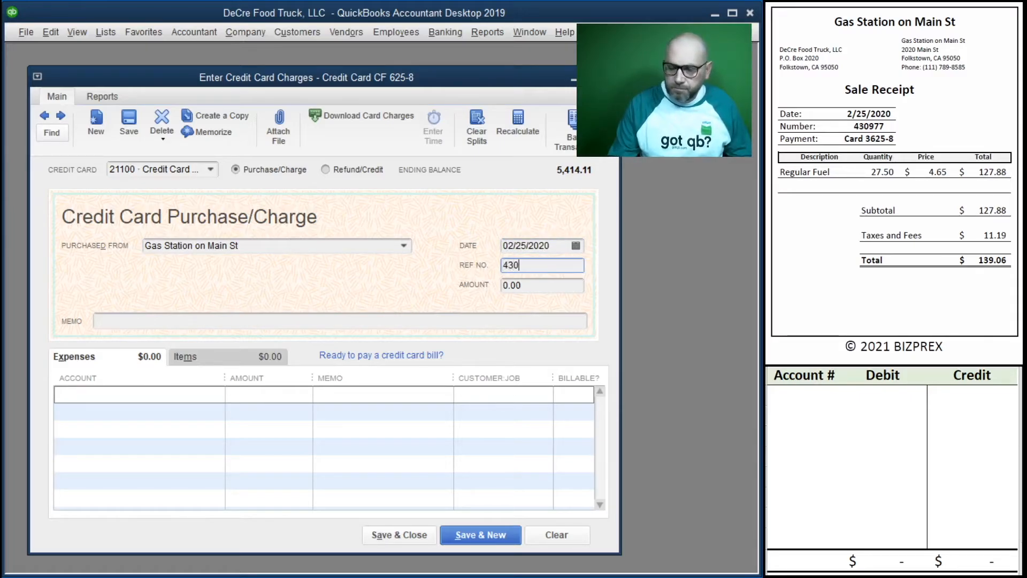
pyautogui.write('430977')
pyautogui.press('Tab')
pyautogui.write('1')
pyautogui.press('Tab')
# Step: Copy reference number 430977 into the charge's memo and the memo of the first expense line
pyautogui.moveTo(567, 266); pyautogui.dragTo(476, 265)
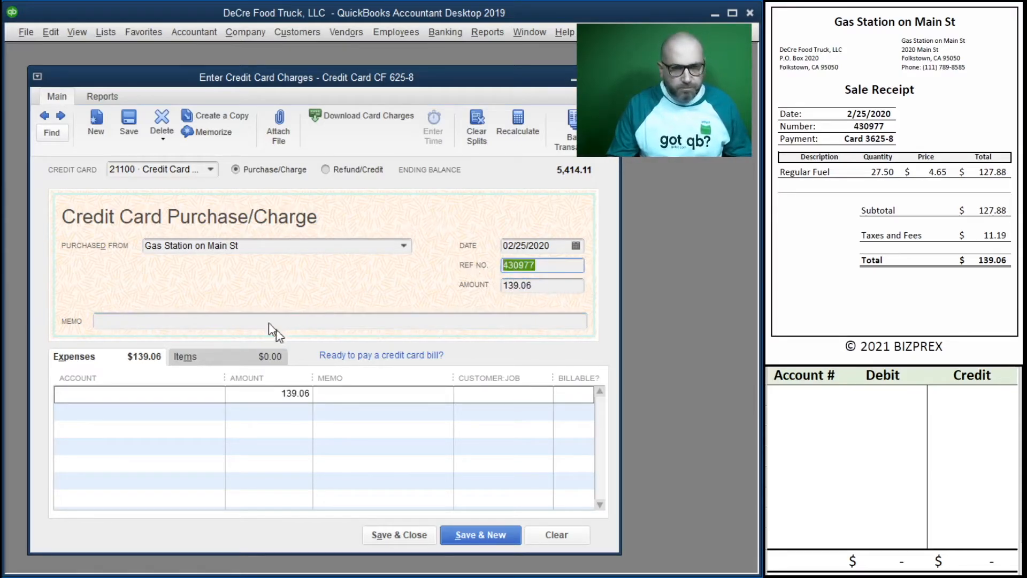
pyautogui.click(235, 321)
pyautogui.hotkey('ctrl', 'v')
# Step: Assign the 139.06 expense line to 63200 Truck Expense - Fuel
pyautogui.click(114, 395)
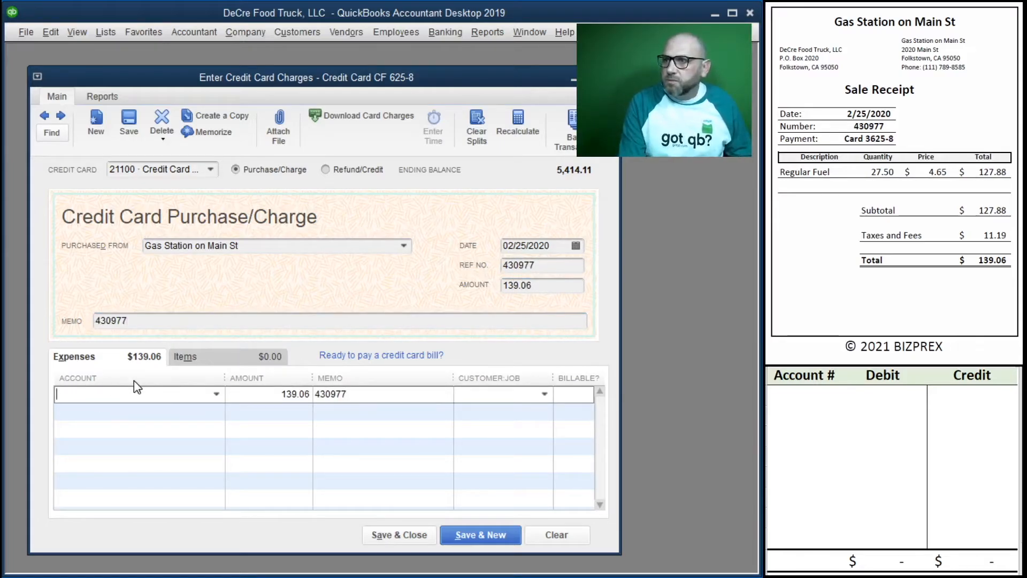
pyautogui.write('Fu')
pyautogui.press('BackSpace')
pyautogui.write('u')
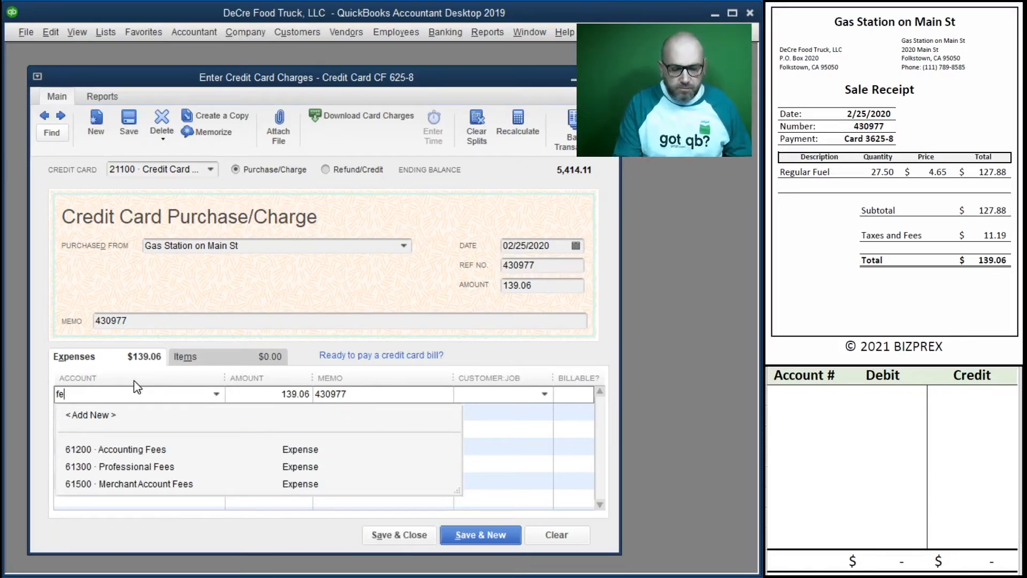
pyautogui.press('BackSpace')
pyautogui.click(183, 535)
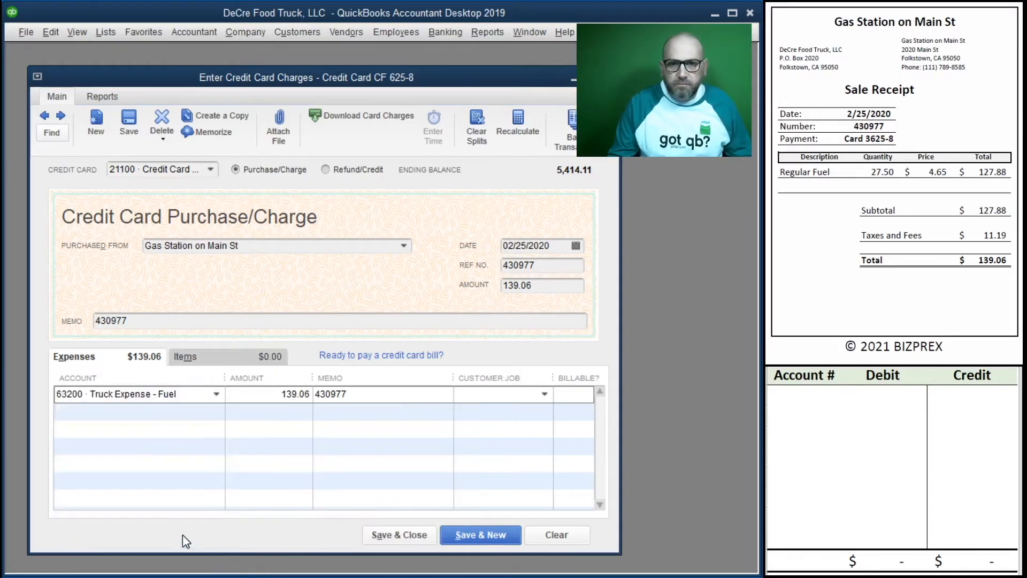
pyautogui.press('Tab')
pyautogui.press('Tab')
pyautogui.press('Tab')
pyautogui.press('Tab')
# Step: Record the second fuel charge in the worksheet as a 139.06 credit to 21100 and a 139.06 debit to 63200
pyautogui.click(807, 415)
pyautogui.click(794, 394)
pyautogui.write('21100')
pyautogui.press('Tab')
pyautogui.press('Tab')
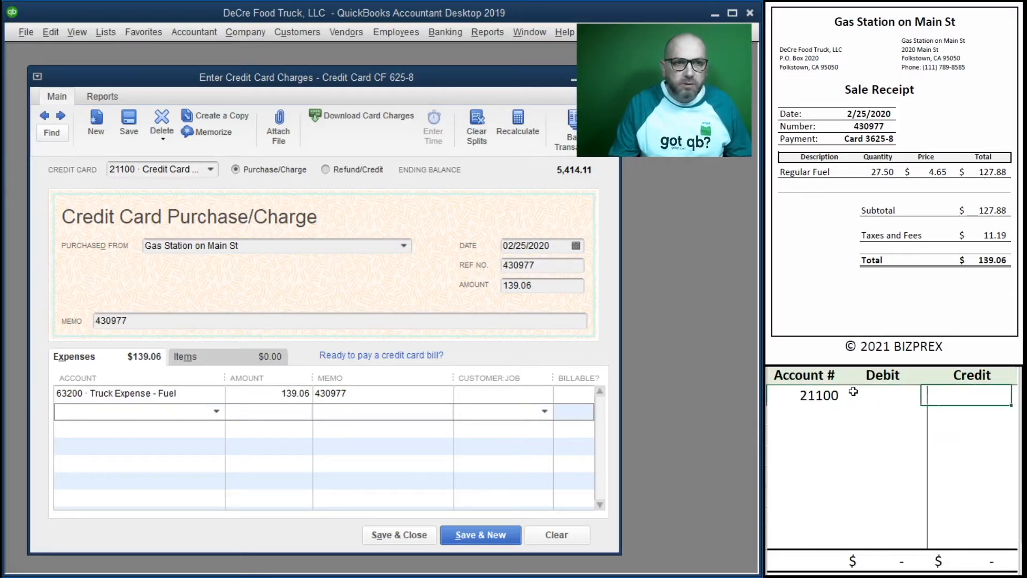
pyautogui.write('139.06')
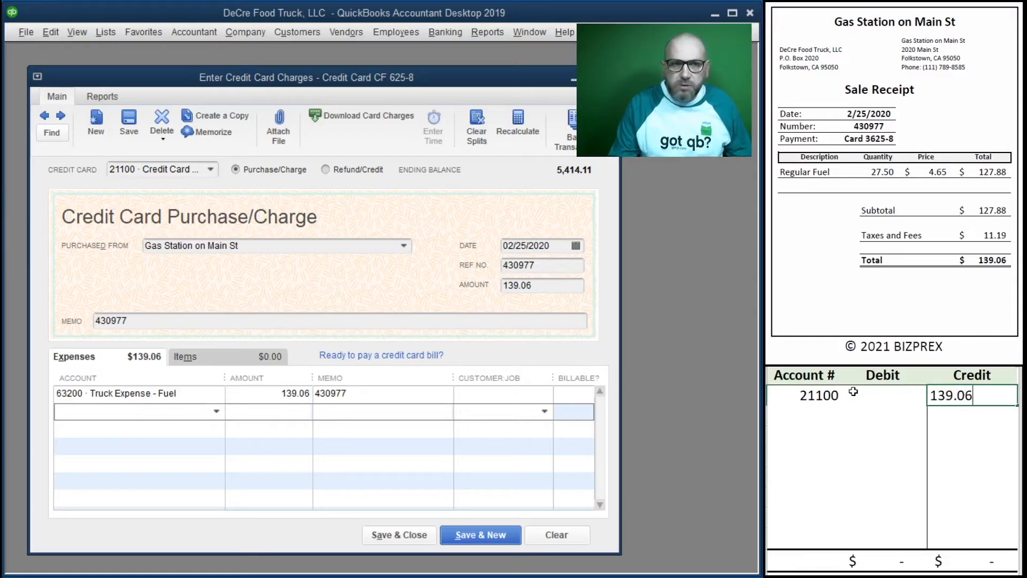
pyautogui.press('Return')
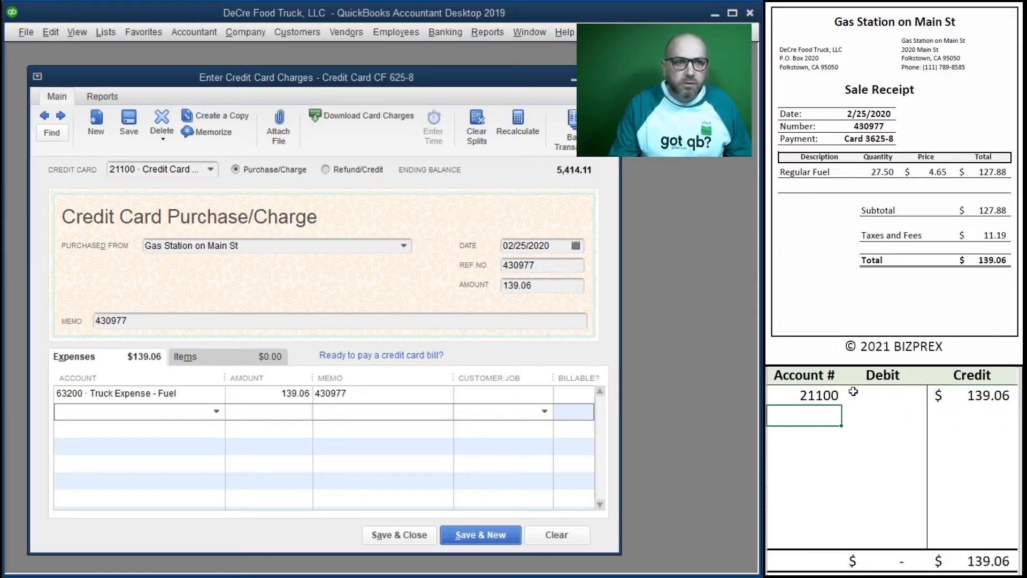
pyautogui.write('63200')
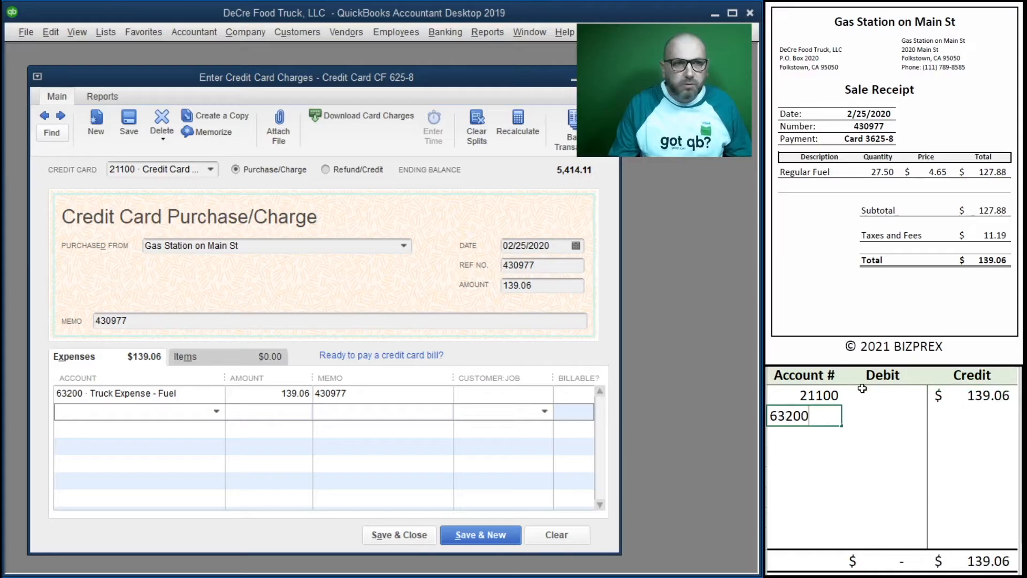
pyautogui.press('Tab')
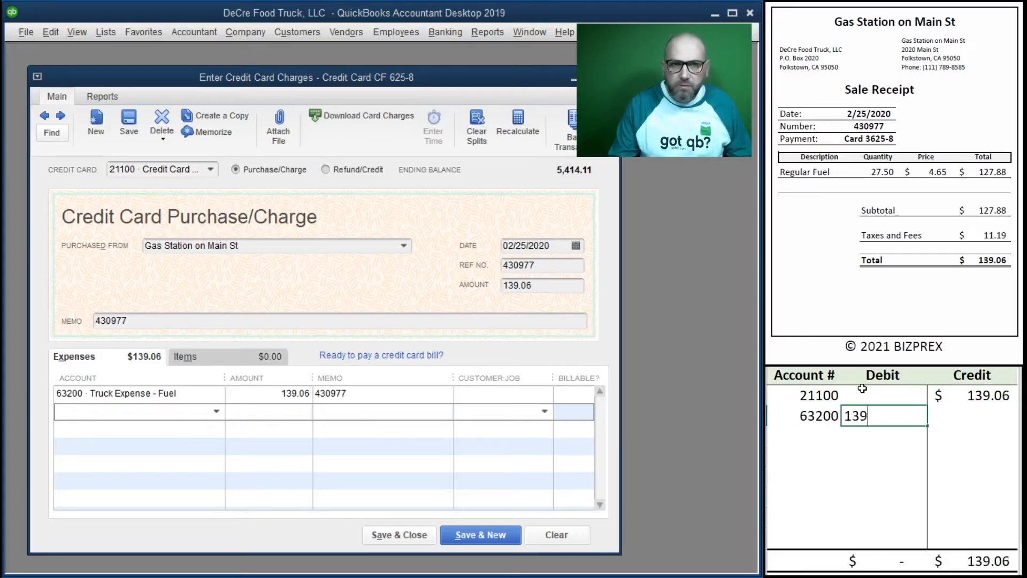
pyautogui.press('Return')
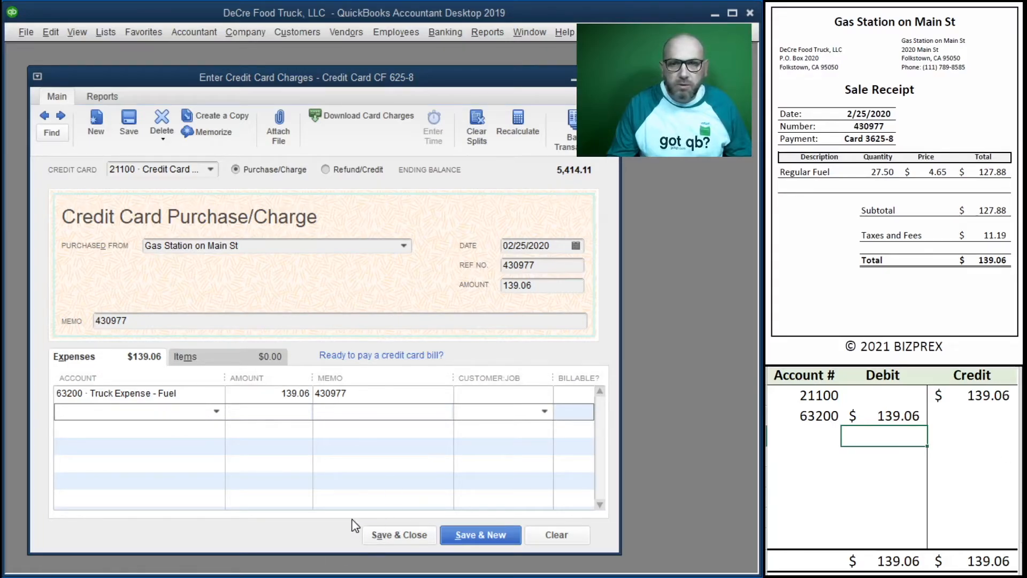
# Step: Save the 139.06 fuel charge, start a new one, and clear the worksheet's two entry rows
pyautogui.click(480, 535)
pyautogui.moveTo(969, 444); pyautogui.dragTo(831, 404)
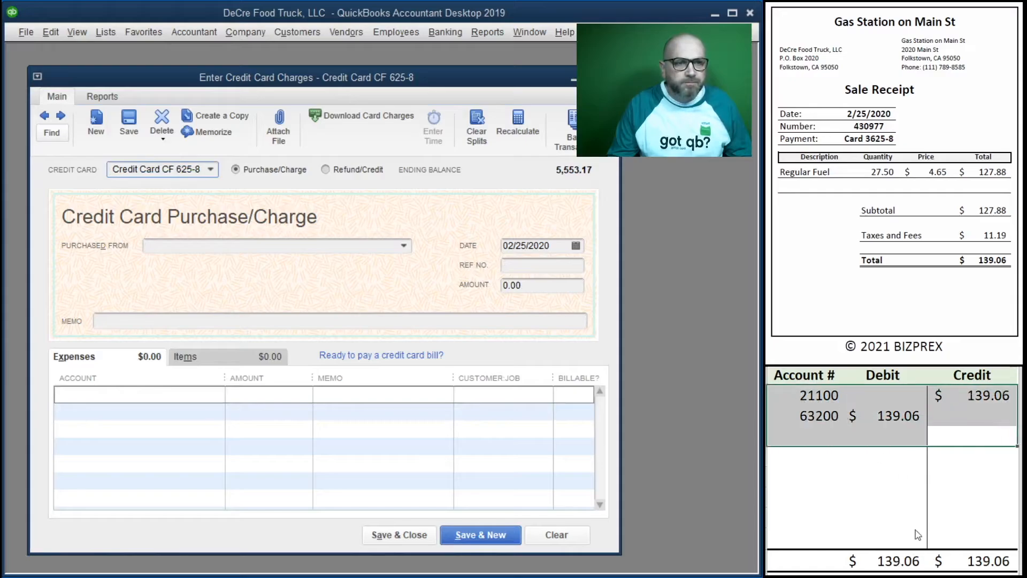
pyautogui.press('Delete')
# Step: Bring up the Mobile Service Provider statement and quick-add Mobile Service Provider as a vendor on the new charge
pyautogui.click(914, 219)
pyautogui.scroll(-9, 914, 214)
pyautogui.scroll(-3, 914, 216)
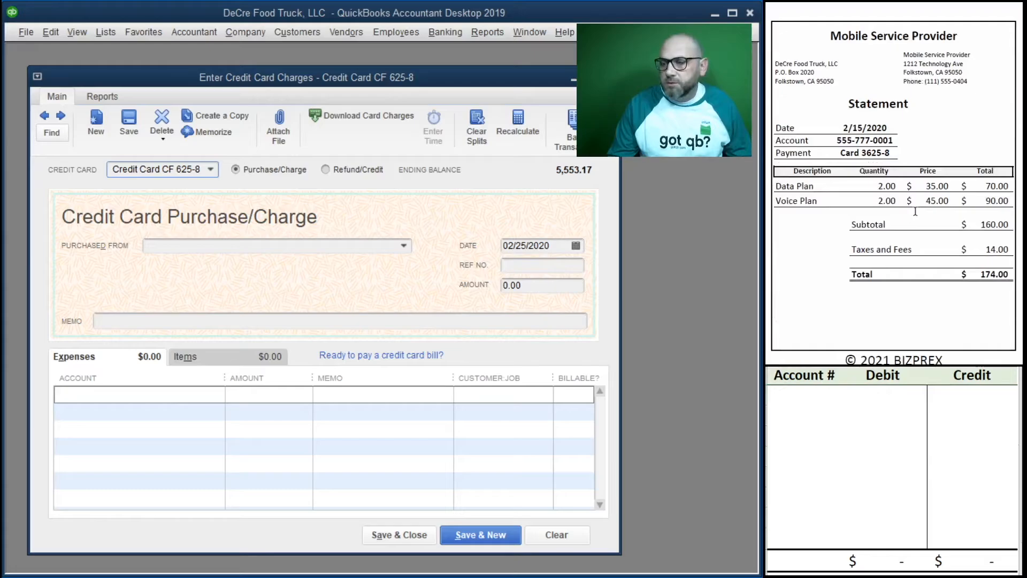
pyautogui.scroll(-1, 914, 214)
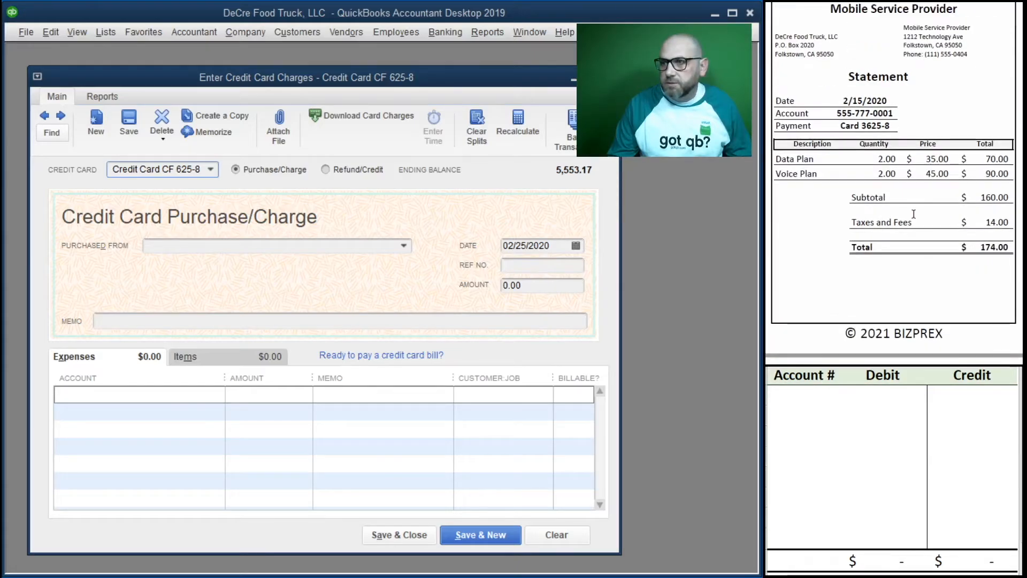
pyautogui.scroll(1, 914, 214)
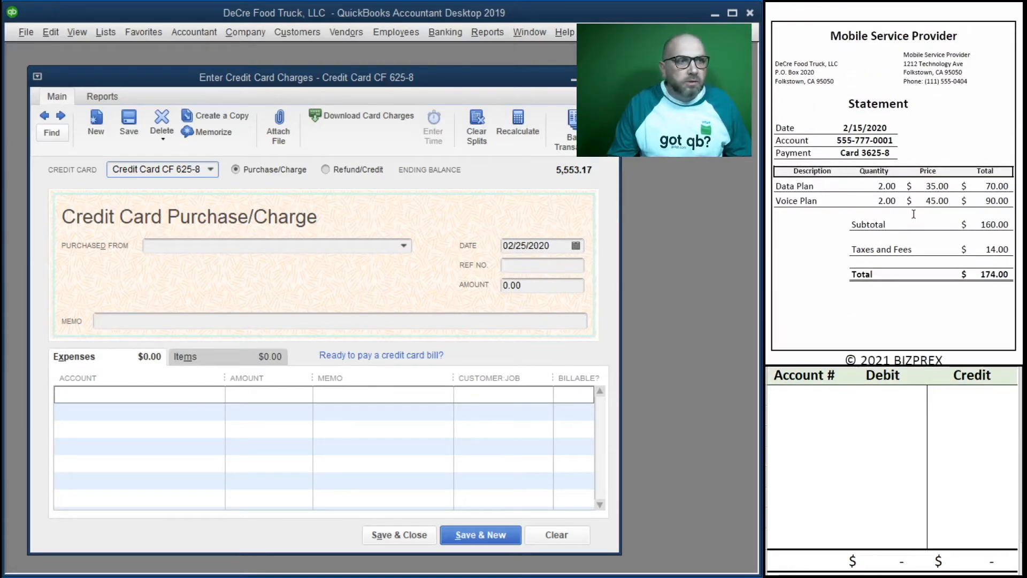
pyautogui.scroll(-1, 914, 214)
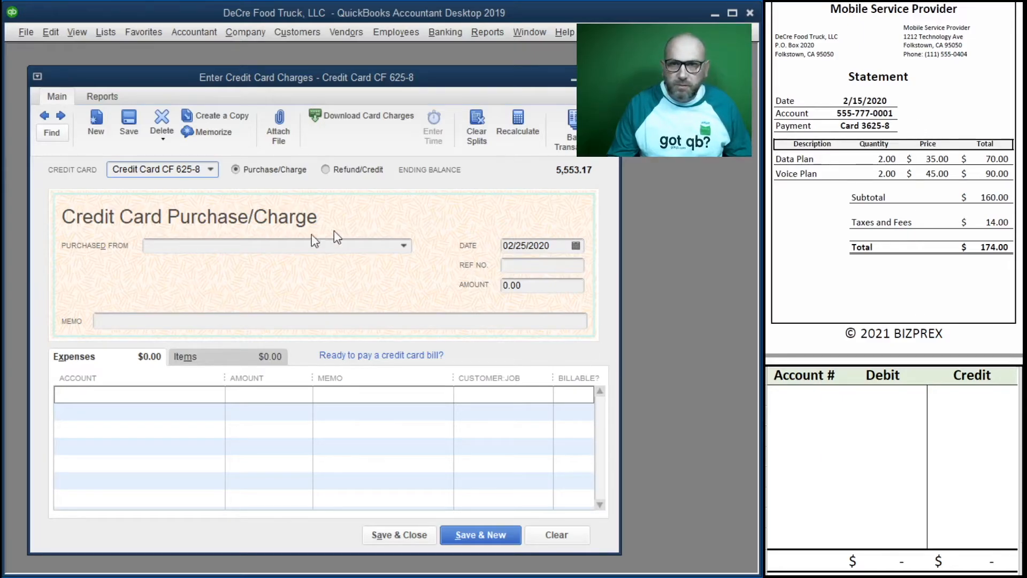
pyautogui.click(282, 246)
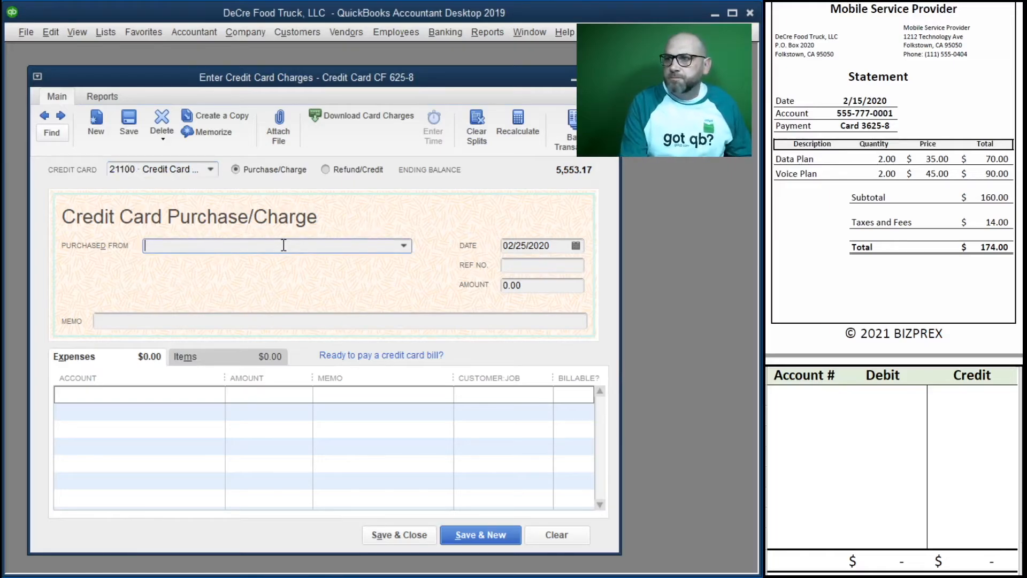
pyautogui.write('Mobile Service Prov')
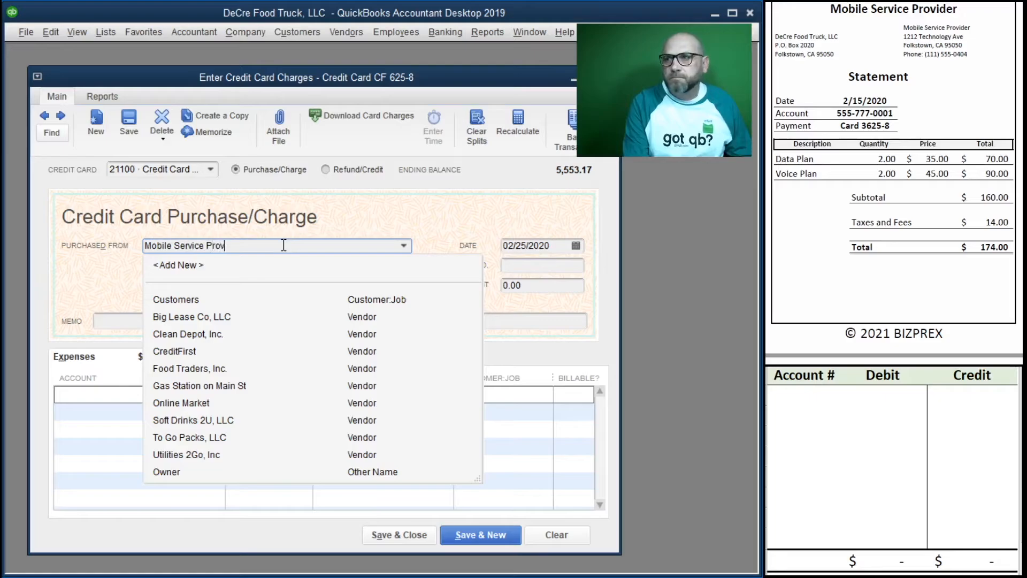
pyautogui.press('Tab')
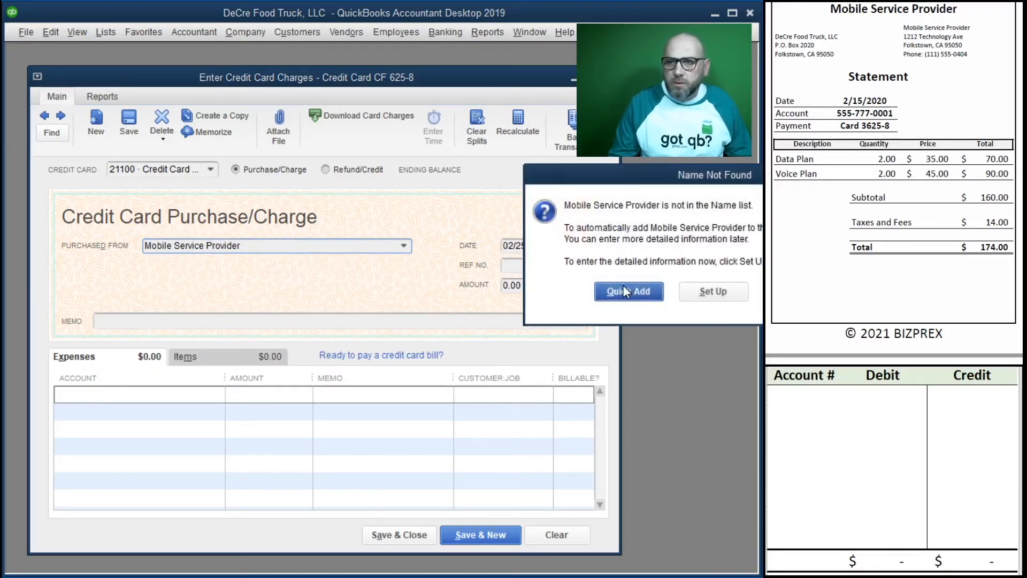
pyautogui.click(623, 289)
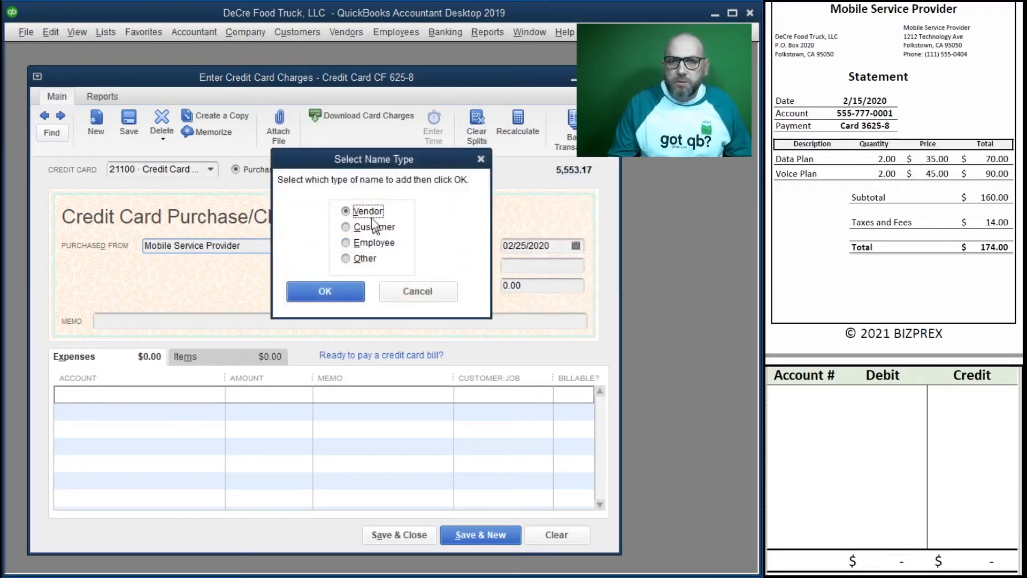
pyautogui.click(333, 291)
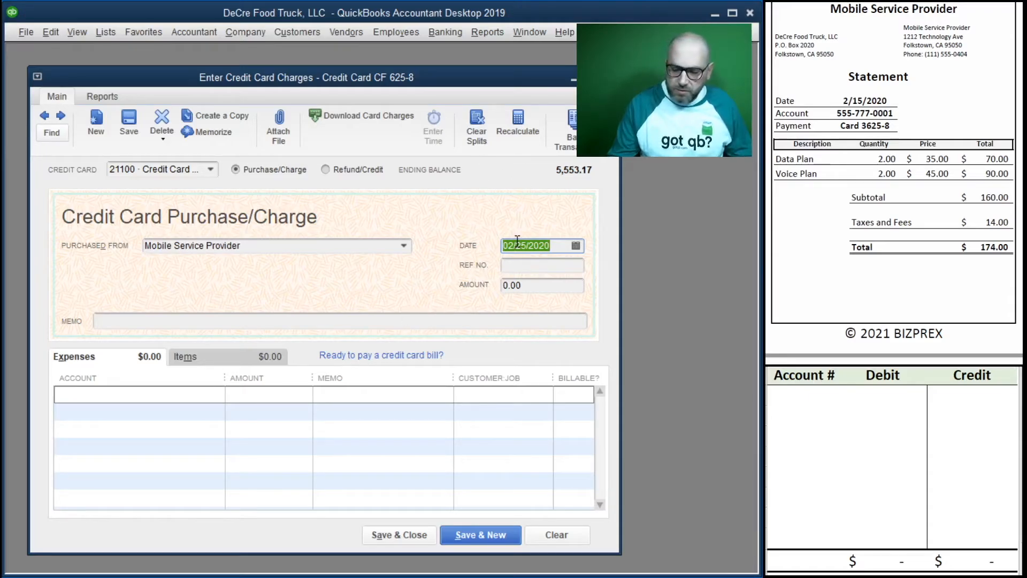
# Step: Set the charge's date to 02/15/2020 and amount to 174.00, and enter the statement's account number as the reference number
pyautogui.write('2/15/2020')
pyautogui.press('Tab')
pyautogui.write('555-777-000')
pyautogui.press('Tab')
pyautogui.write('174')
pyautogui.press('Tab')
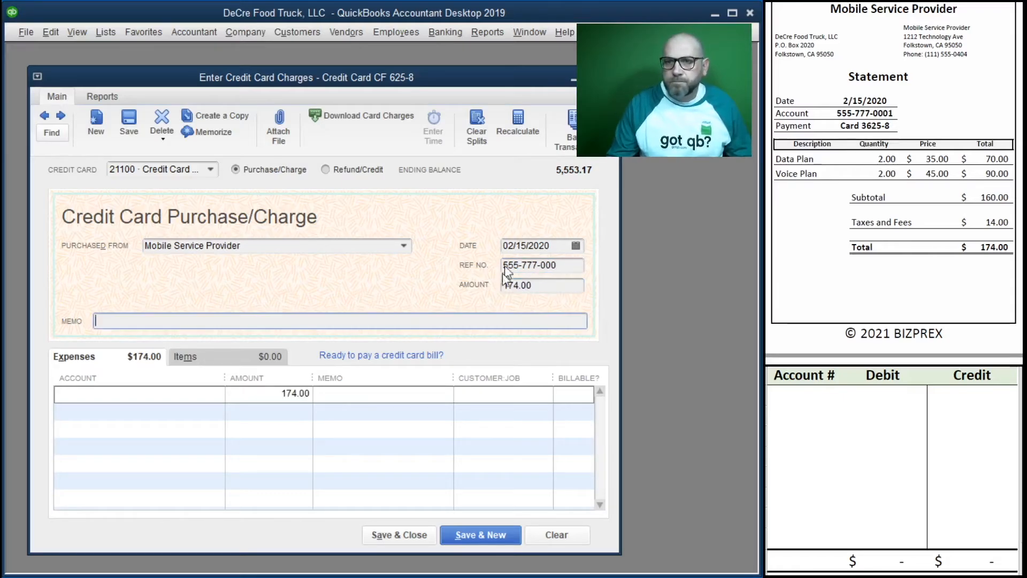
# Step: Copy the reference number into the charge memo and expense line memo, and assign the 174.00 line to 62600 Telephone Expense
pyautogui.moveTo(559, 266); pyautogui.dragTo(460, 259)
pyautogui.hotkey('ctrl', 'c')
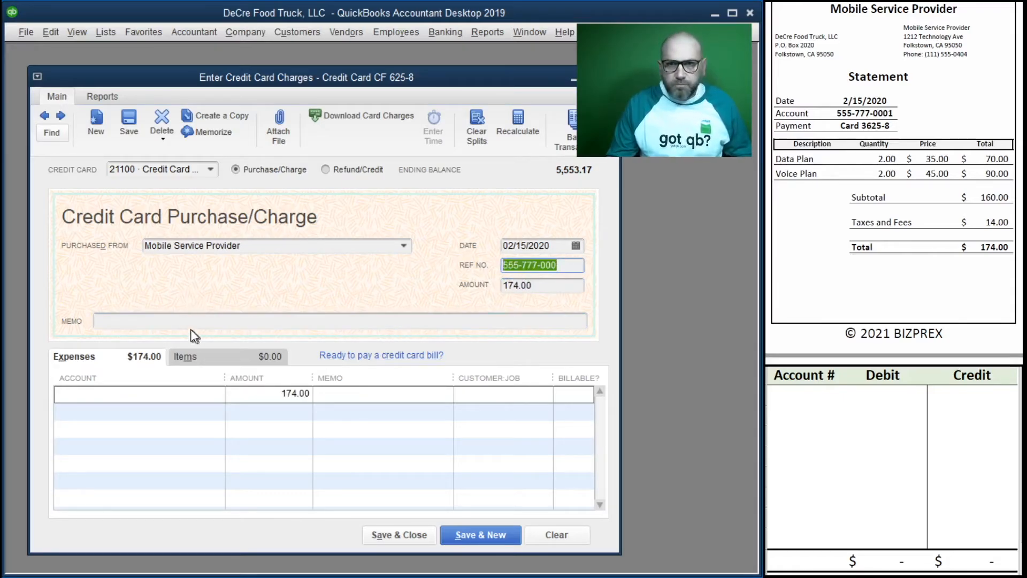
pyautogui.click(209, 321)
pyautogui.hotkey('ctrl', 'v')
pyautogui.click(367, 394)
pyautogui.hotkey('ctrl', 'v')
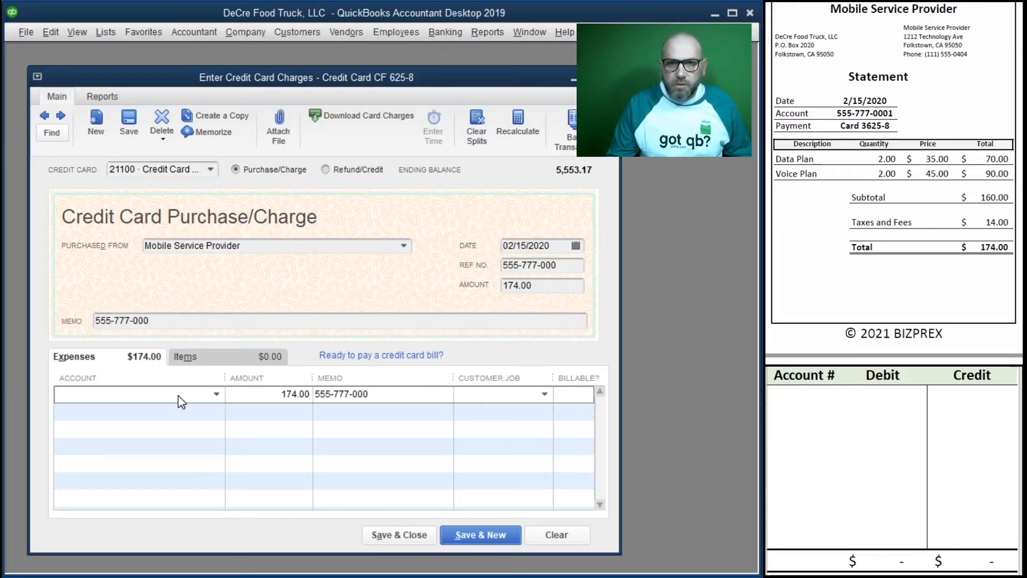
pyautogui.click(216, 394)
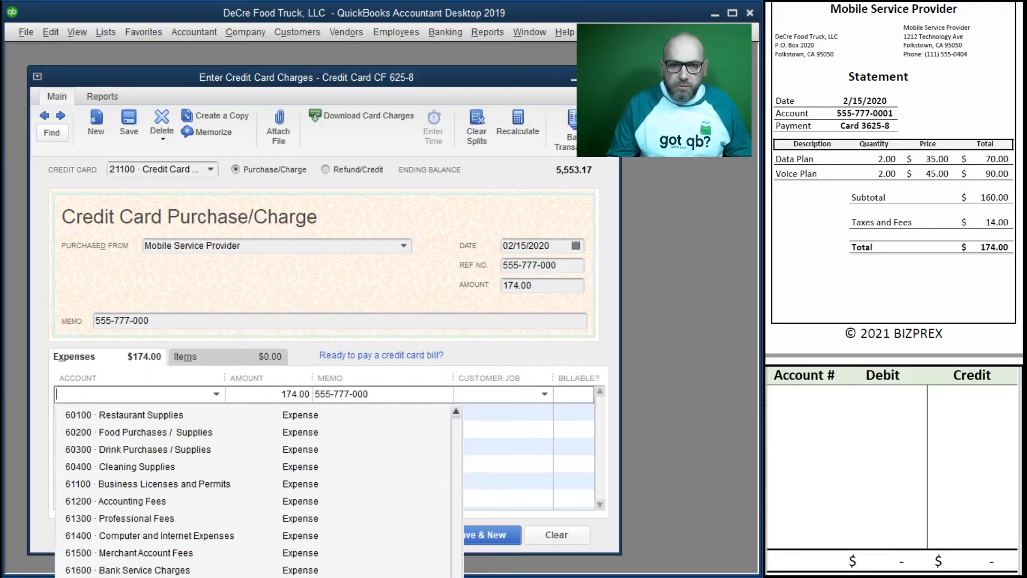
pyautogui.click(139, 577)
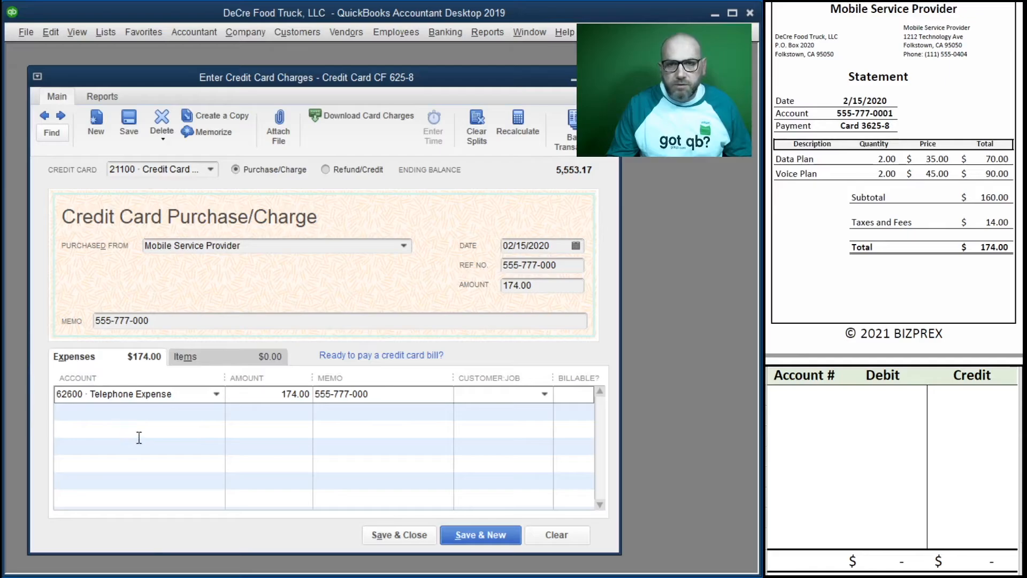
# Step: Illustrate the phone charge in the worksheet with a 174.00 credit to account 21100 and a 174.00 debit to account 62600
pyautogui.click(794, 396)
pyautogui.write('21100')
pyautogui.press('Tab')
pyautogui.press('Tab')
pyautogui.write('174')
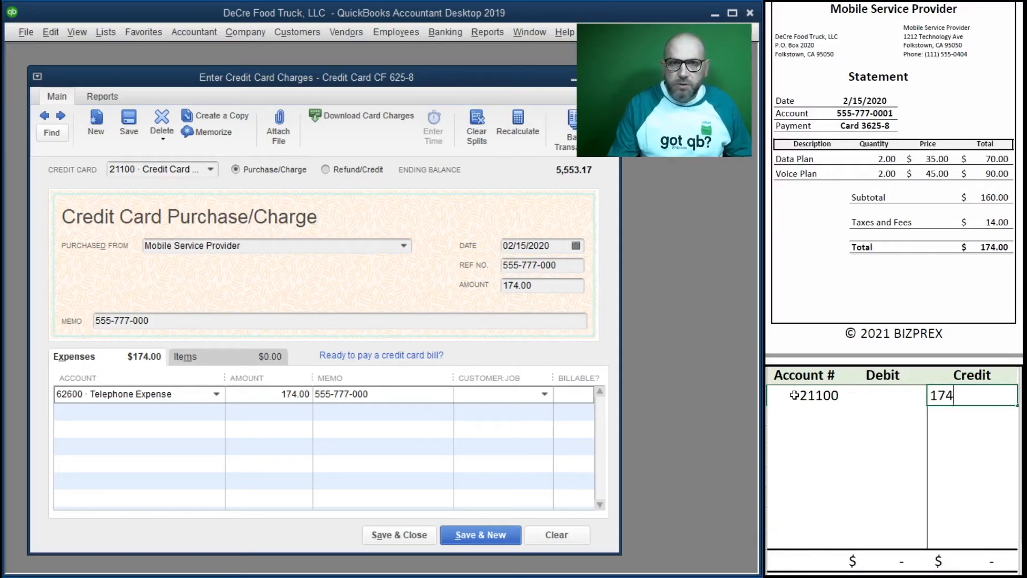
pyautogui.press('Return')
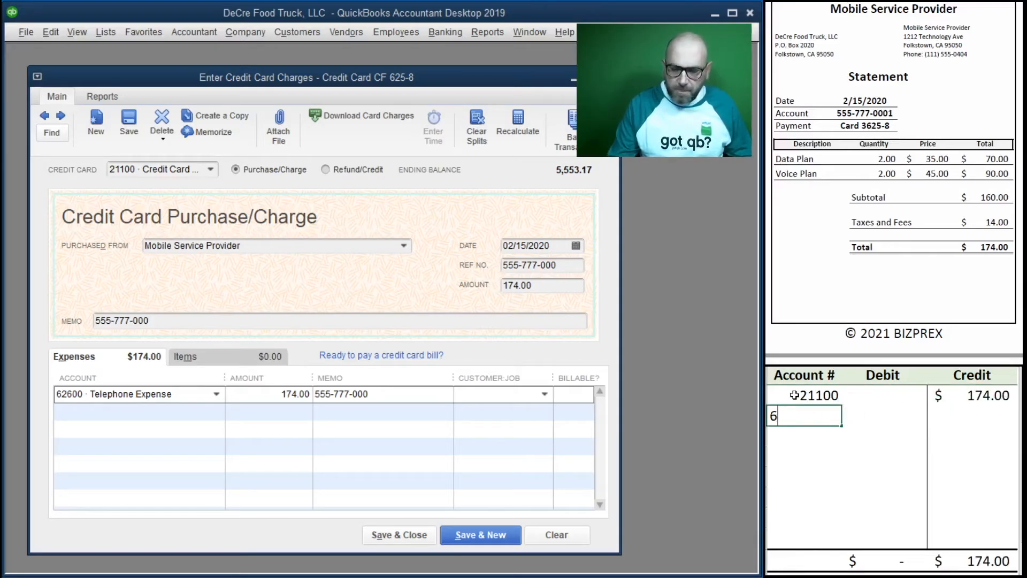
pyautogui.write('62600')
pyautogui.press('Tab')
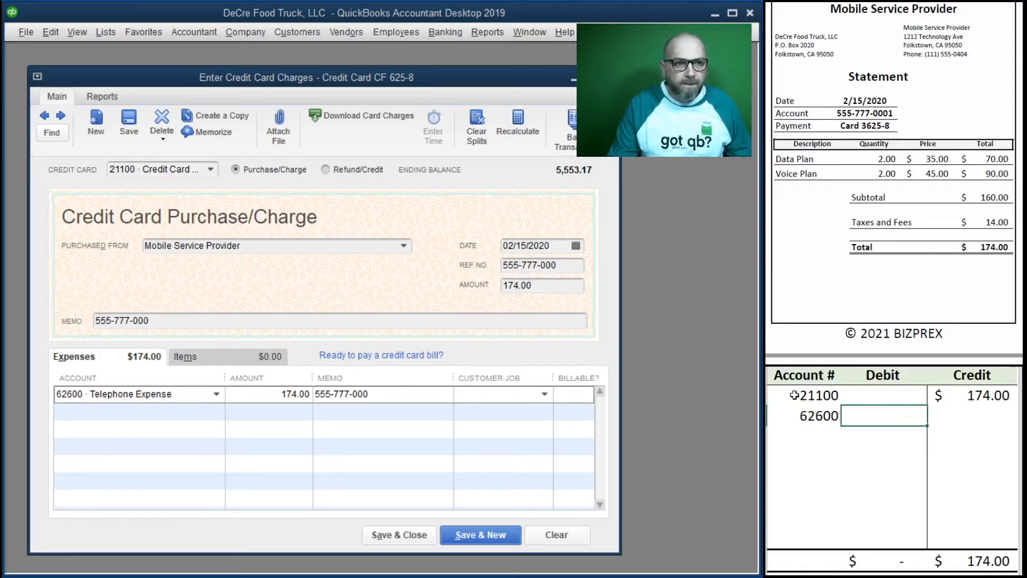
pyautogui.press('Tab')
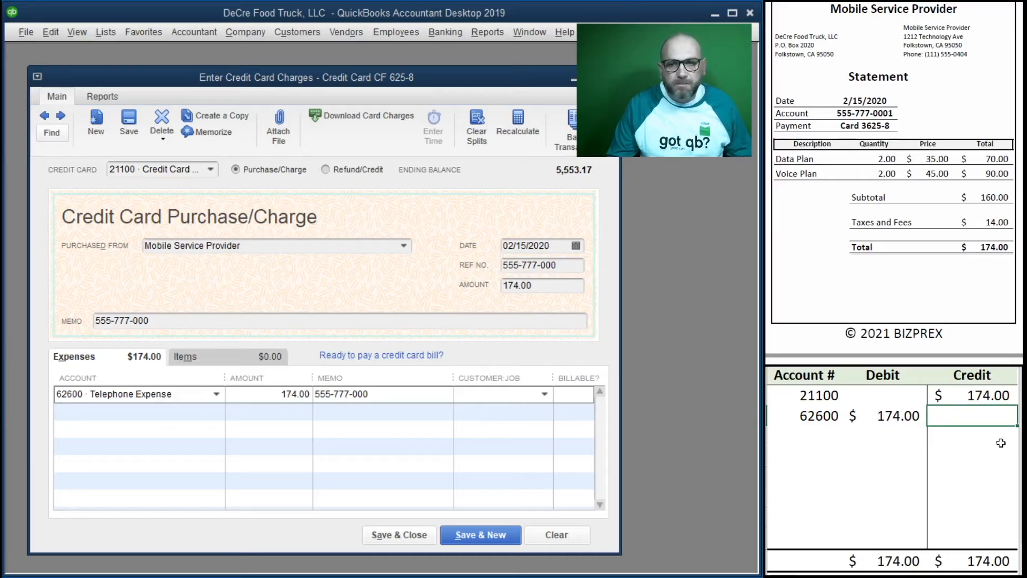
# Step: Save the 174.00 telephone charge, start a new one, and clear the worksheet's two entry rows
pyautogui.scroll(-1, 807, 293)
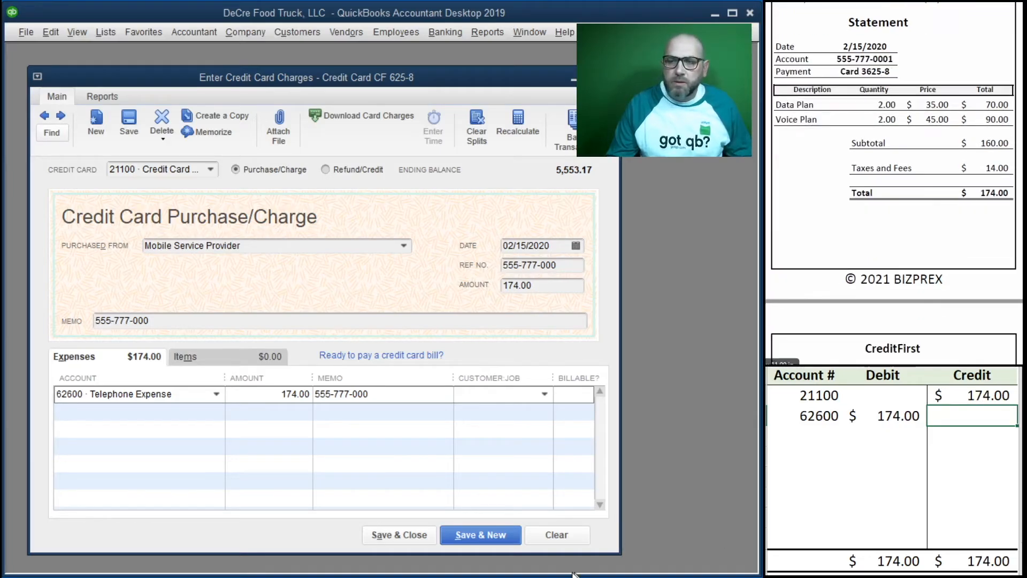
pyautogui.click(482, 535)
pyautogui.moveTo(964, 416); pyautogui.dragTo(830, 394)
pyautogui.press('Delete')
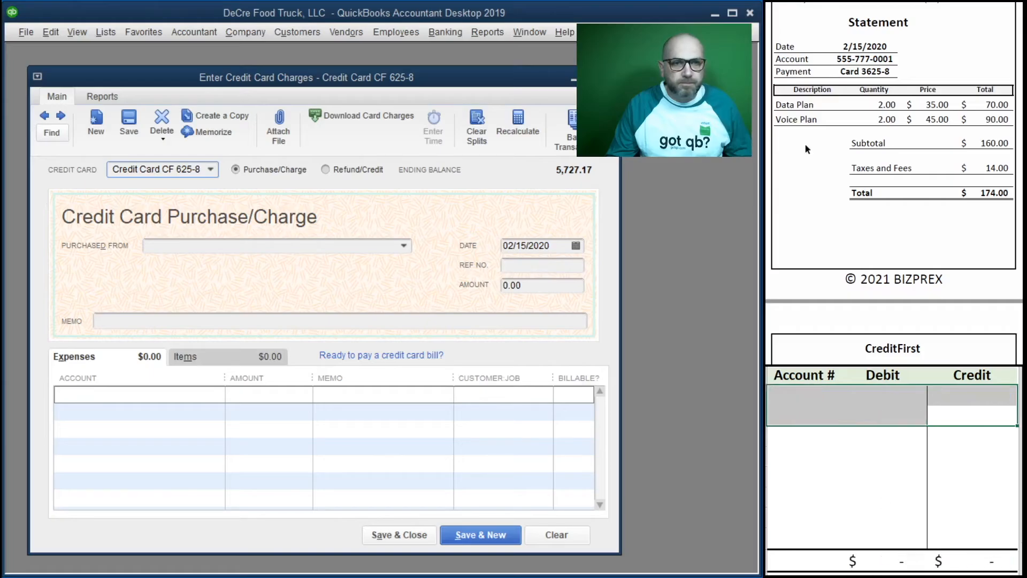
# Step: Switch the new entry to a Refund/Credit for the bank transfer receipt and choose CreditFirst as the vendor
pyautogui.scroll(-5, 882, 206)
pyautogui.scroll(-1, 884, 207)
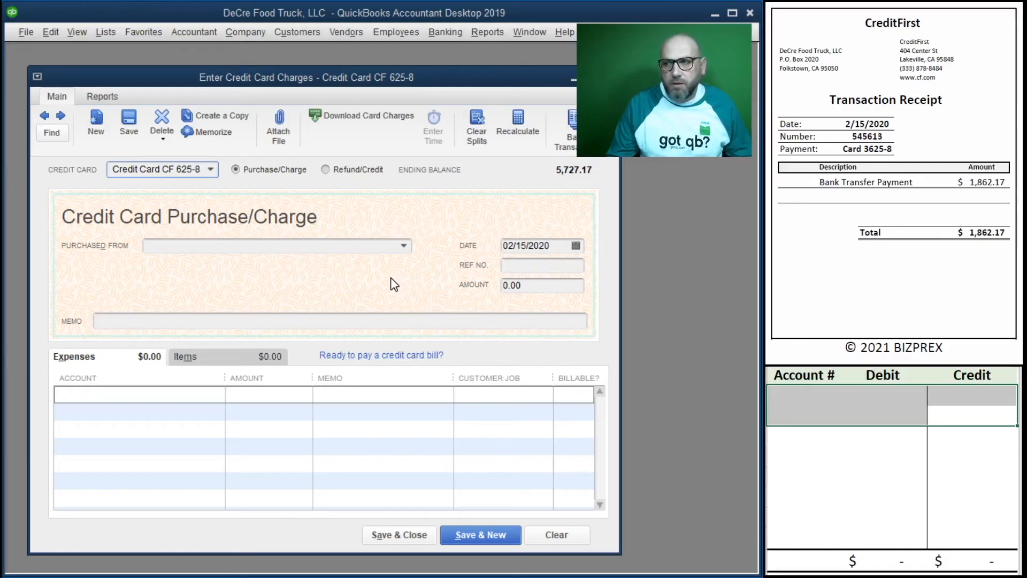
pyautogui.click(326, 171)
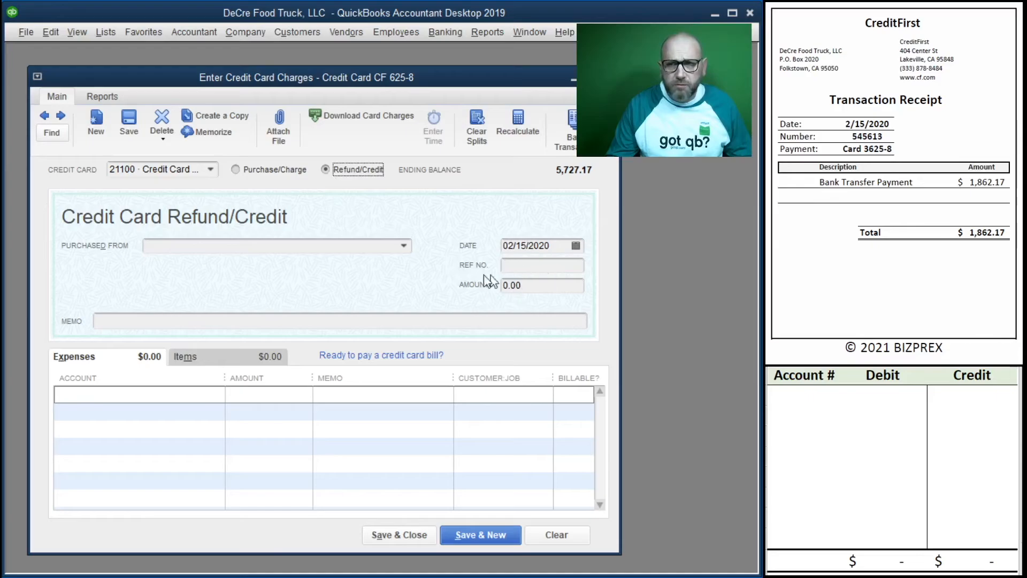
pyautogui.click(824, 407)
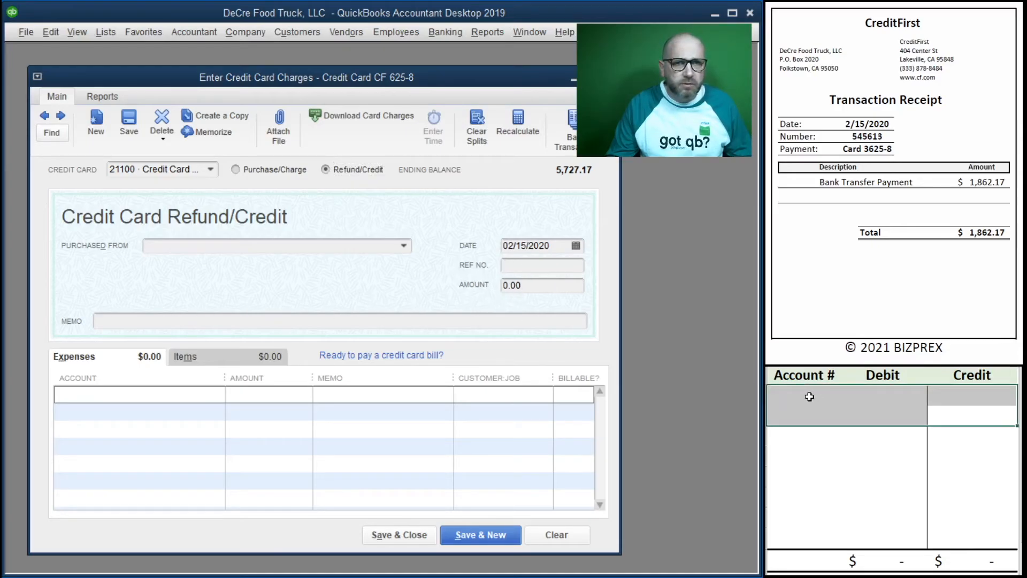
pyautogui.click(282, 248)
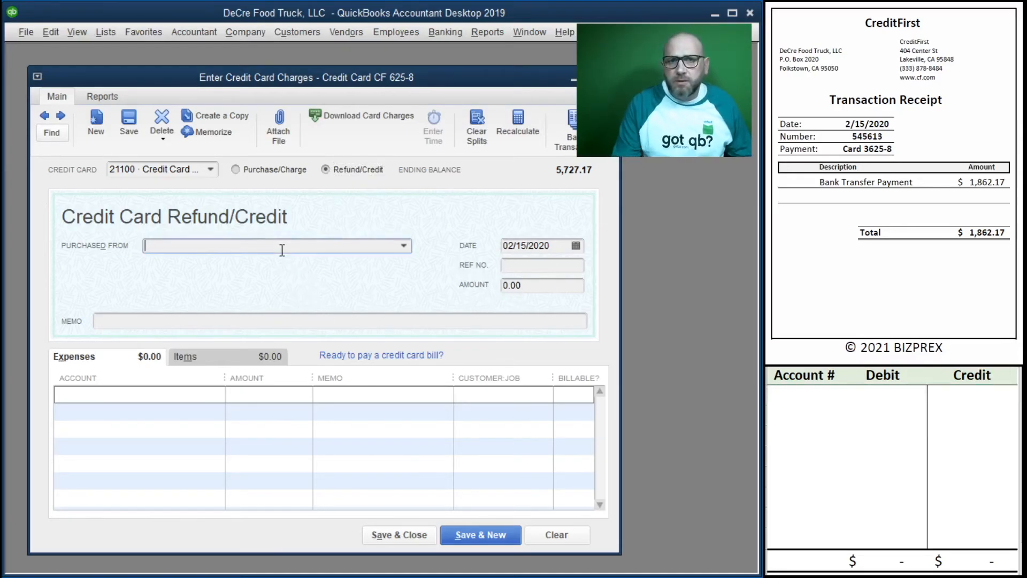
pyautogui.write('cr')
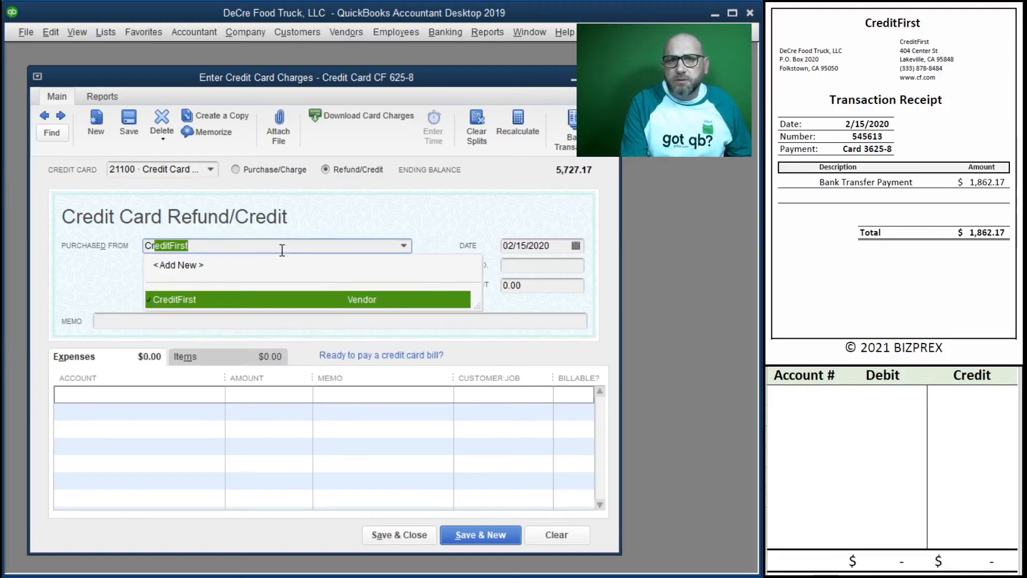
pyautogui.press('Tab')
pyautogui.press('Tab')
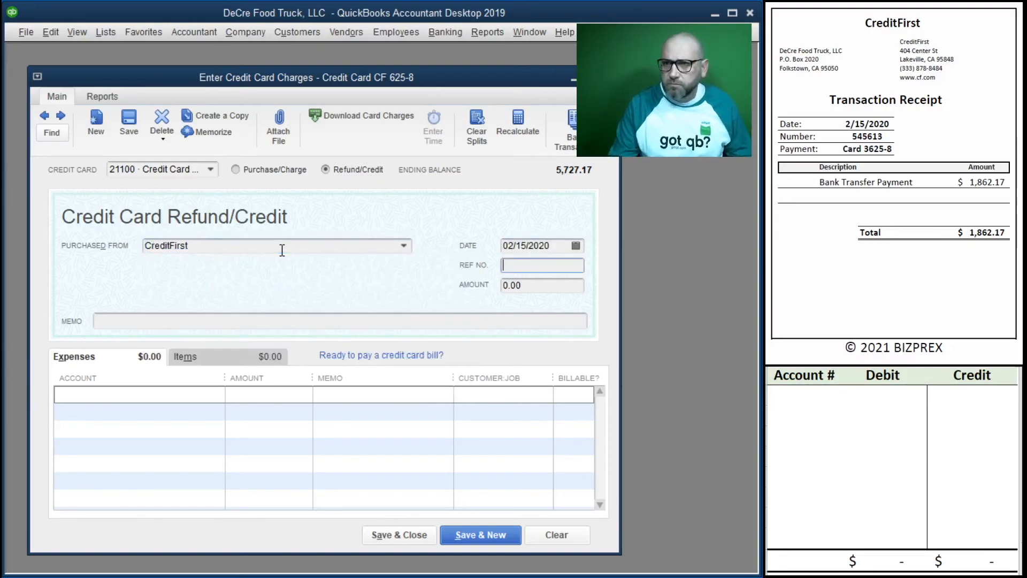
# Step: Enter the receipt's transaction number as the reference number and set the credit's amount to 1,862.17
pyautogui.write('545613')
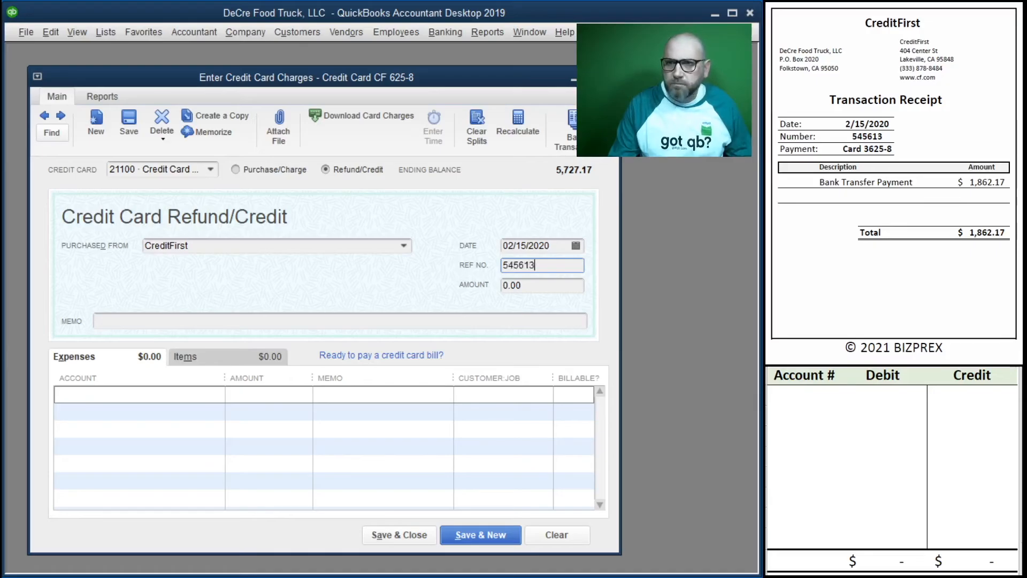
pyautogui.press('Tab')
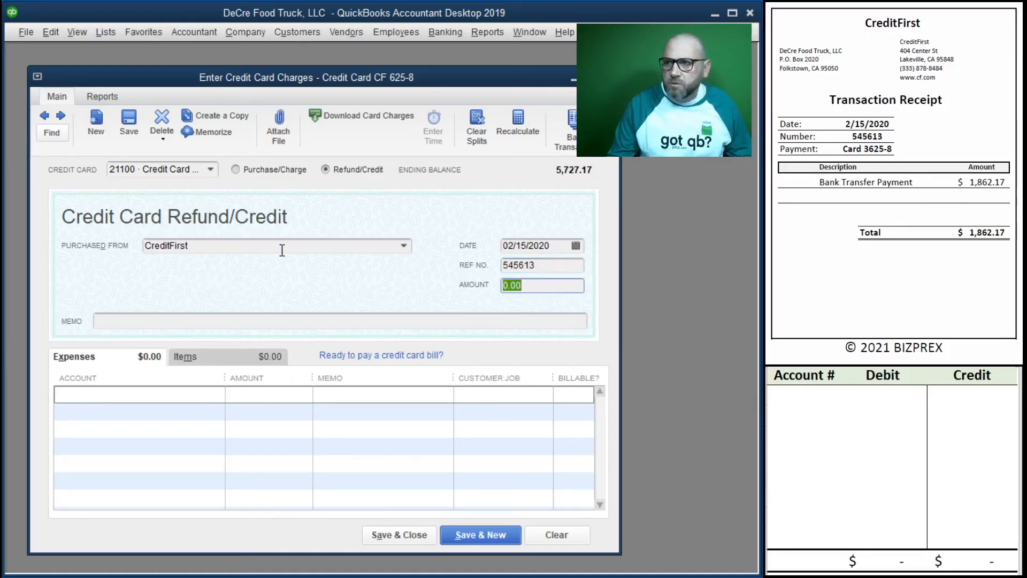
pyautogui.write('1862.17')
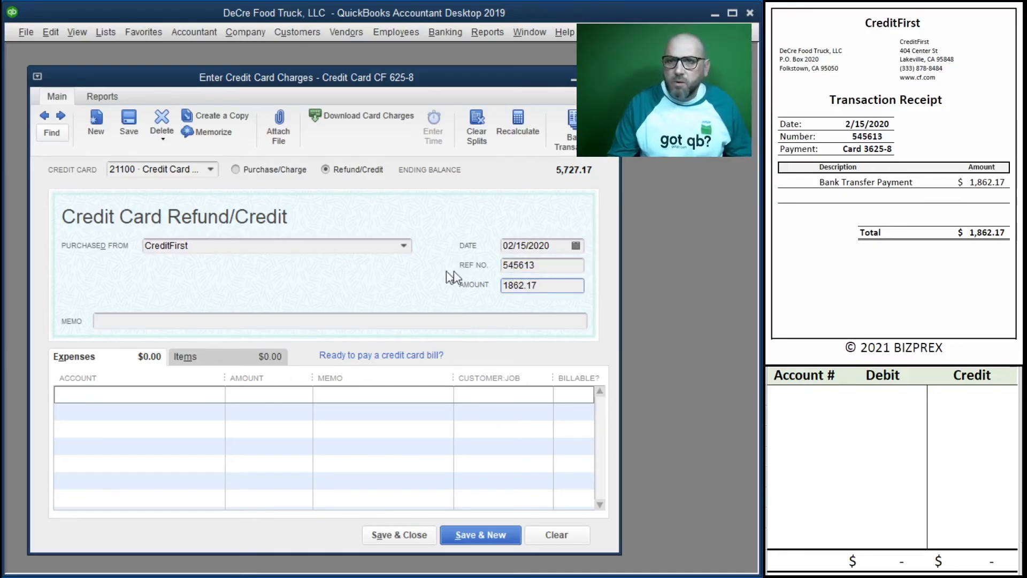
# Step: Copy the reference number into the credit's memo and expense line memo, and assign the line to the 11100 bank account
pyautogui.moveTo(538, 266); pyautogui.dragTo(463, 265)
pyautogui.hotkey('ctrl', 'c')
pyautogui.click(435, 320)
pyautogui.hotkey('ctrl', 'v')
pyautogui.click(345, 394)
pyautogui.hotkey('ctrl', 'v')
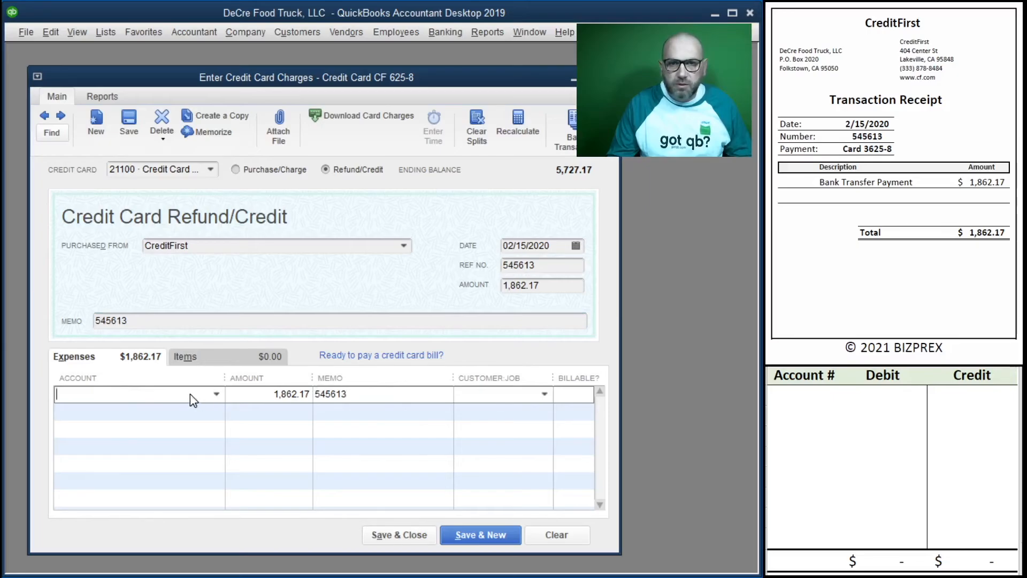
pyautogui.click(216, 394)
pyautogui.scroll(8, 246, 530)
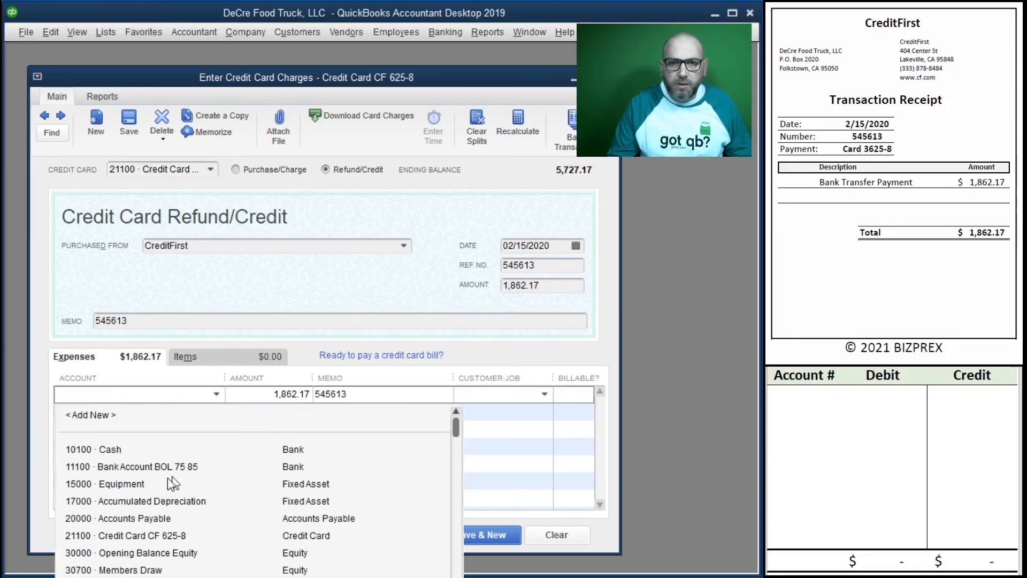
pyautogui.click(166, 467)
# Step: Enter a 1,862.17 debit to credit card account 21100 in the worksheet's first row
pyautogui.click(830, 395)
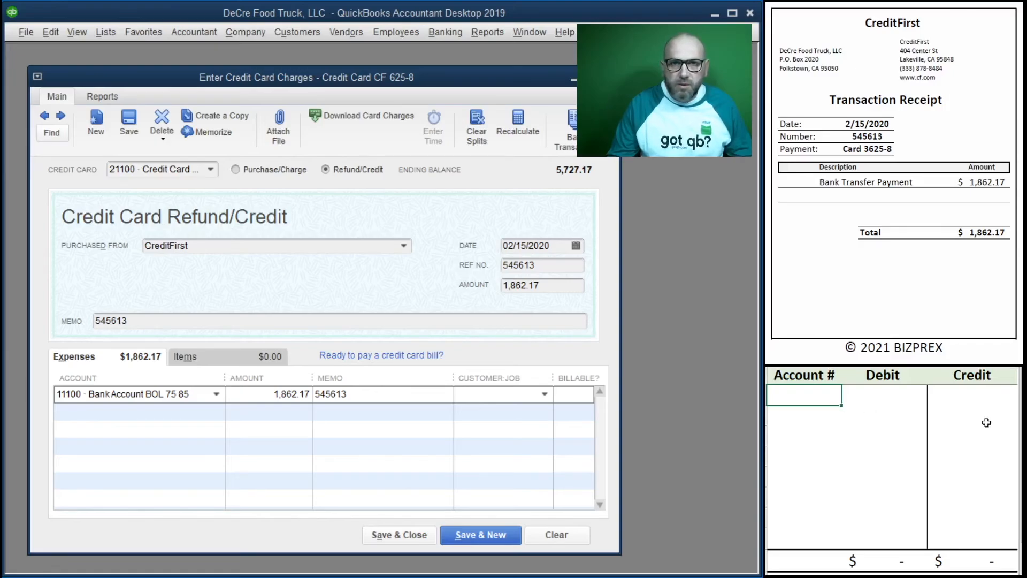
pyautogui.write('21100')
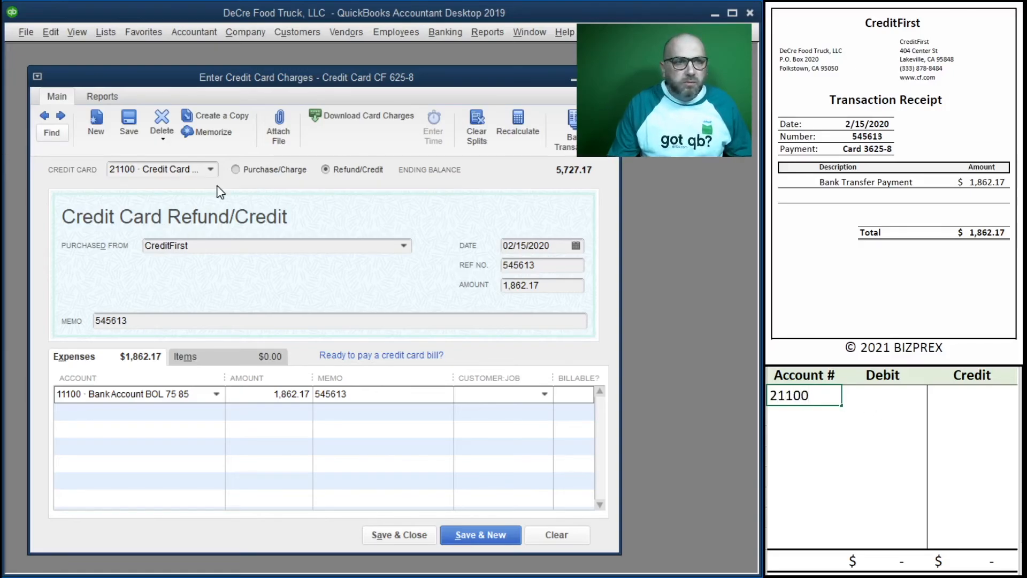
pyautogui.press('Tab')
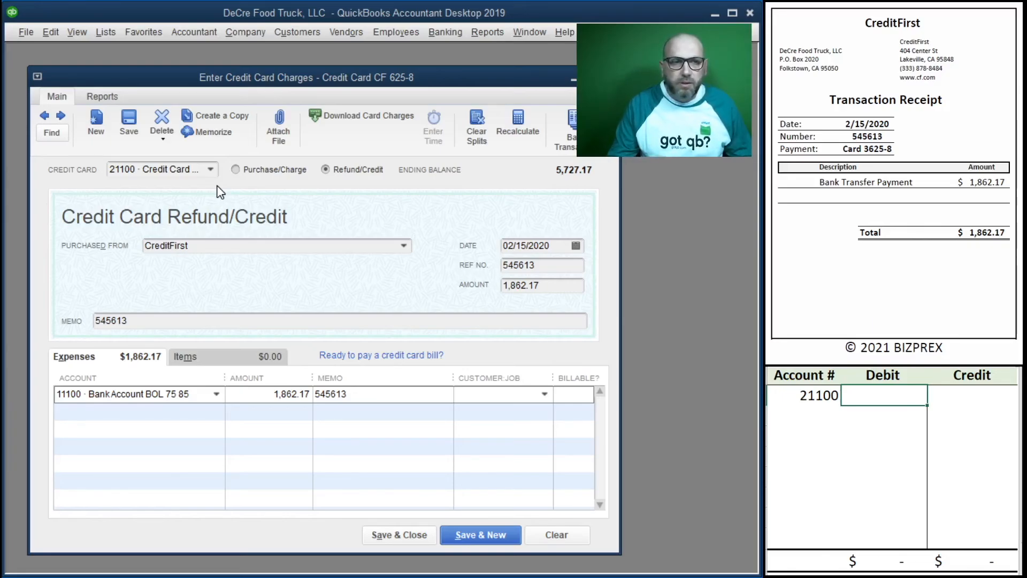
pyautogui.write('1')
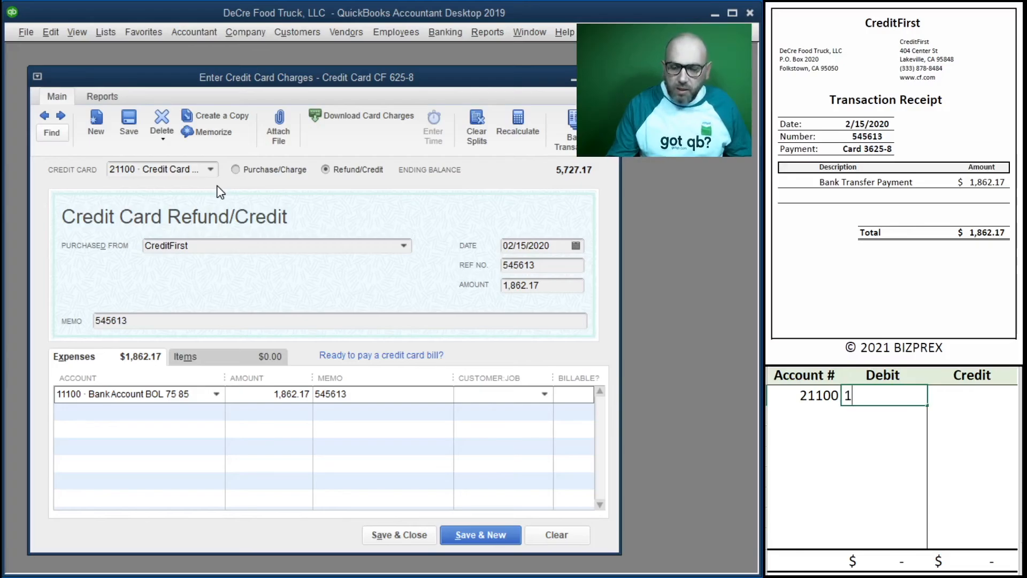
pyautogui.write(',862.17')
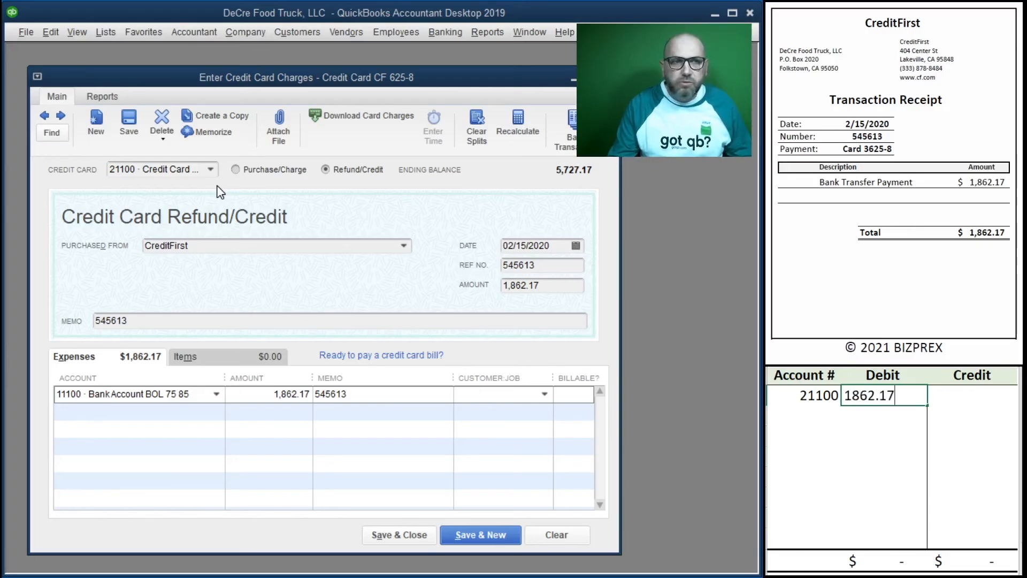
pyautogui.press('Return')
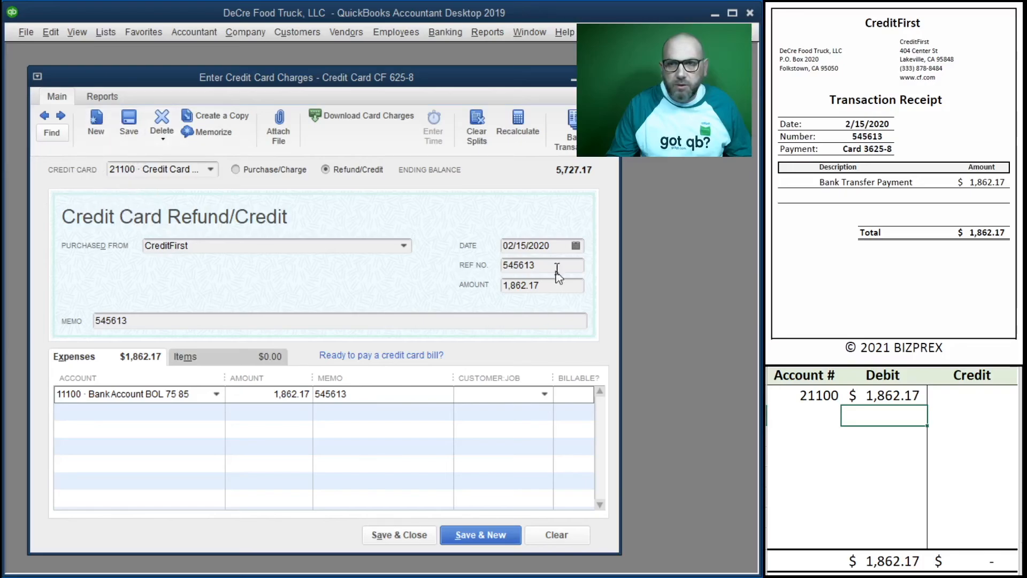
# Step: Enter a 1,862.17 credit to bank account 11100 in the worksheet's second row
pyautogui.click(802, 418)
pyautogui.write('11100')
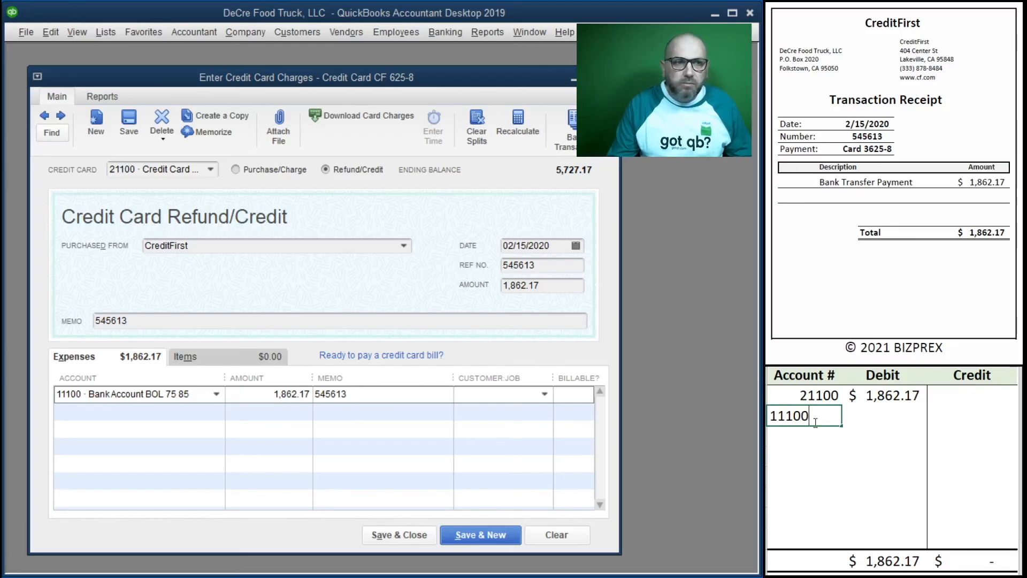
pyautogui.press('Tab')
pyautogui.press('Tab')
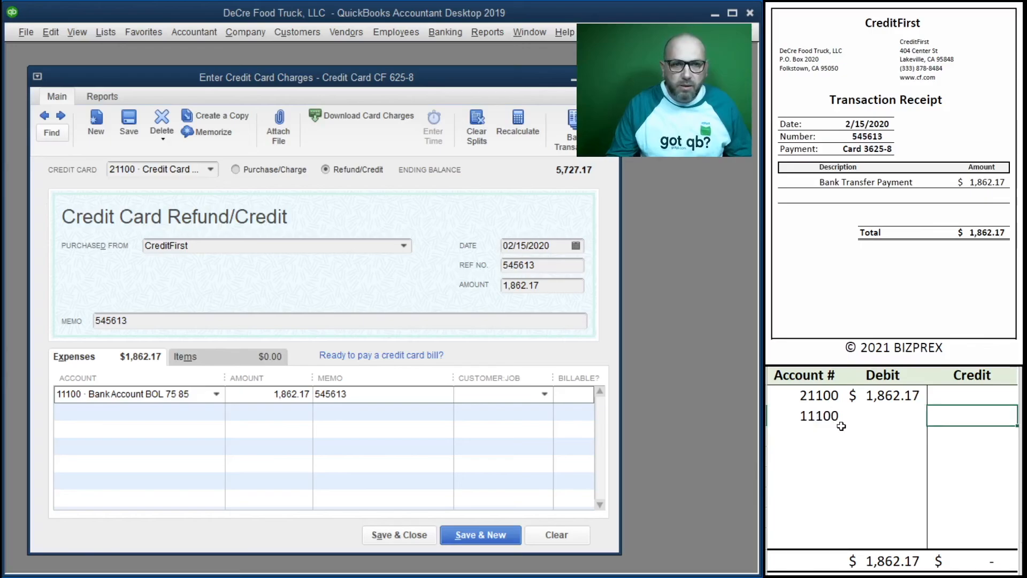
pyautogui.write('1862.17')
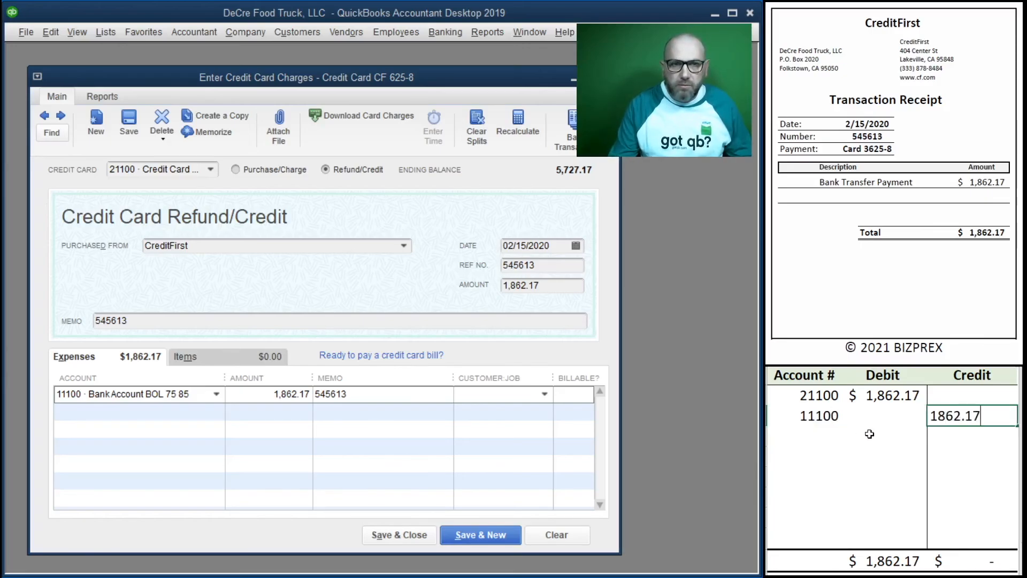
pyautogui.press('Return')
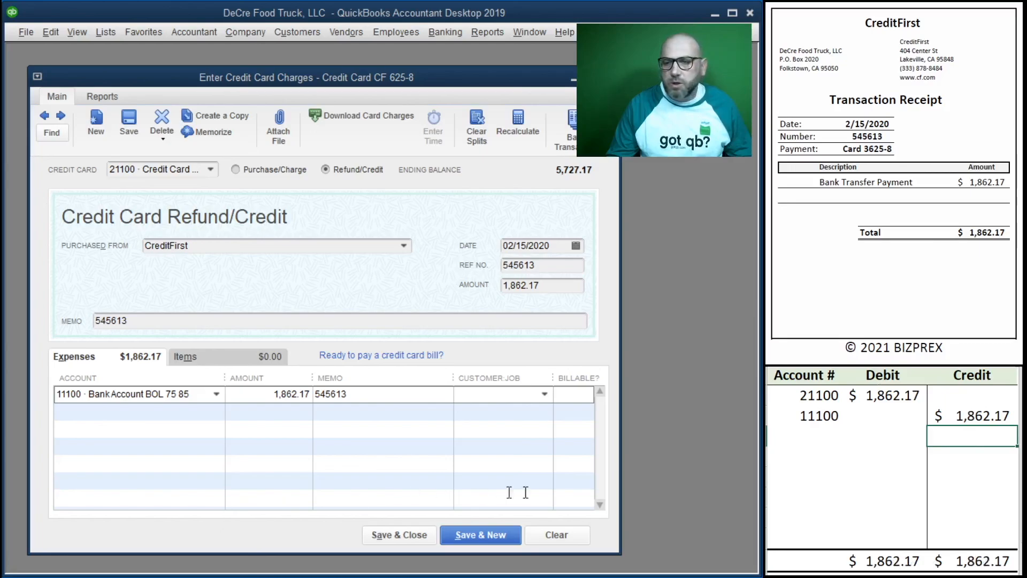
# Step: Save and close the 1,862.17 credit card credit, and clear the worksheet's entry rows
pyautogui.scroll(-1, 814, 278)
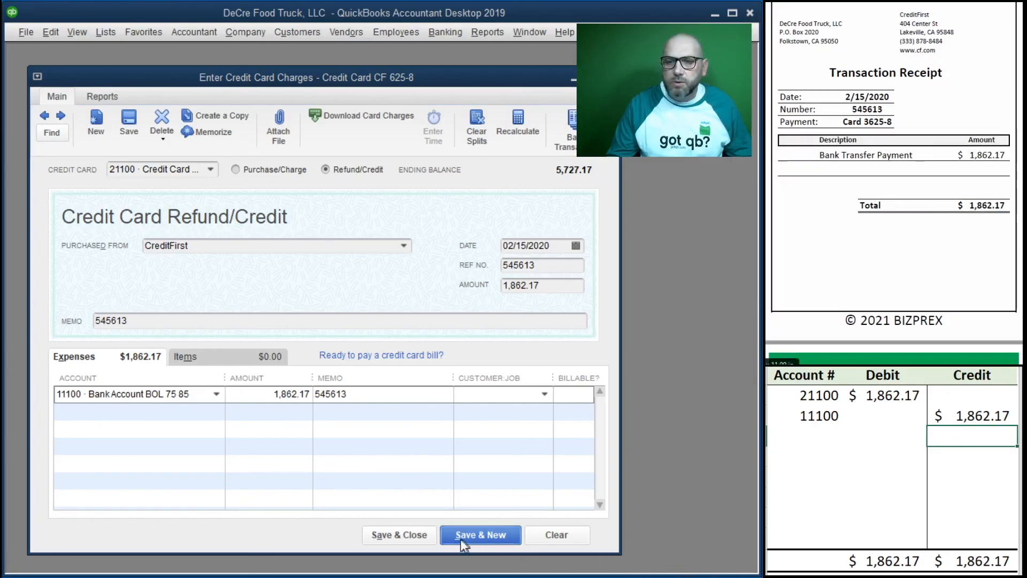
pyautogui.click(400, 535)
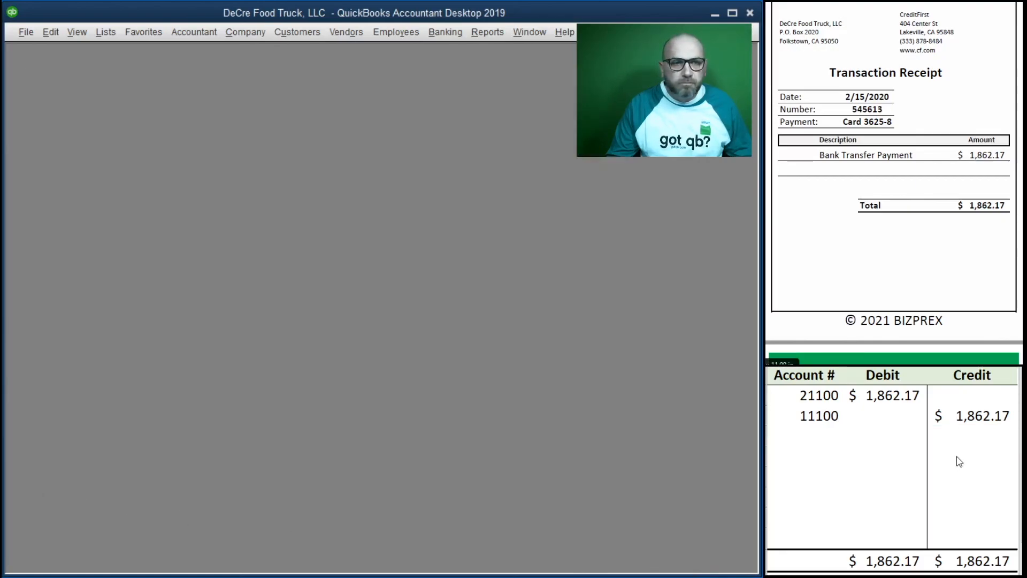
pyautogui.moveTo(970, 438); pyautogui.dragTo(806, 398)
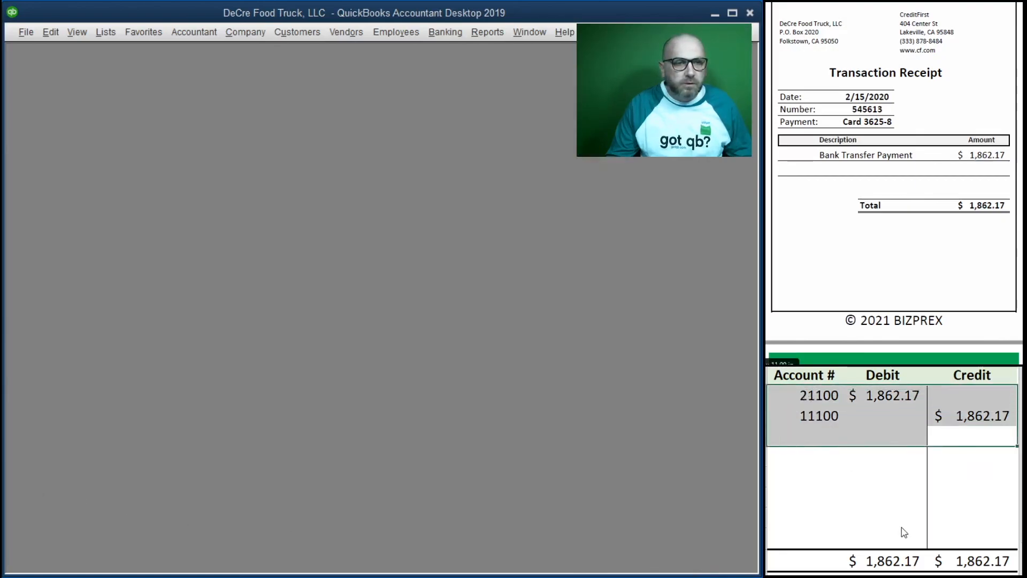
pyautogui.press('Delete')
pyautogui.scroll(-10, 942, 238)
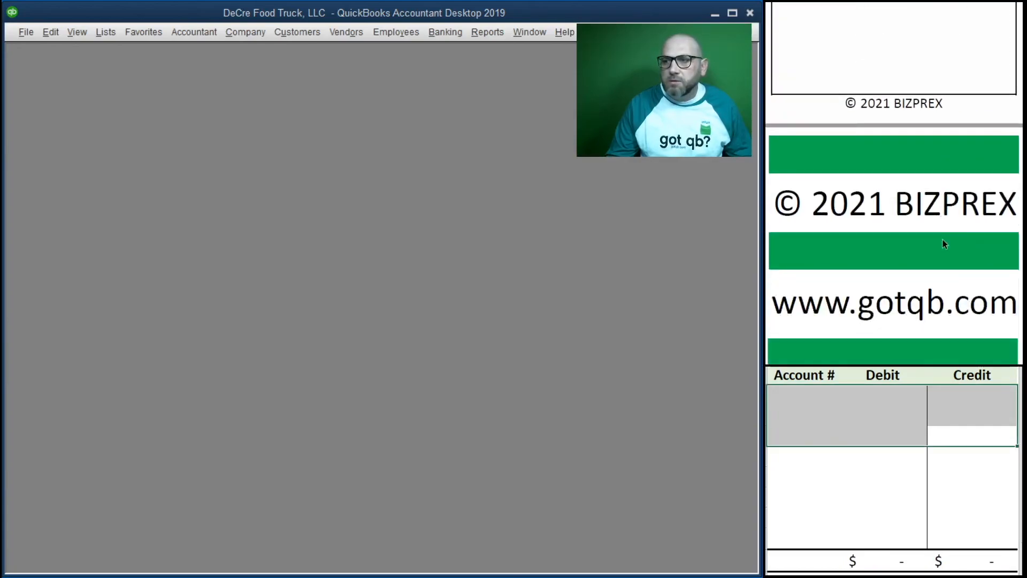